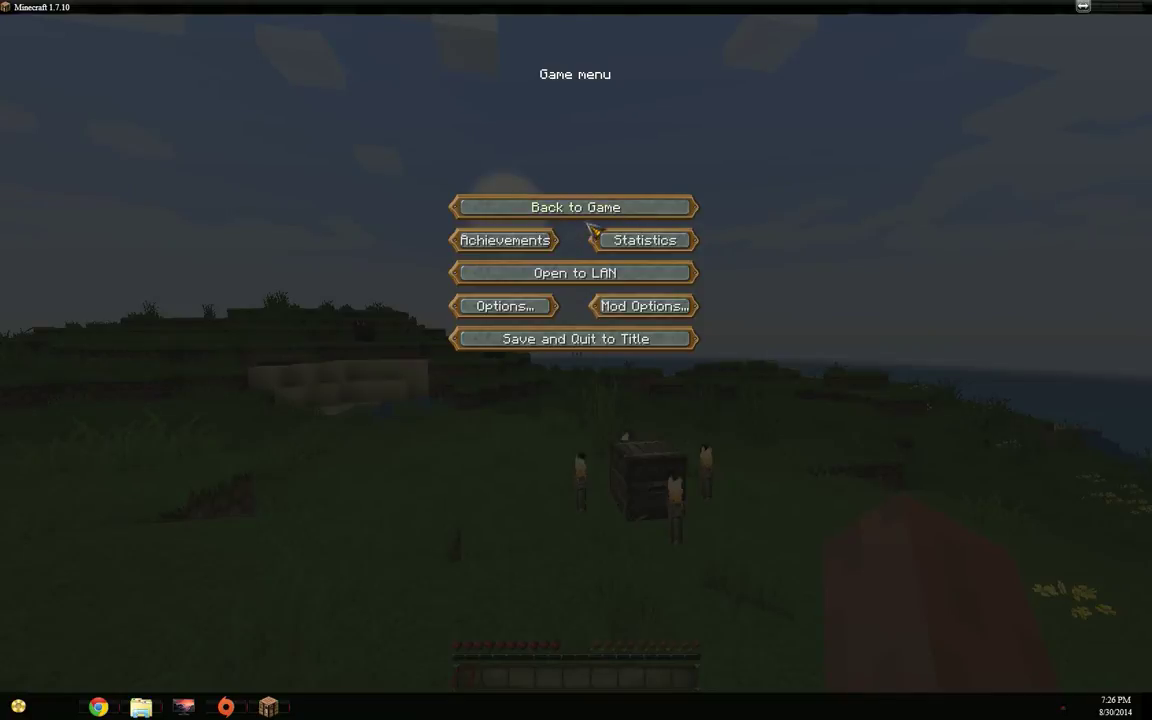
Resume the grassy world, break the red poppy, step back from the chest, and pause.
left_click(530, 207)
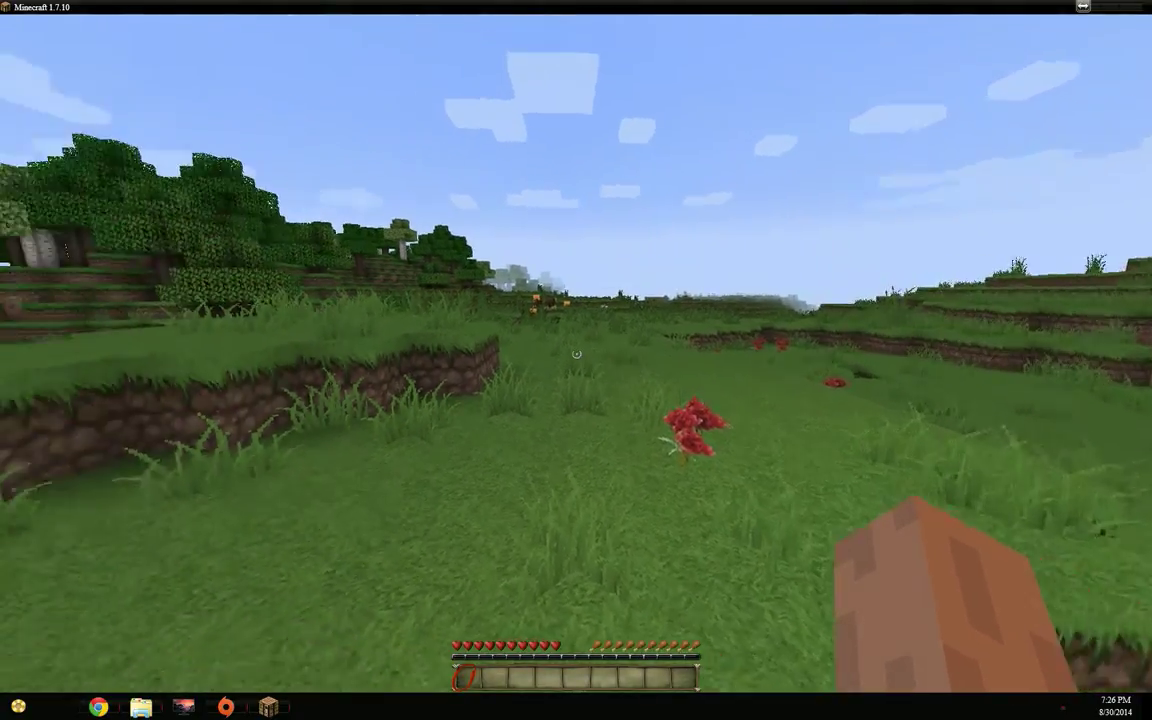
left_click(576, 353)
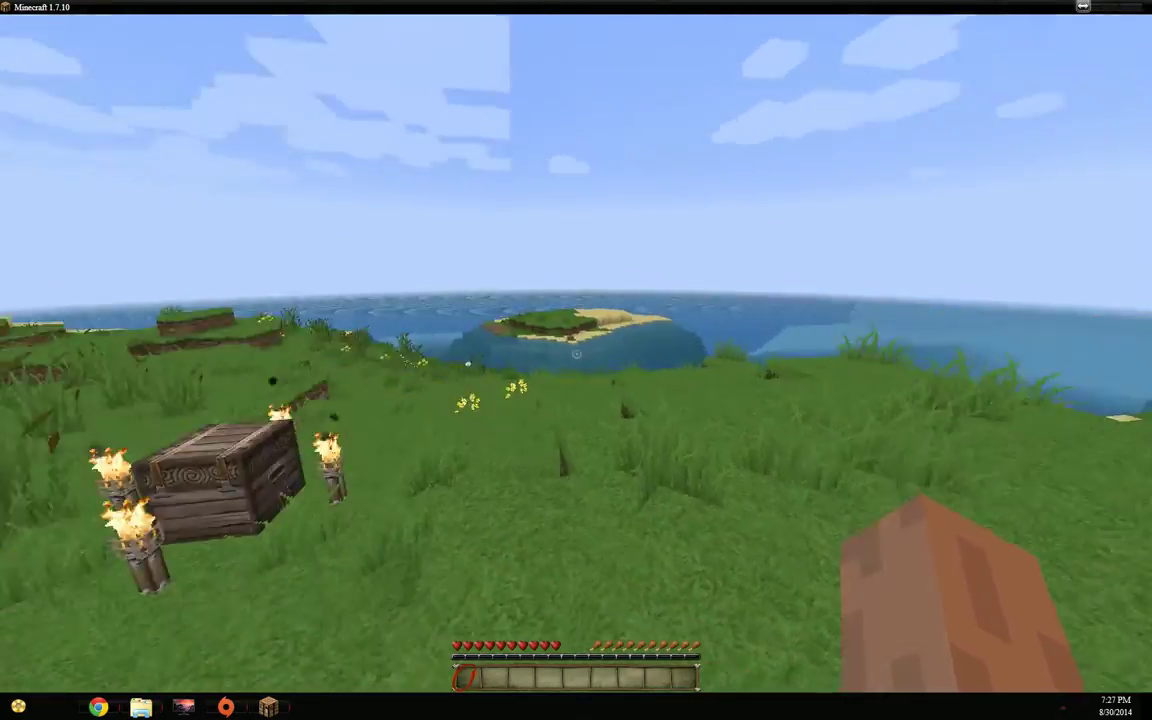
key("s")
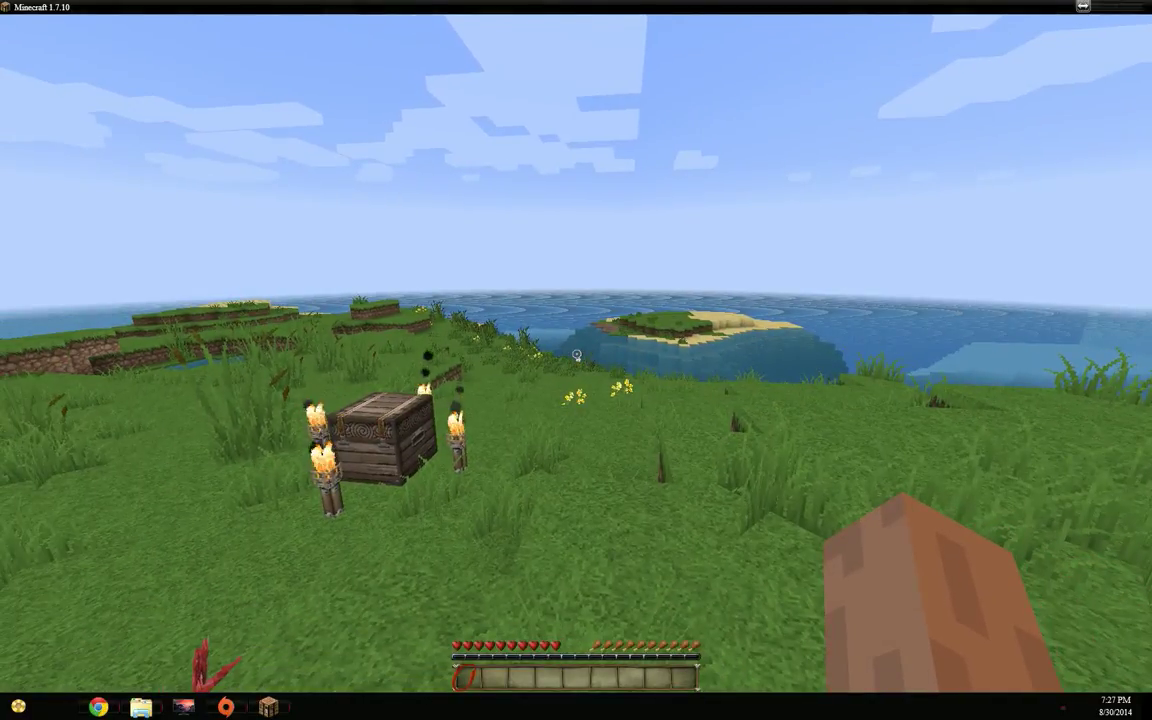
key("Escape")
Close Minecraft and bring back the Minecraft 3D Vision forum topic in Chrome.
key("alt+F4")
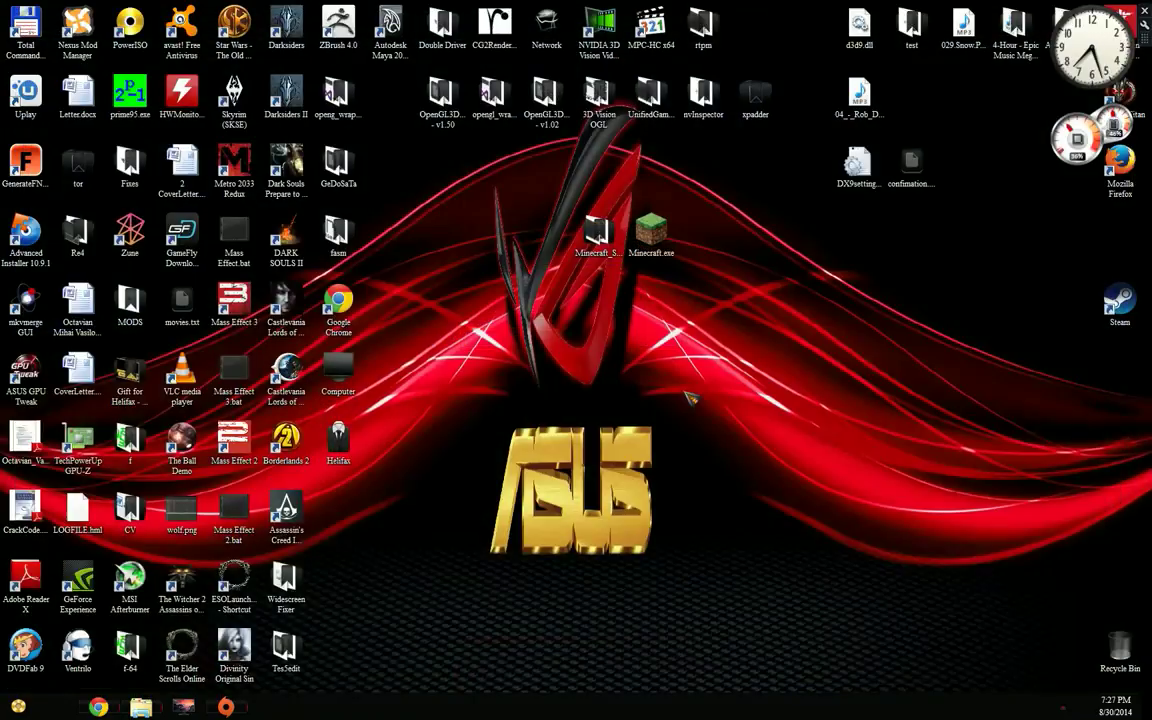
left_click(98, 707)
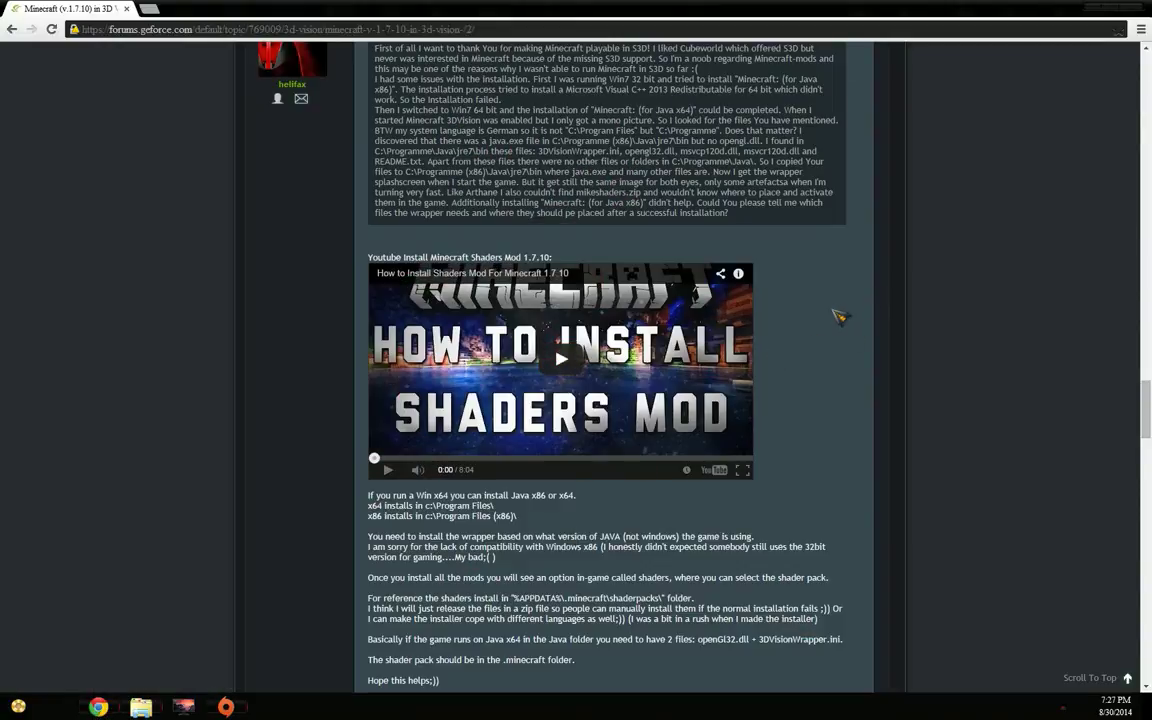
scroll(838, 316, "up", 1)
scroll(838, 316, "down", 1)
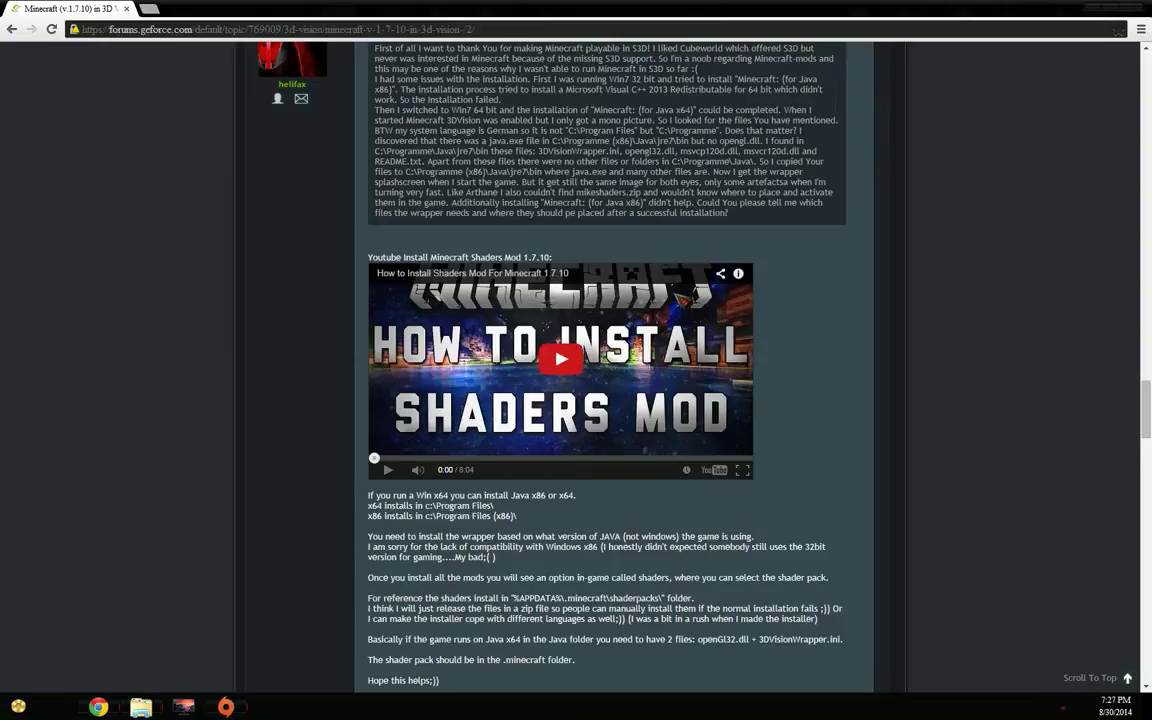
scroll(784, 360, "up", 3)
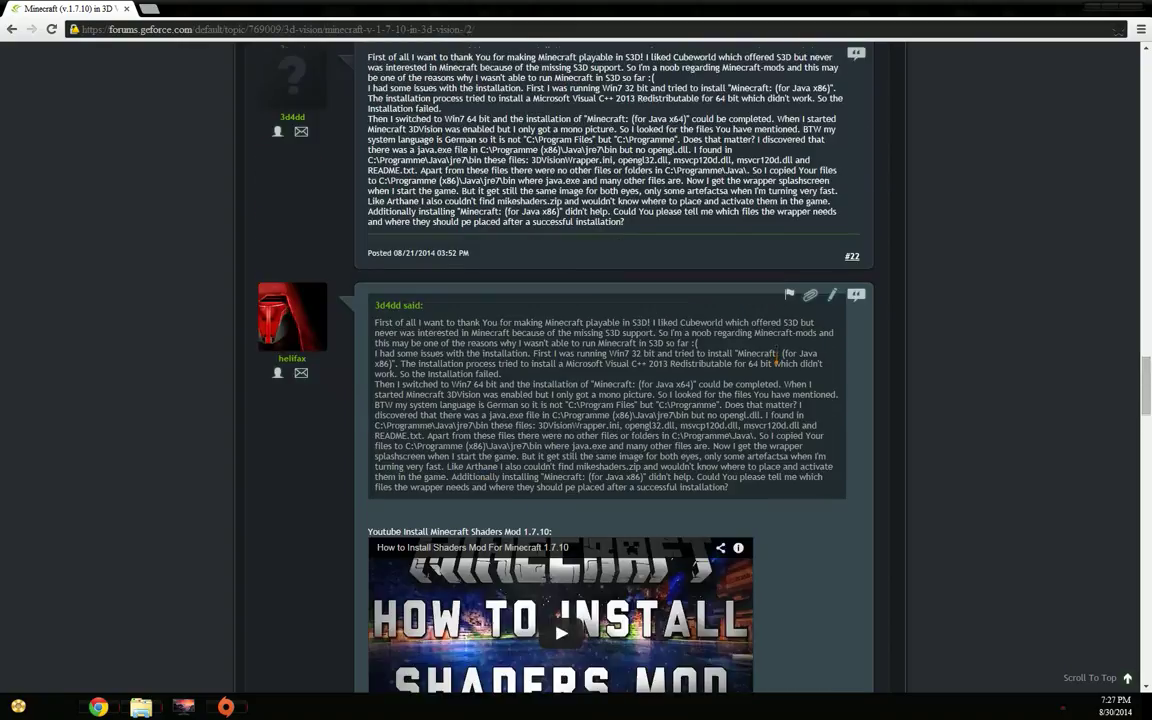
scroll(1030, 370, "down", 3)
scroll(1030, 370, "up", 6)
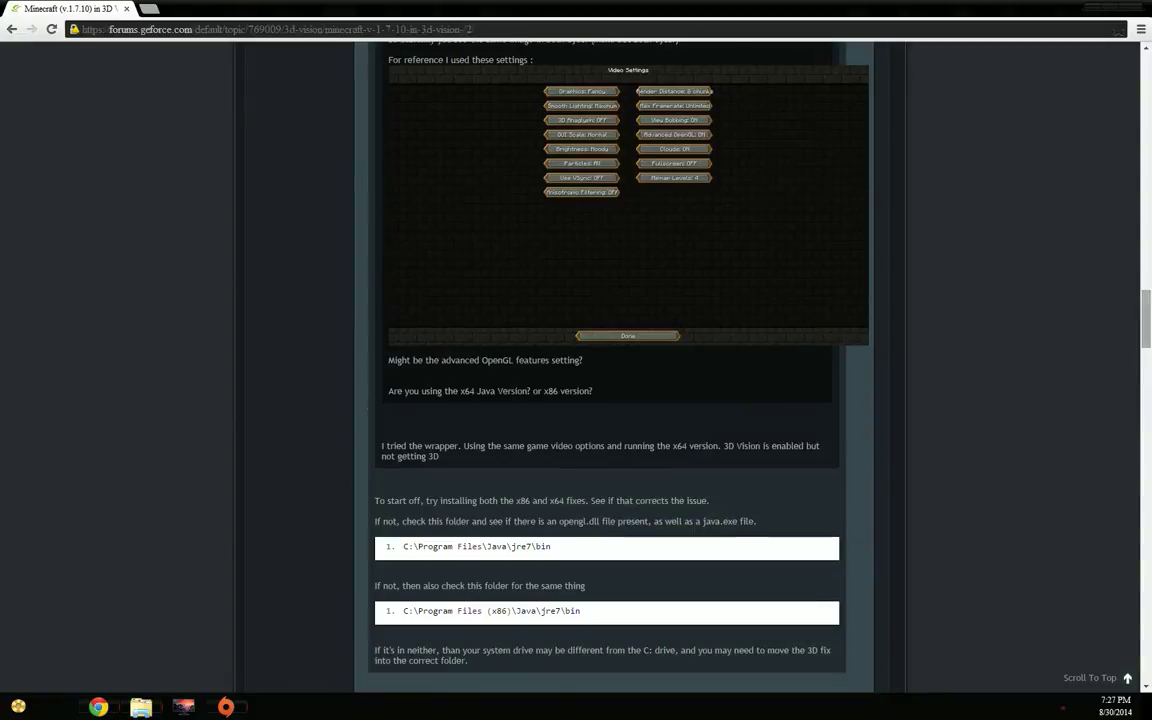
scroll(1030, 370, "up", 15)
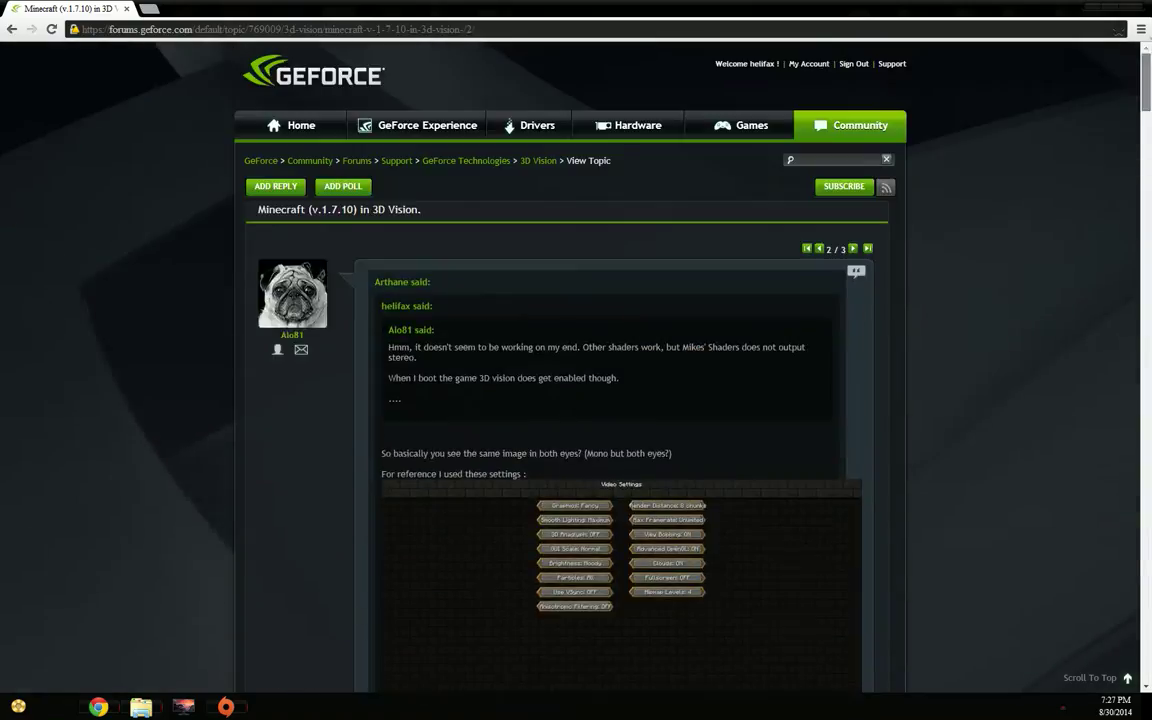
Go to page 1 of the topic and scroll to its Installation notes.
left_click(818, 250)
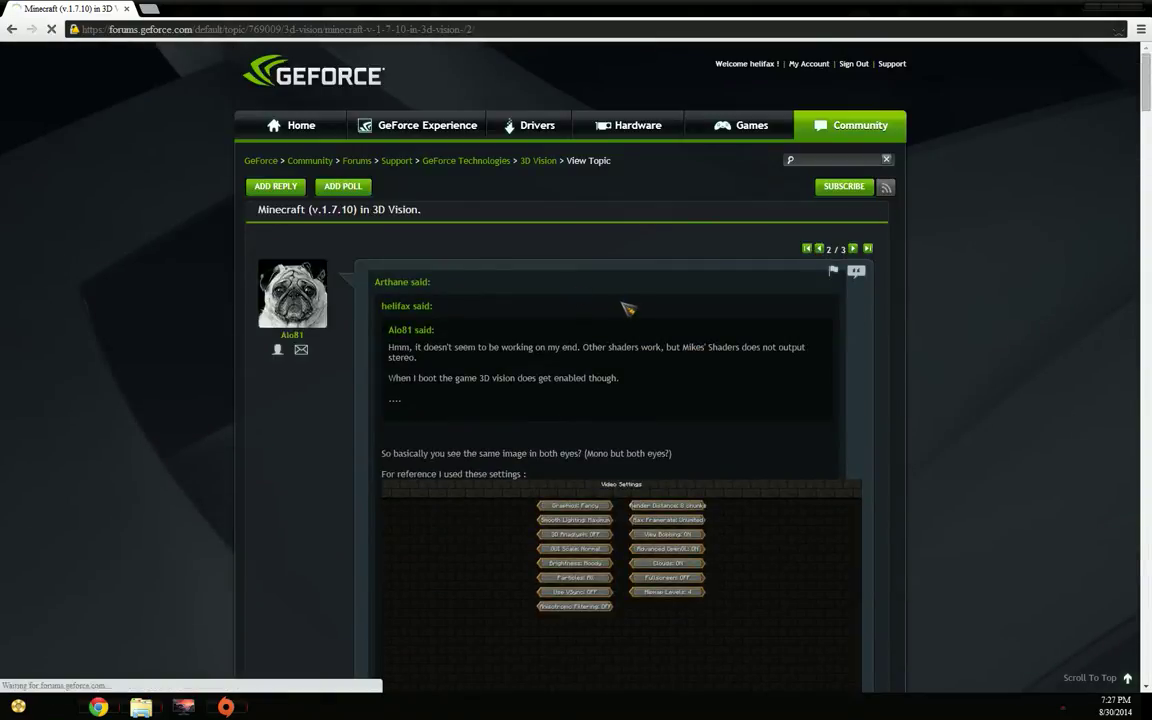
scroll(686, 340, "down", 3)
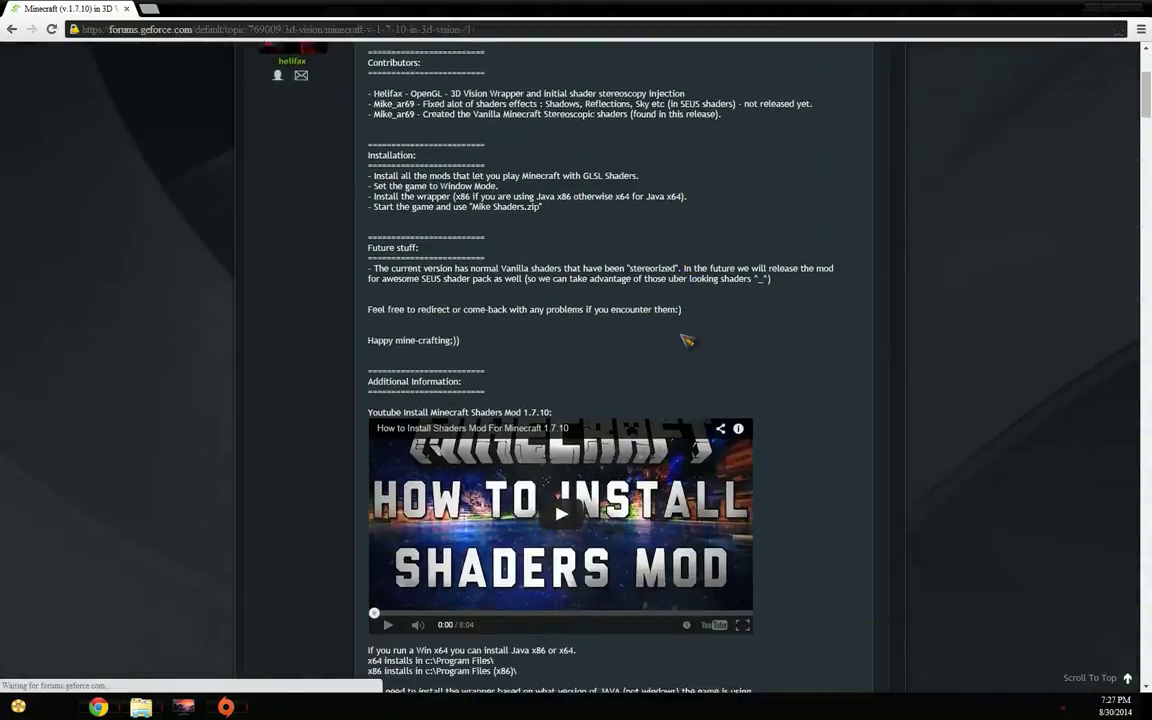
scroll(686, 340, "down", 2)
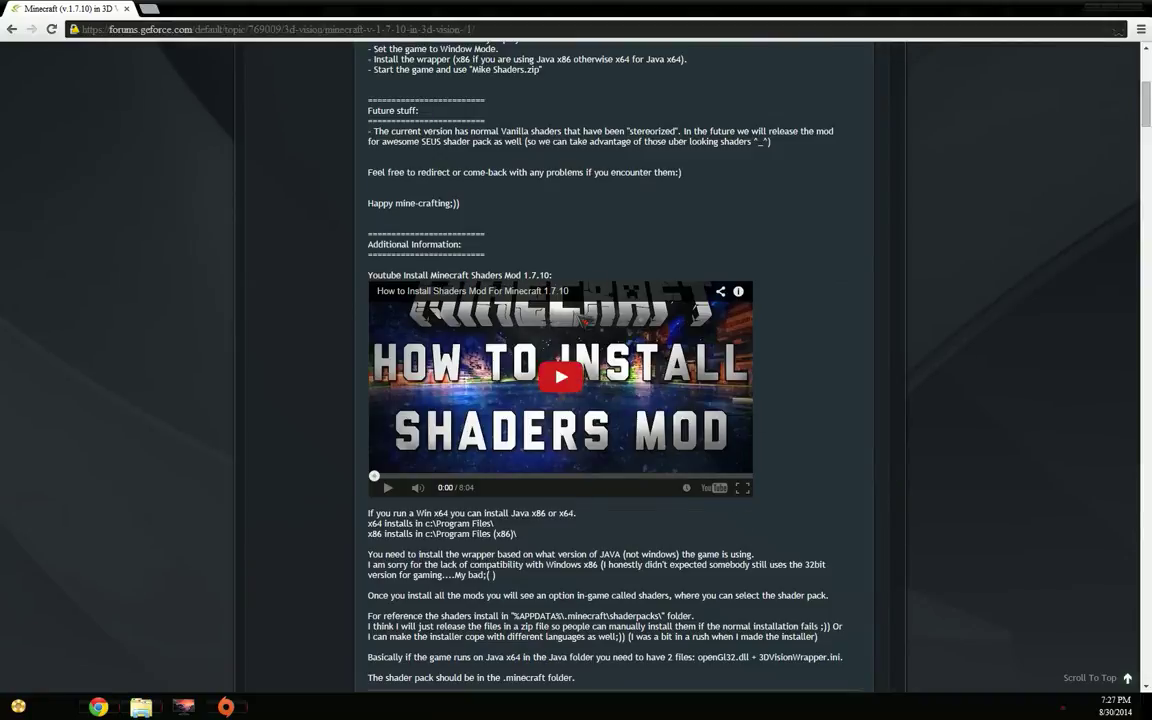
Load 3dsurroundgaming.com and open the OpenGL-3D Vision Wrapper's games fixed list.
left_click(520, 32)
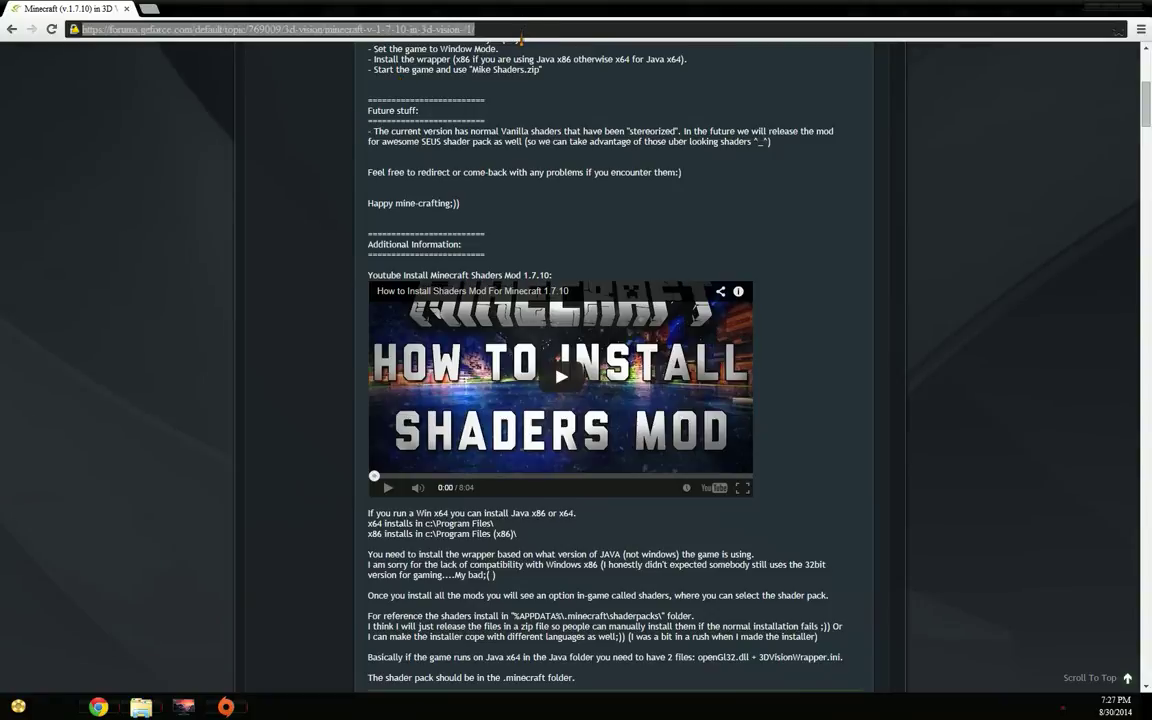
type("3d")
key("Return")
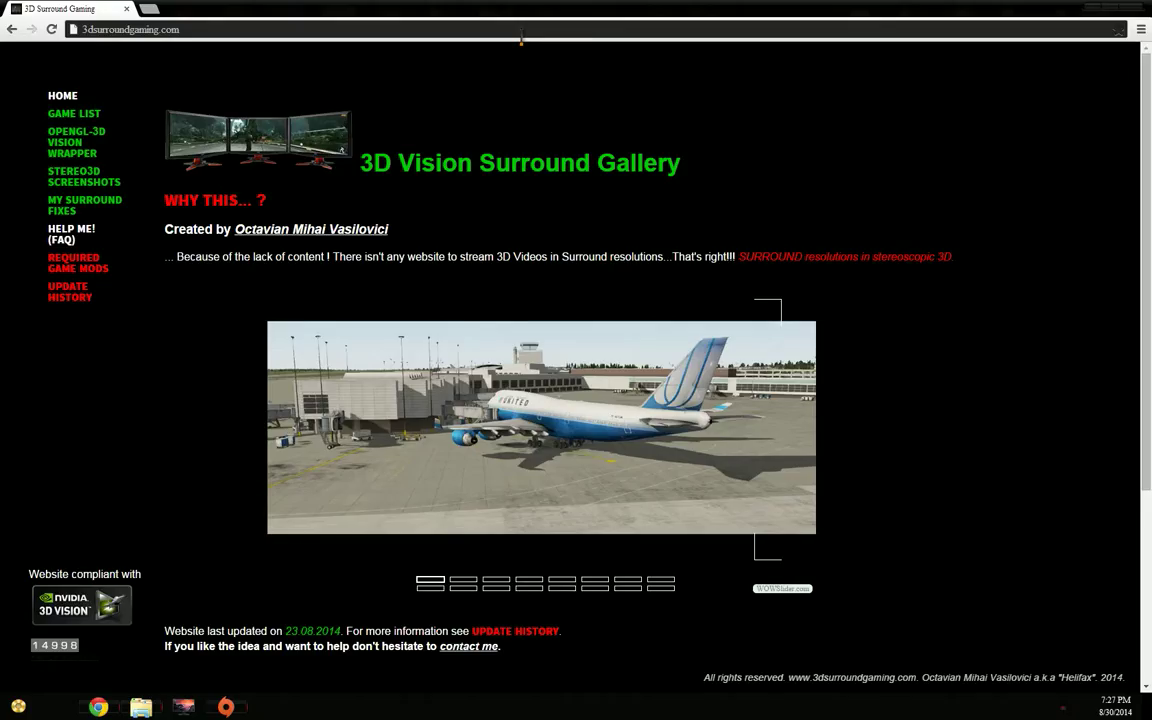
left_click(98, 143)
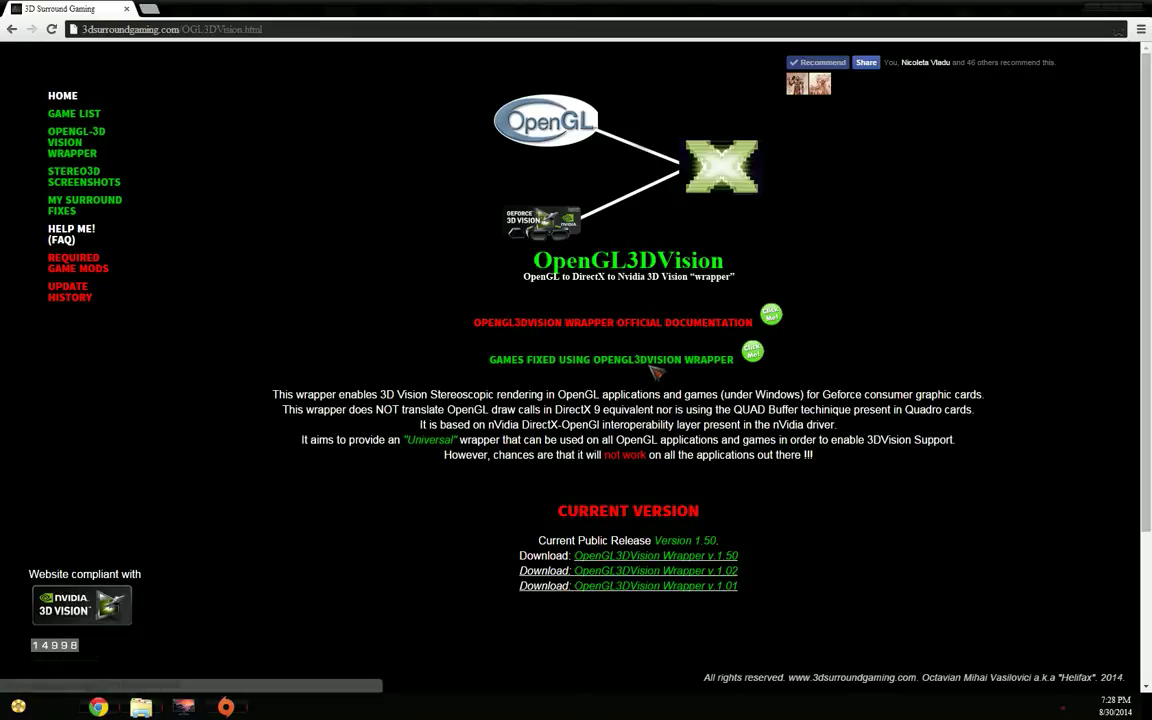
left_click(607, 362)
Download the 'Minecraft: (for Java x64)' wrapper and launch its installer.
scroll(648, 386, "down", 10)
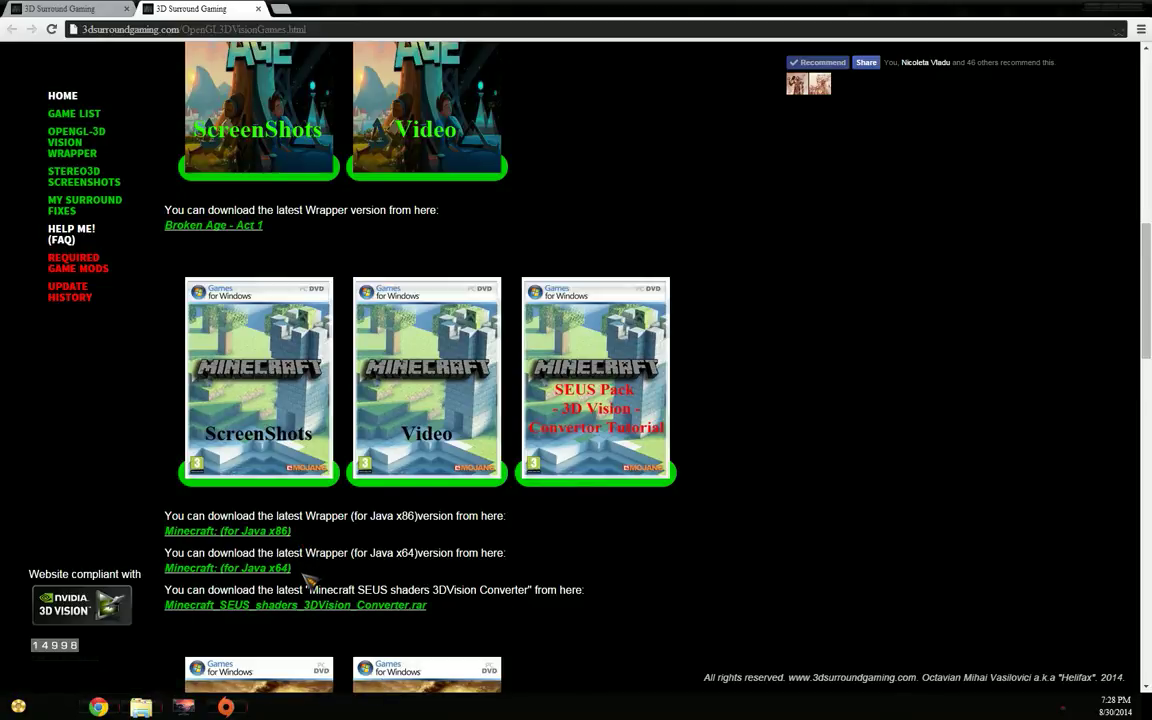
left_click(277, 568)
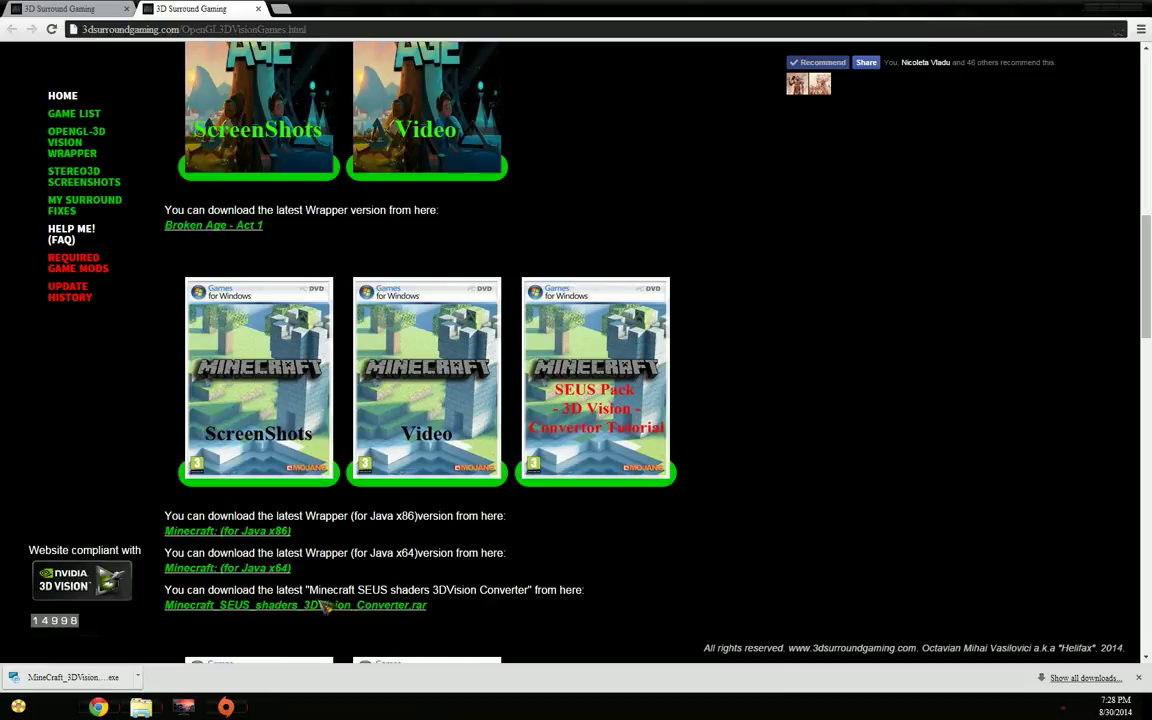
left_click(50, 677)
Allow the wrapper installer to run and start the installation.
left_click(613, 363)
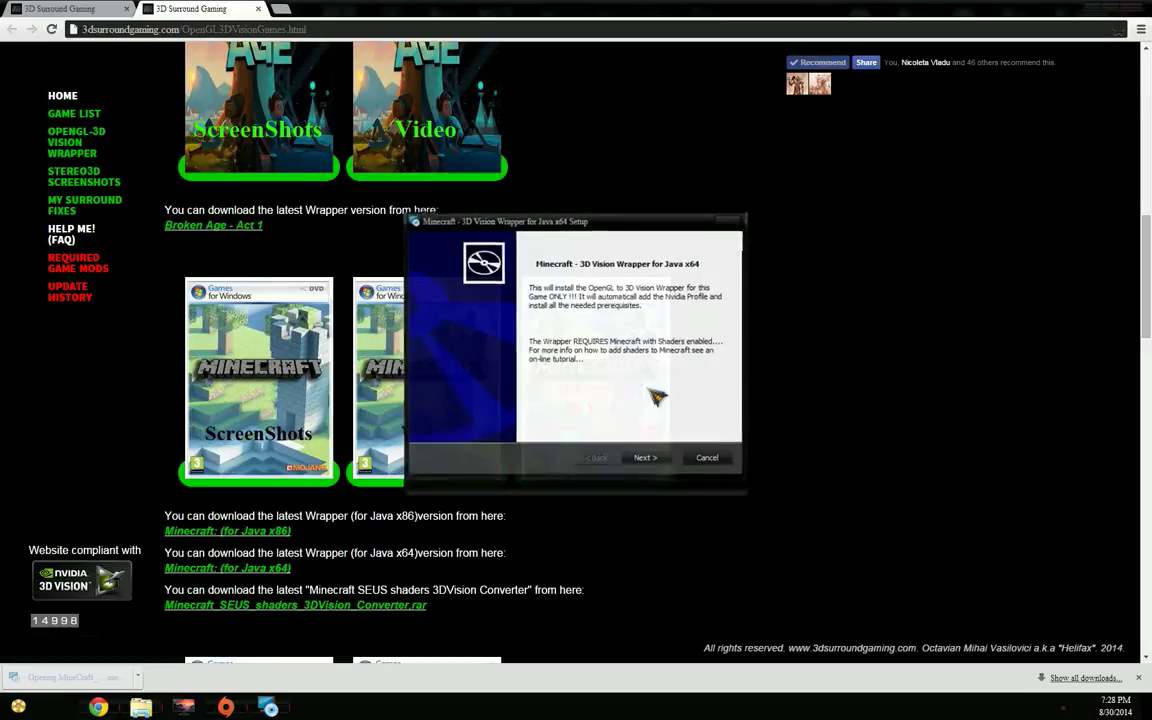
left_click(650, 460)
left_click(648, 461)
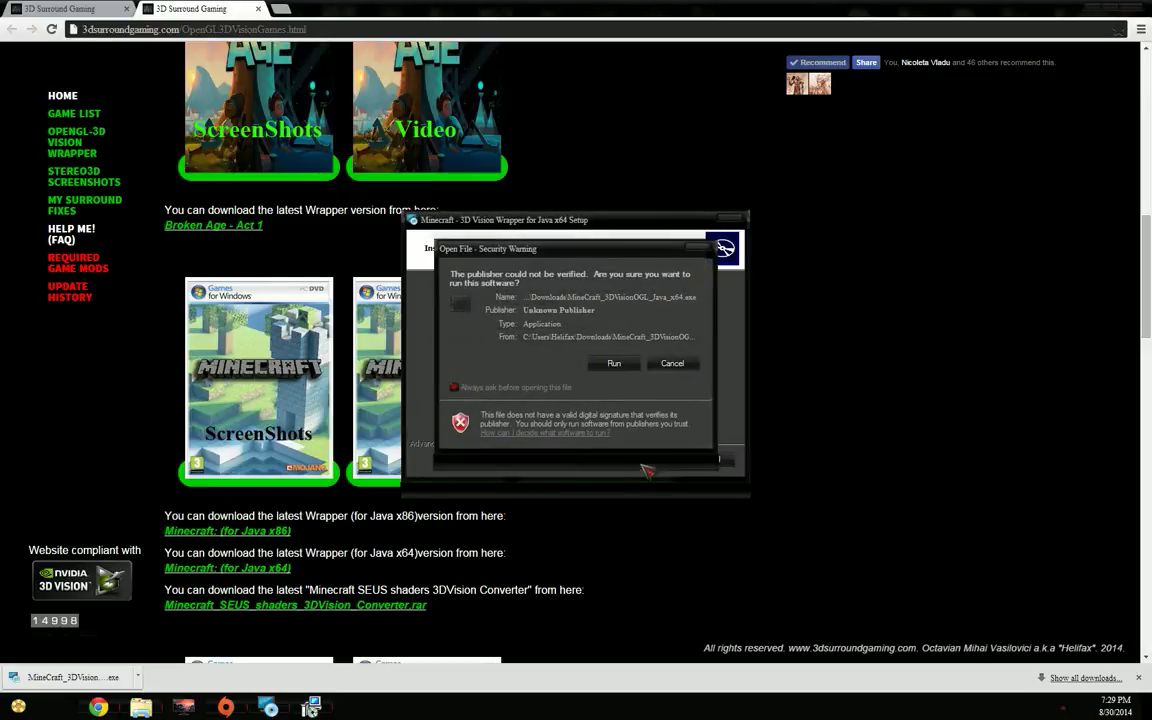
Cancel both the Visual C++ x64 and x86 redistributable setups without changes.
left_click(614, 363)
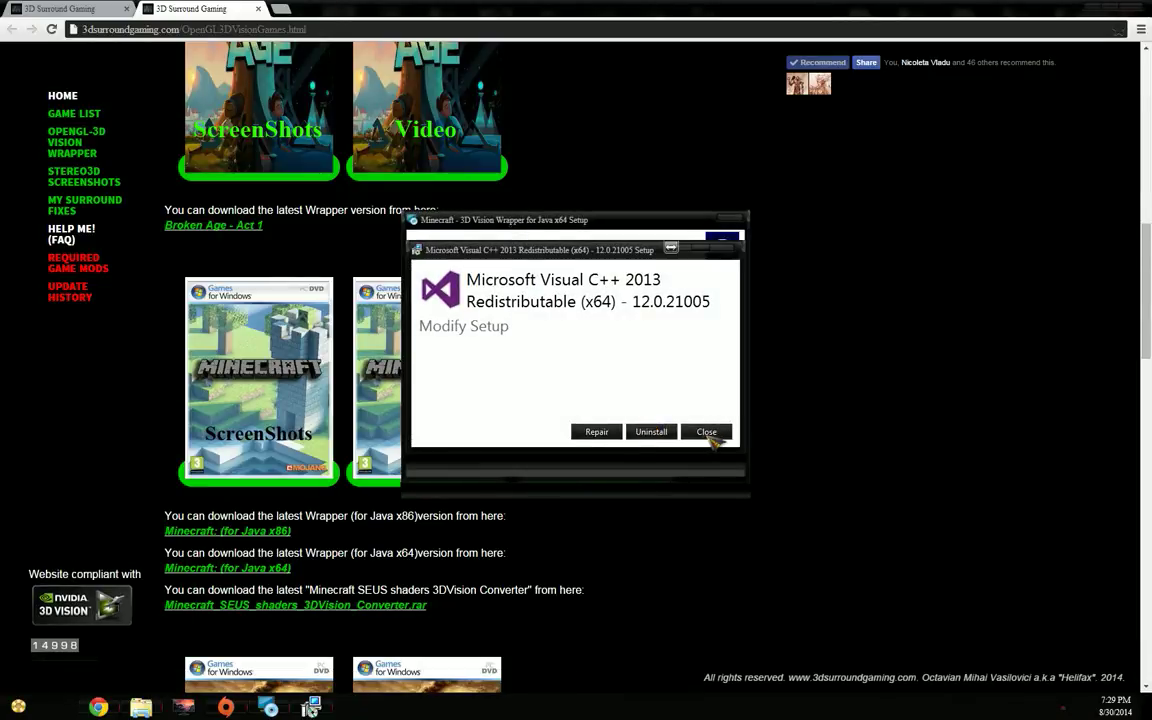
left_click(710, 431)
left_click(601, 402)
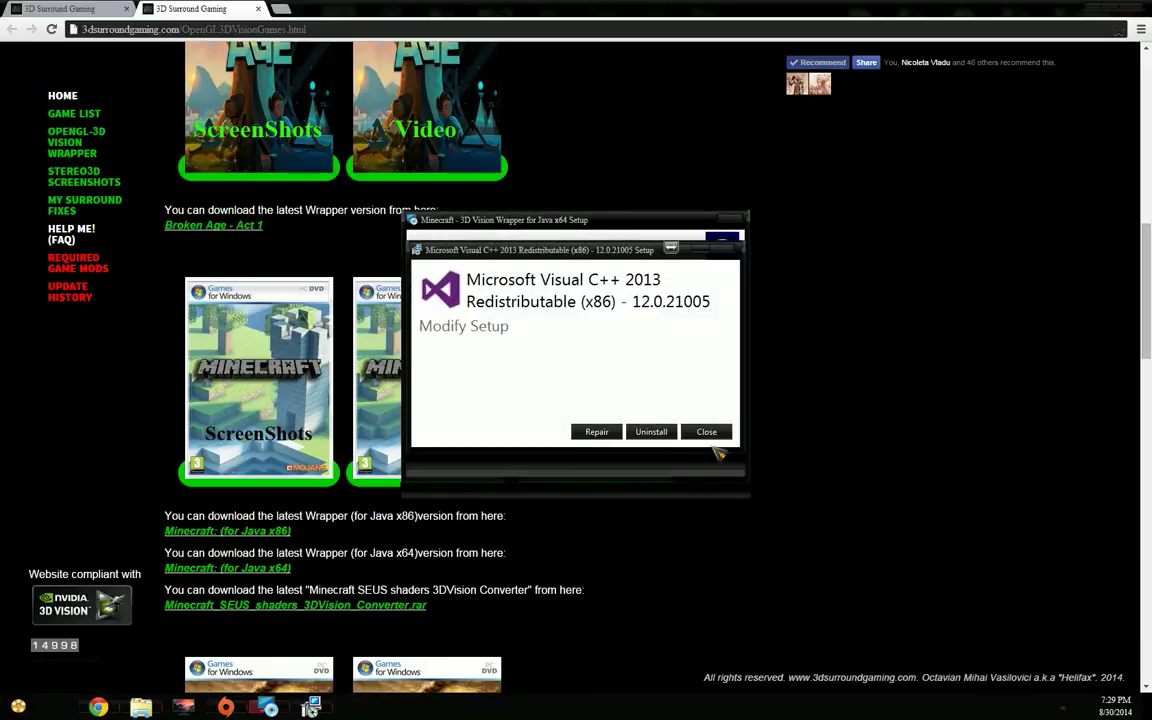
left_click(707, 432)
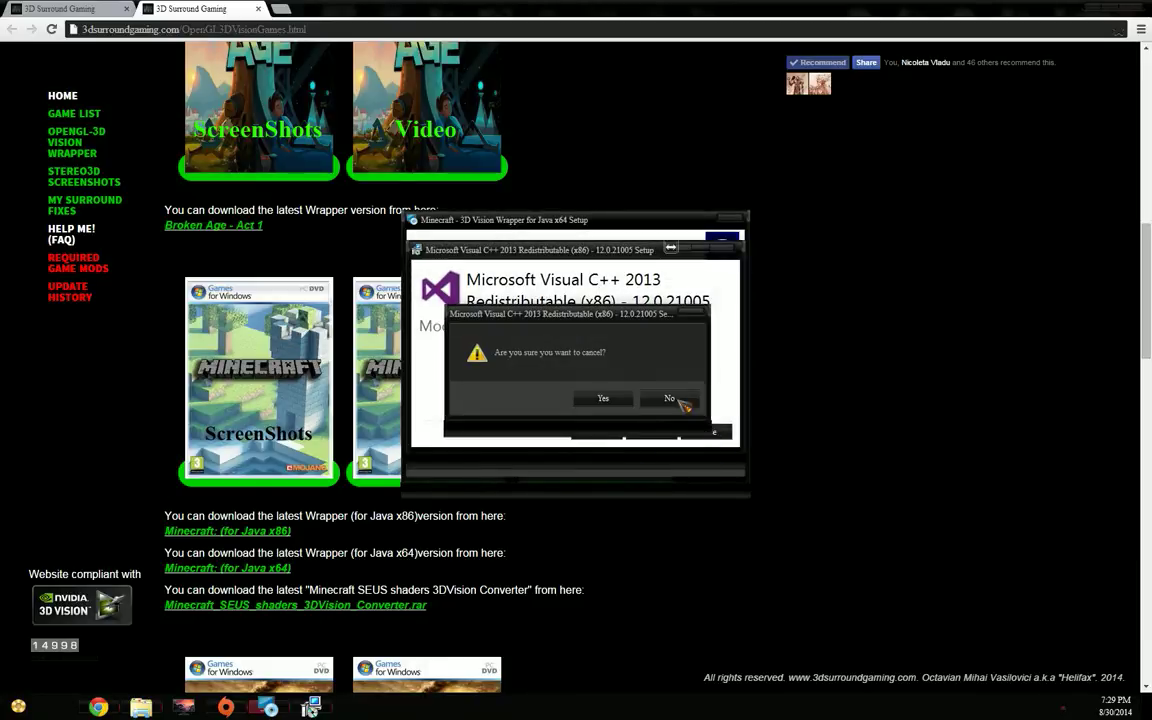
left_click(614, 400)
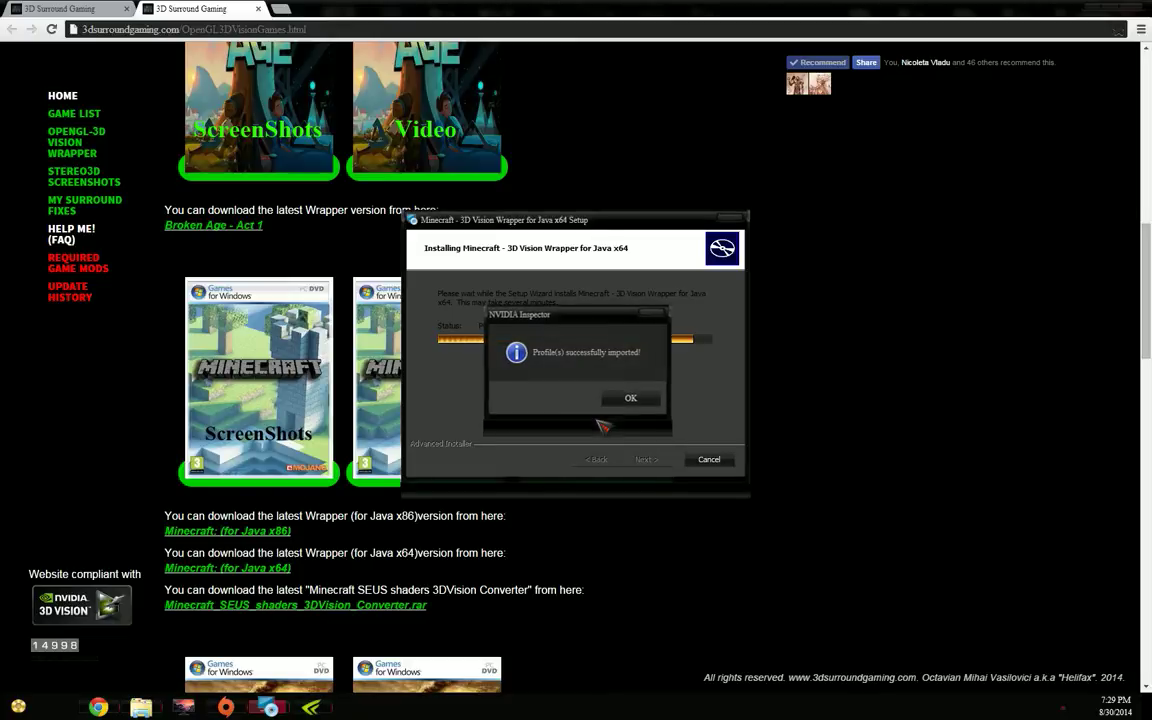
Acknowledge the imported NVIDIA profile, finish the wizard, and close the README.
left_click(631, 398)
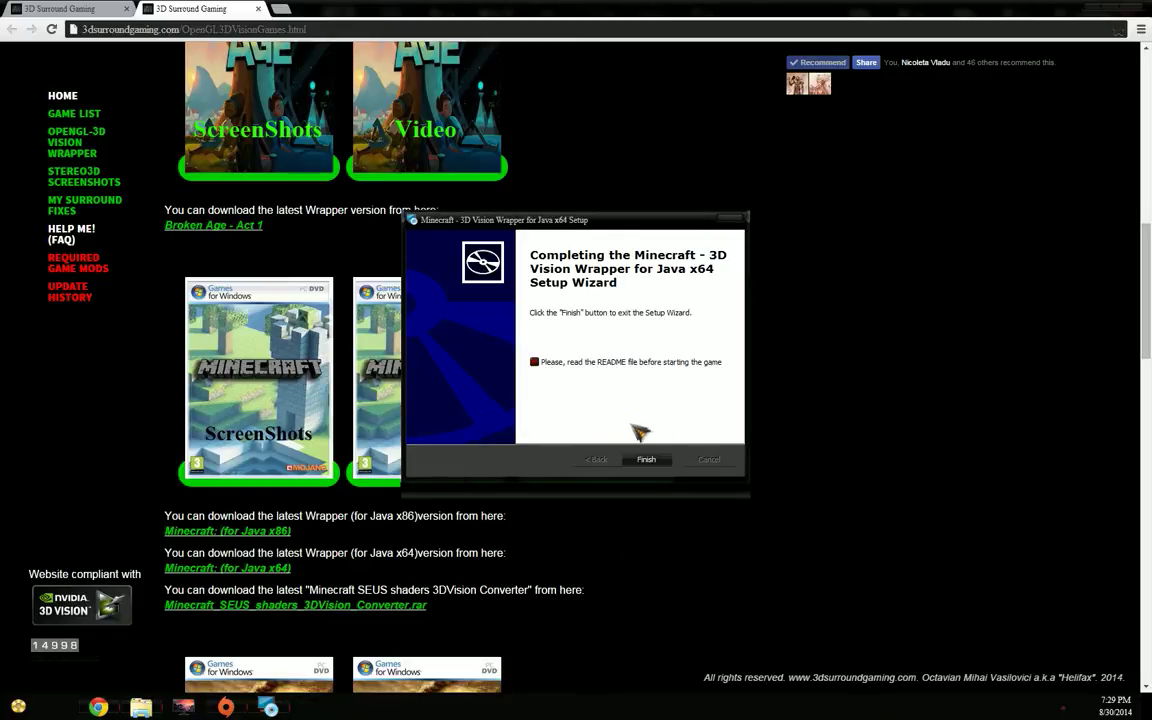
left_click(640, 460)
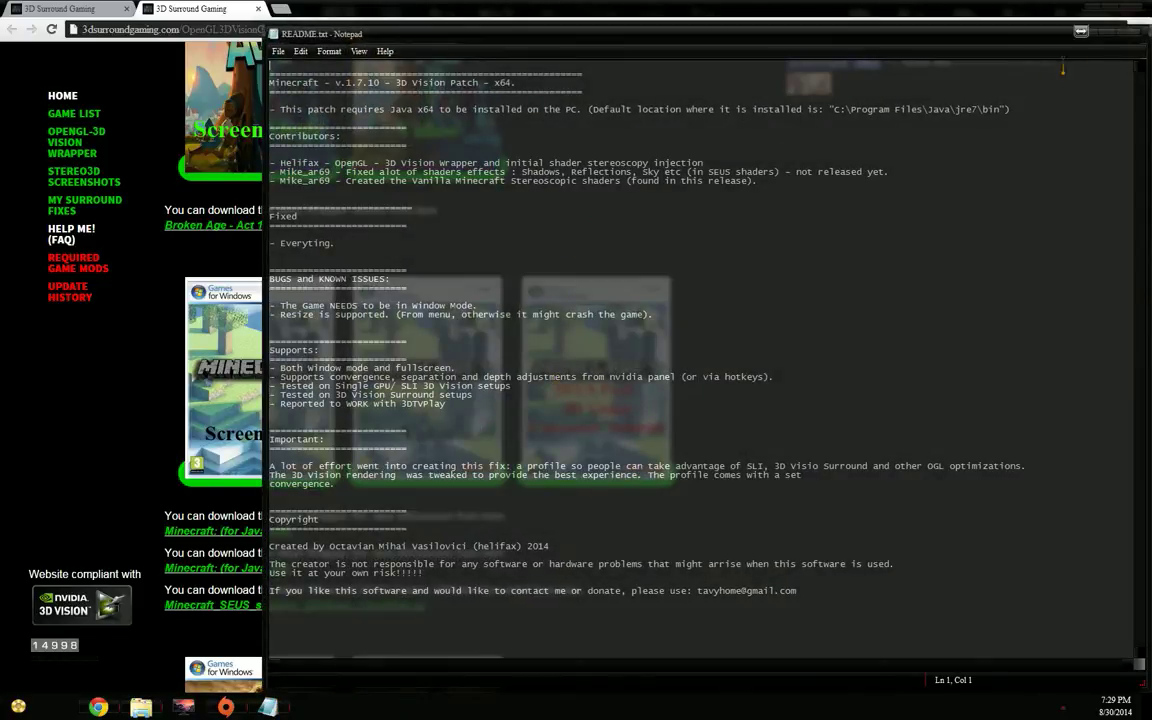
left_click(1129, 44)
Play Minecraft 1.7.10 Forge from the launcher via the 3D Vision wrapper, maximised.
left_click(998, 12)
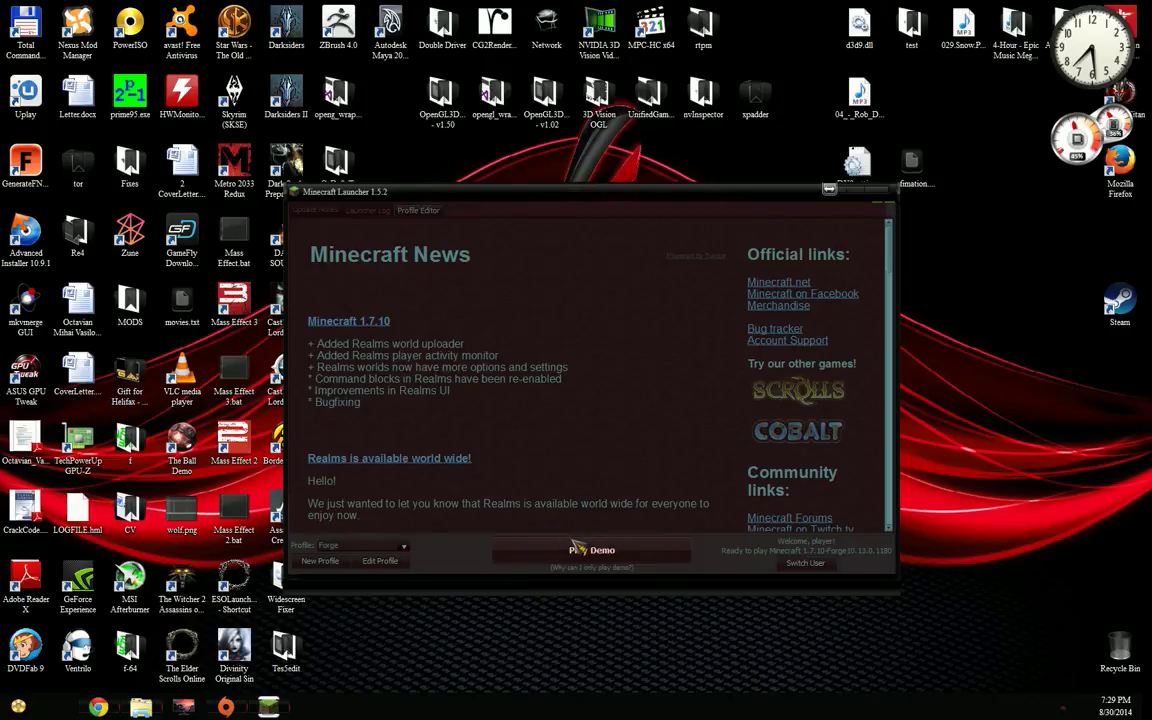
left_click(577, 549)
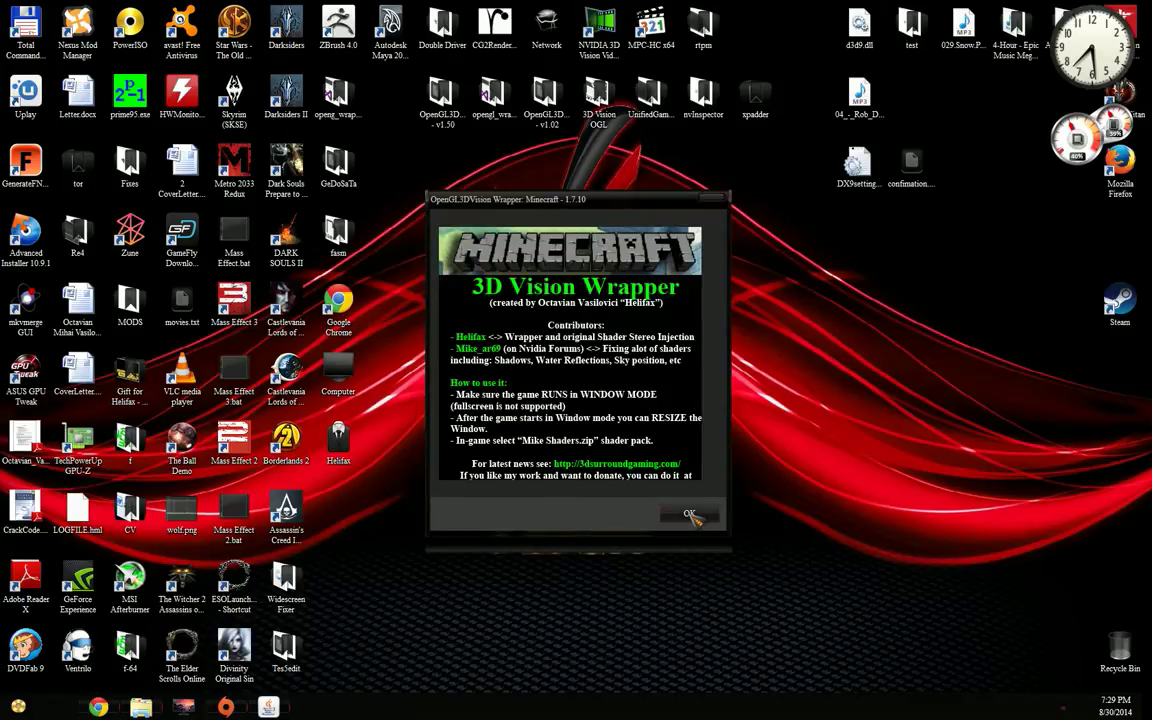
left_click(689, 514)
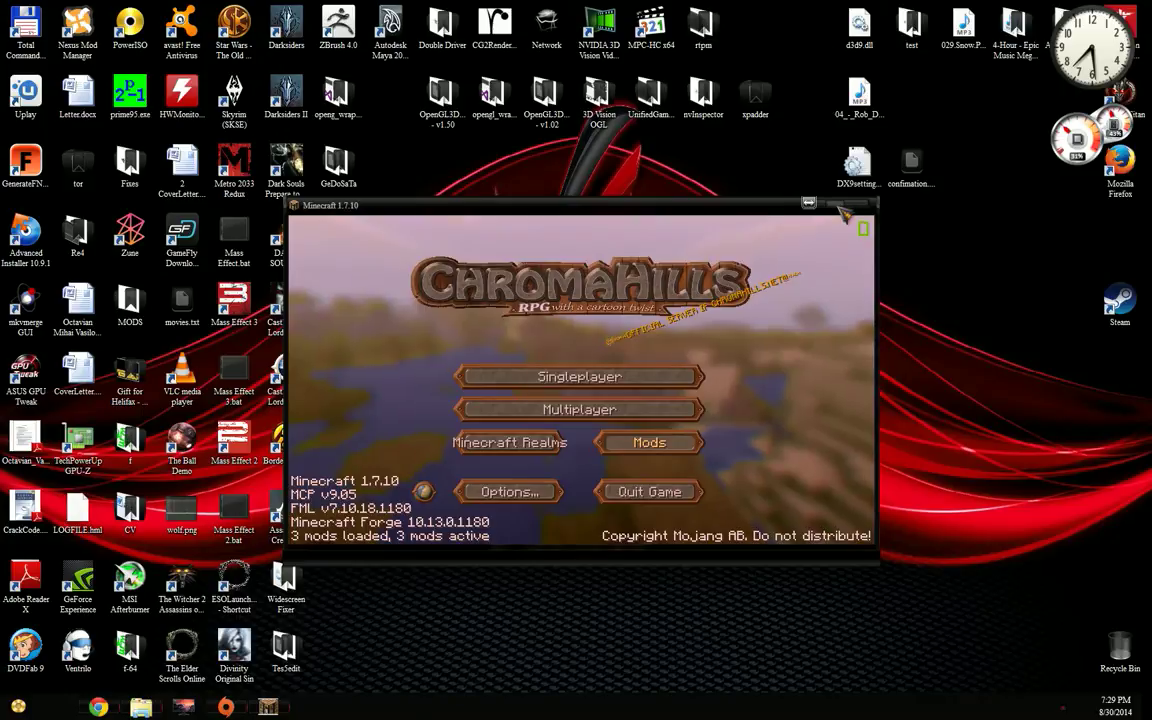
double_click(845, 207)
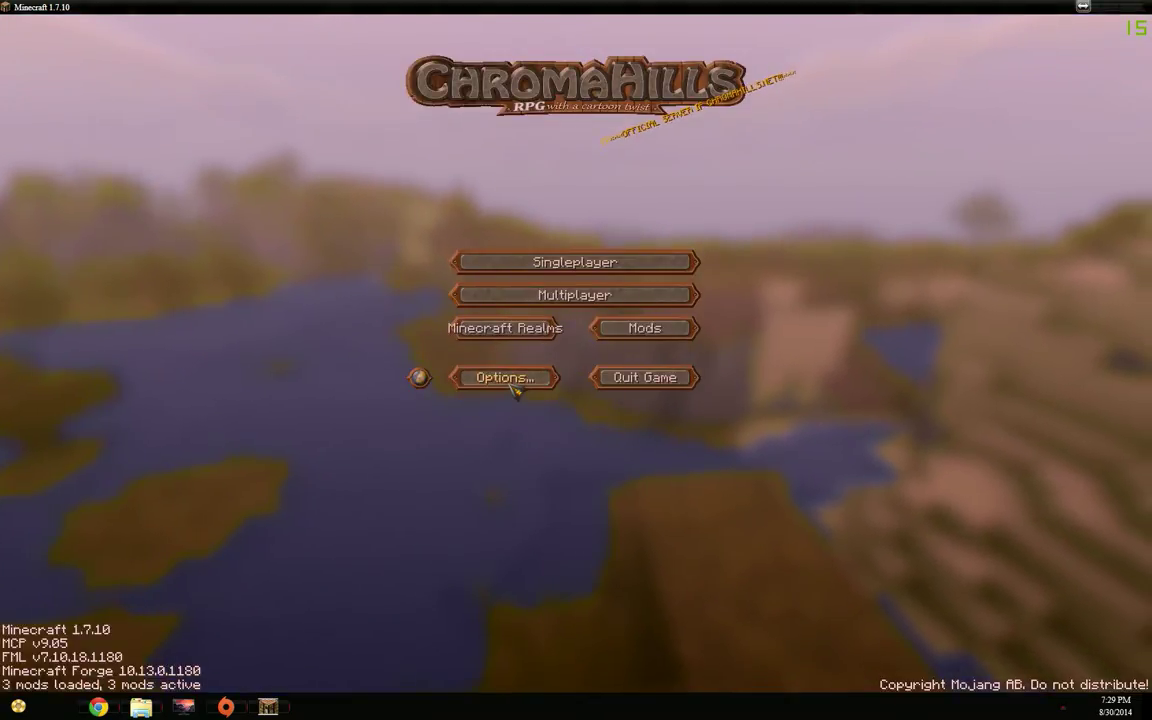
Load the Copy of Demo_World singleplayer world.
left_click(540, 262)
left_click(545, 305)
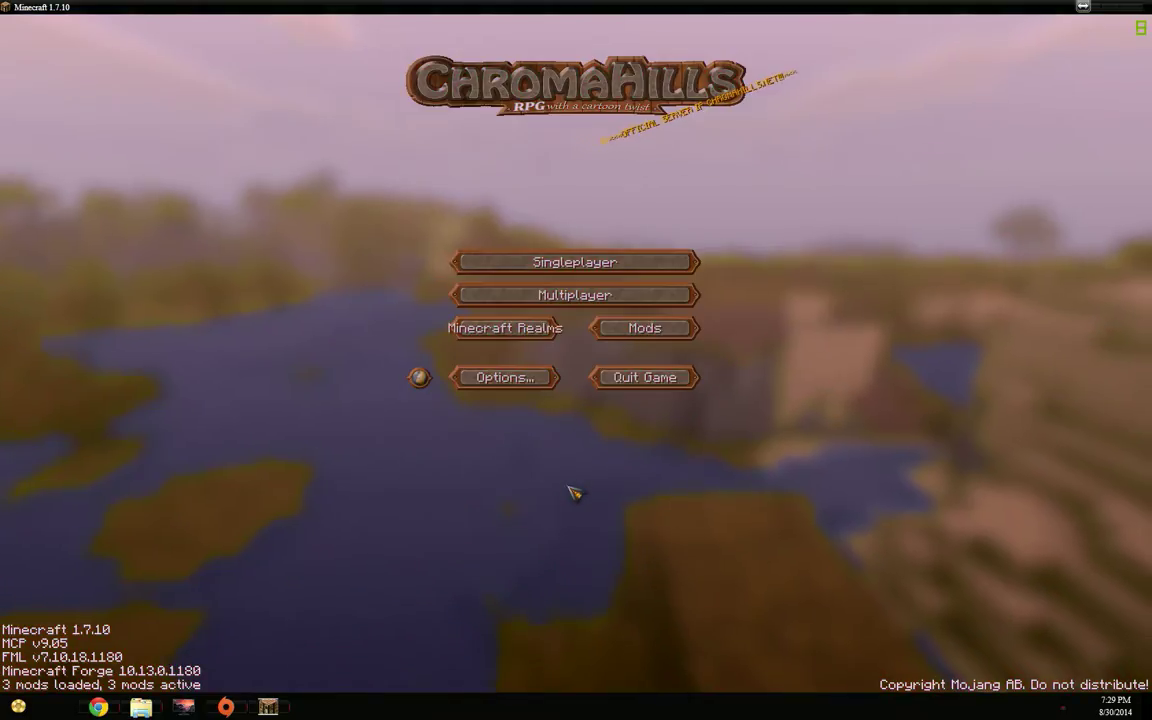
left_click(572, 268)
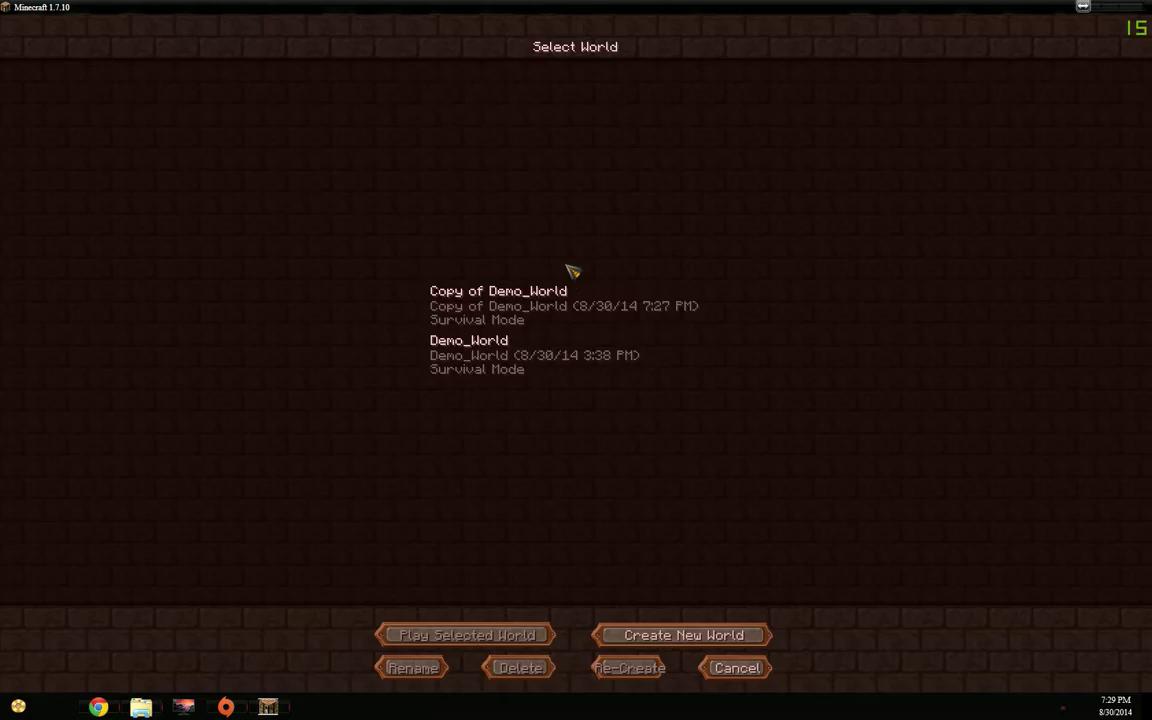
left_click(532, 316)
left_click(470, 635)
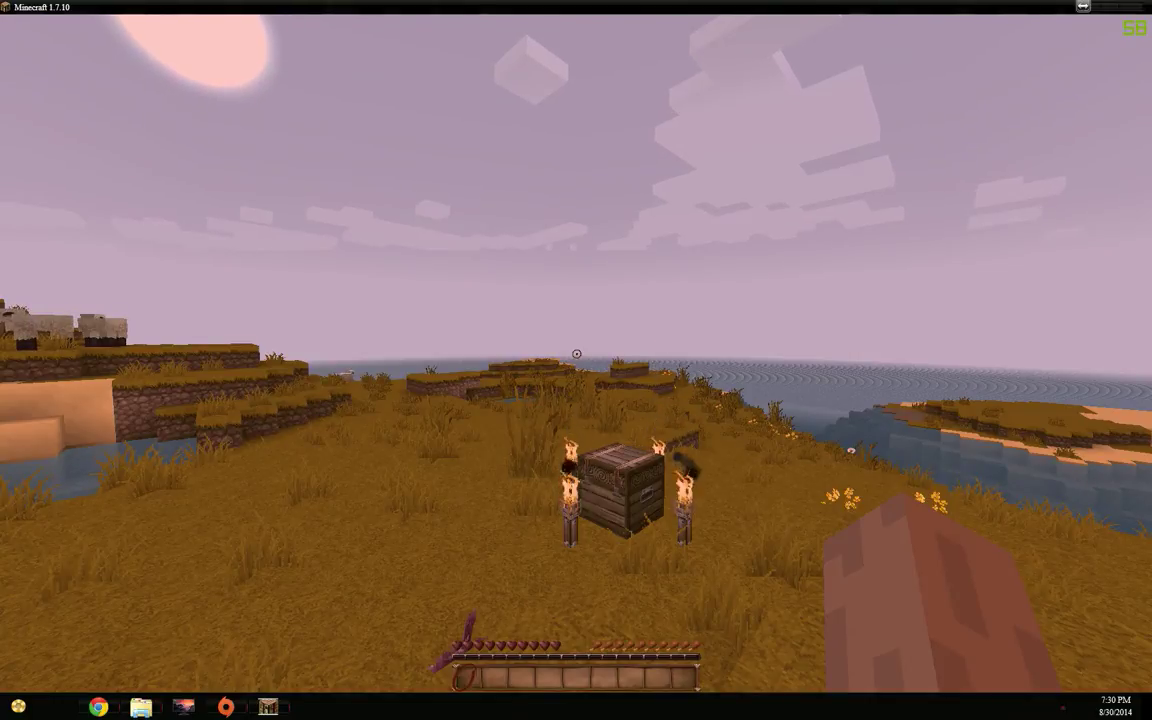
Step back from the chest, pause, and open the Options screen.
key("s")
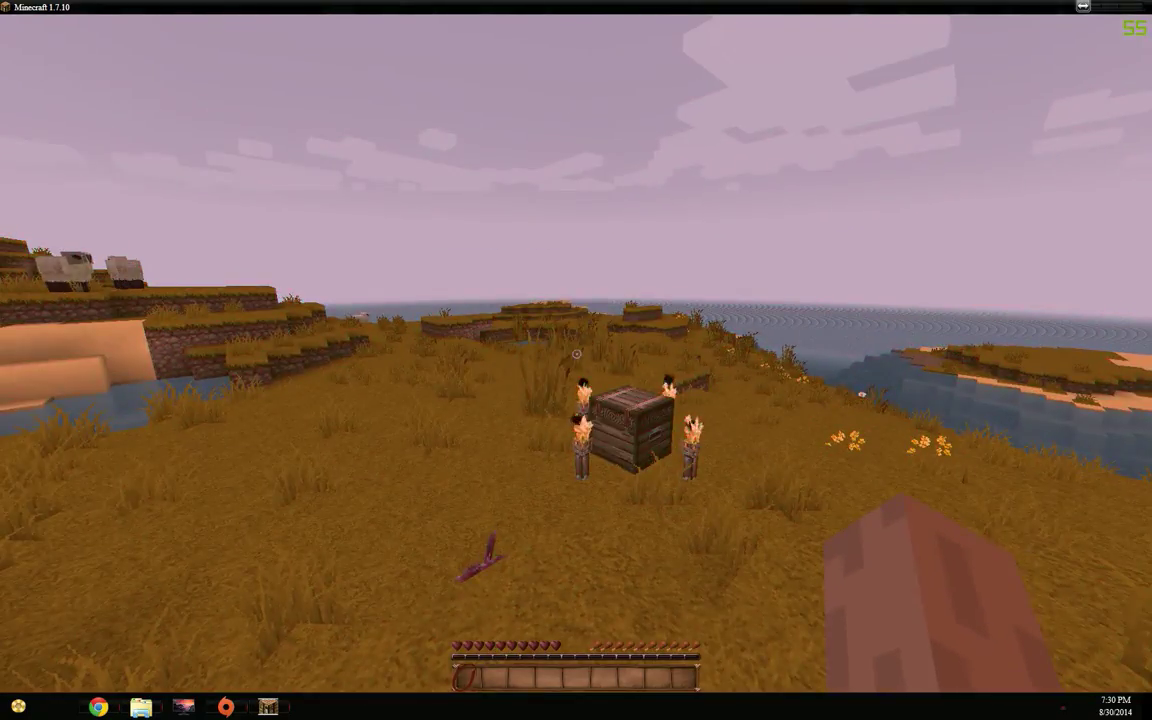
key("Escape")
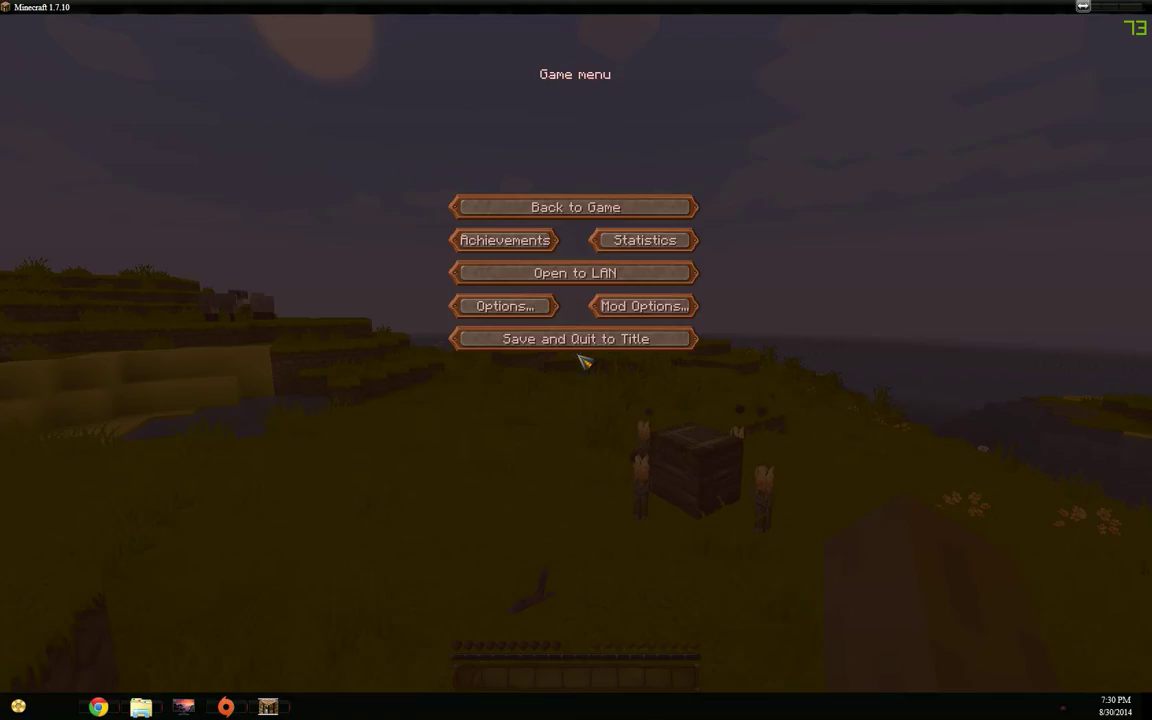
left_click(518, 313)
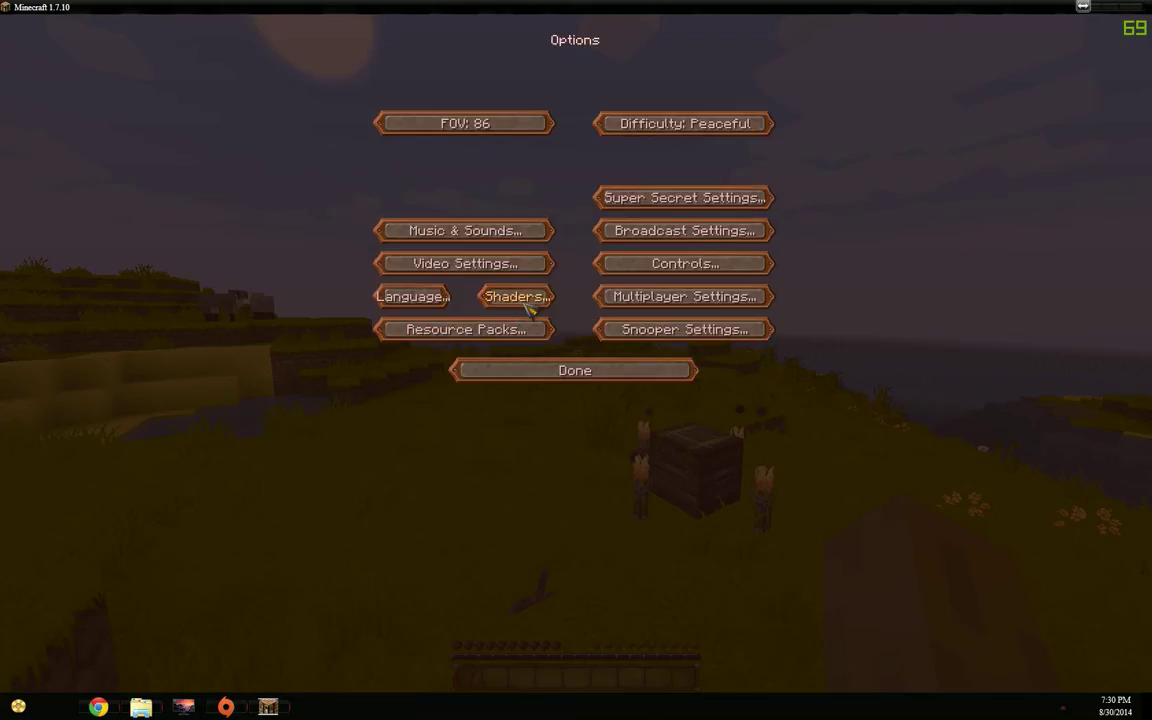
Select the Mike Shaders.zip shader pack and close the shader and options screens.
left_click(490, 302)
left_click(282, 356)
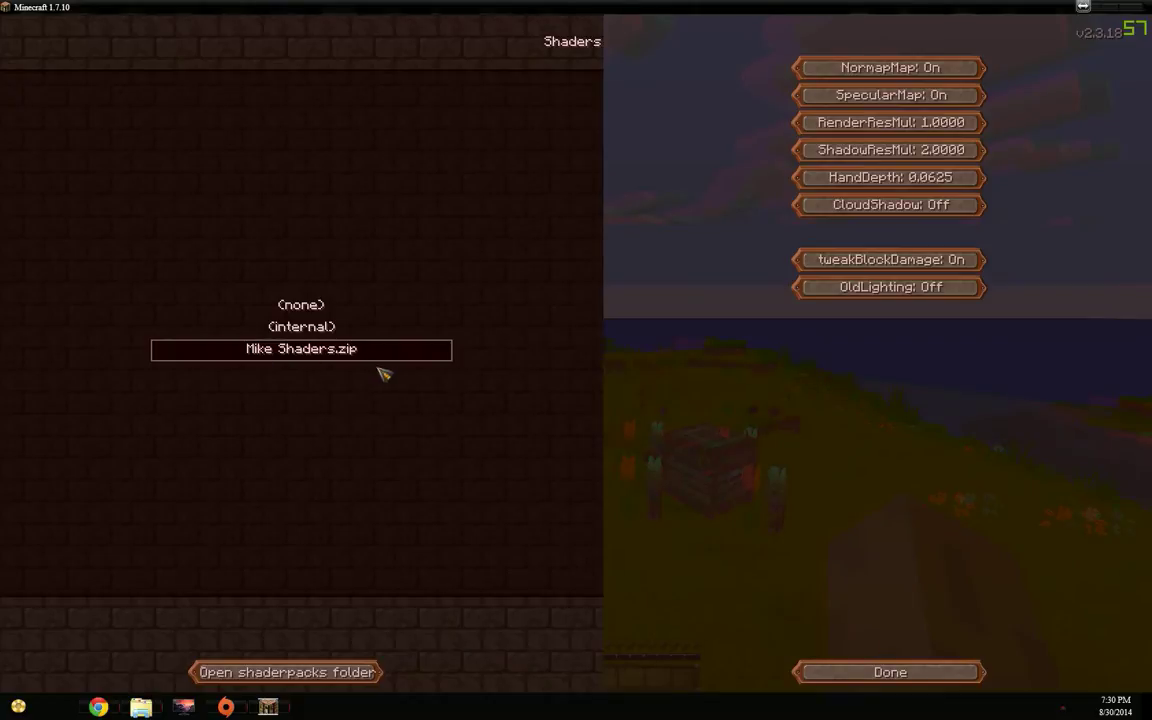
left_click(889, 672)
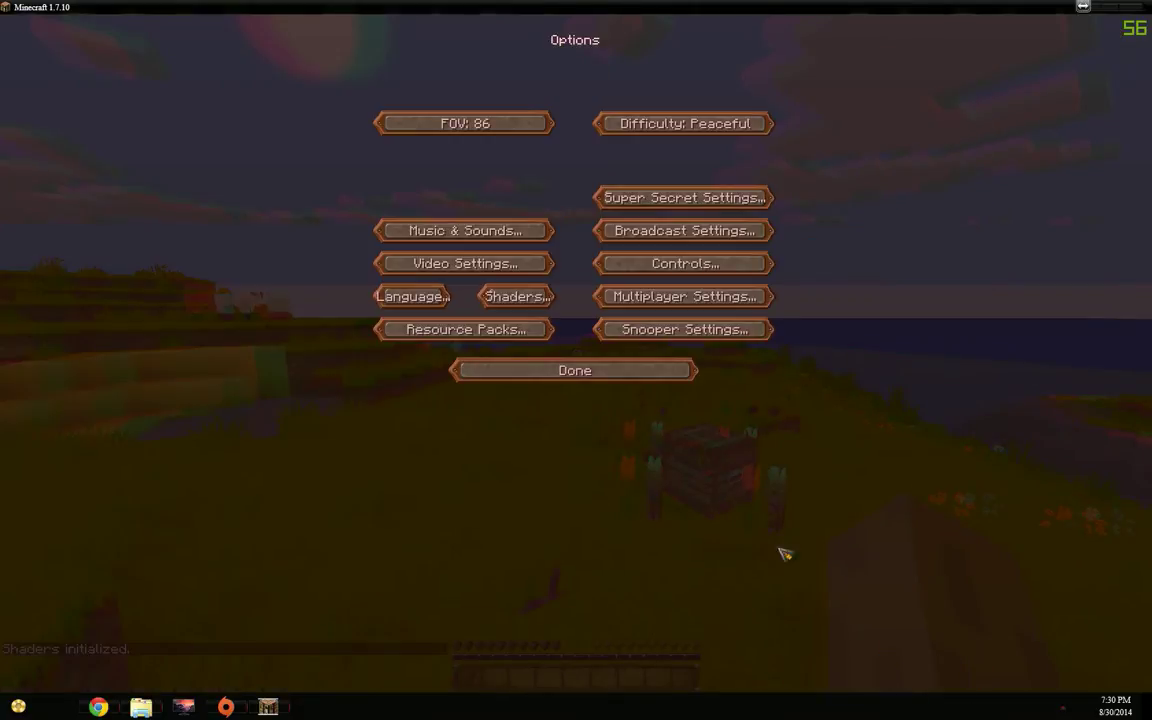
left_click(652, 375)
Resume play to view the stereo shader effect, then pause to the Game menu.
key("Escape")
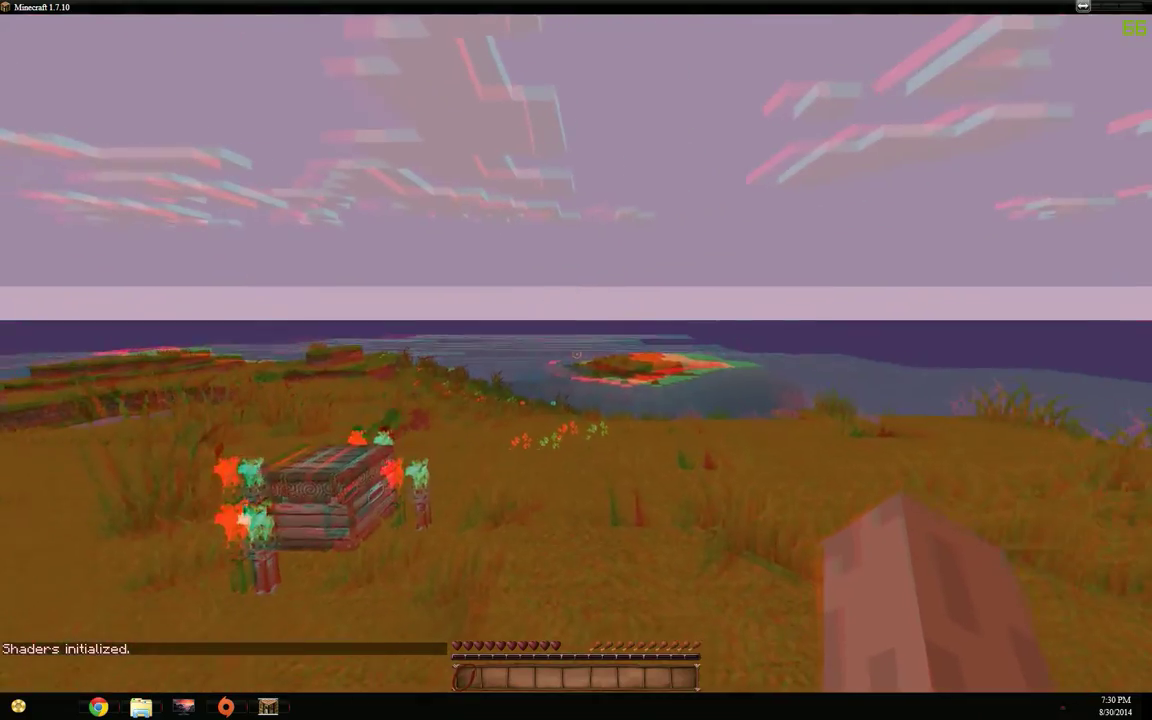
key("s")
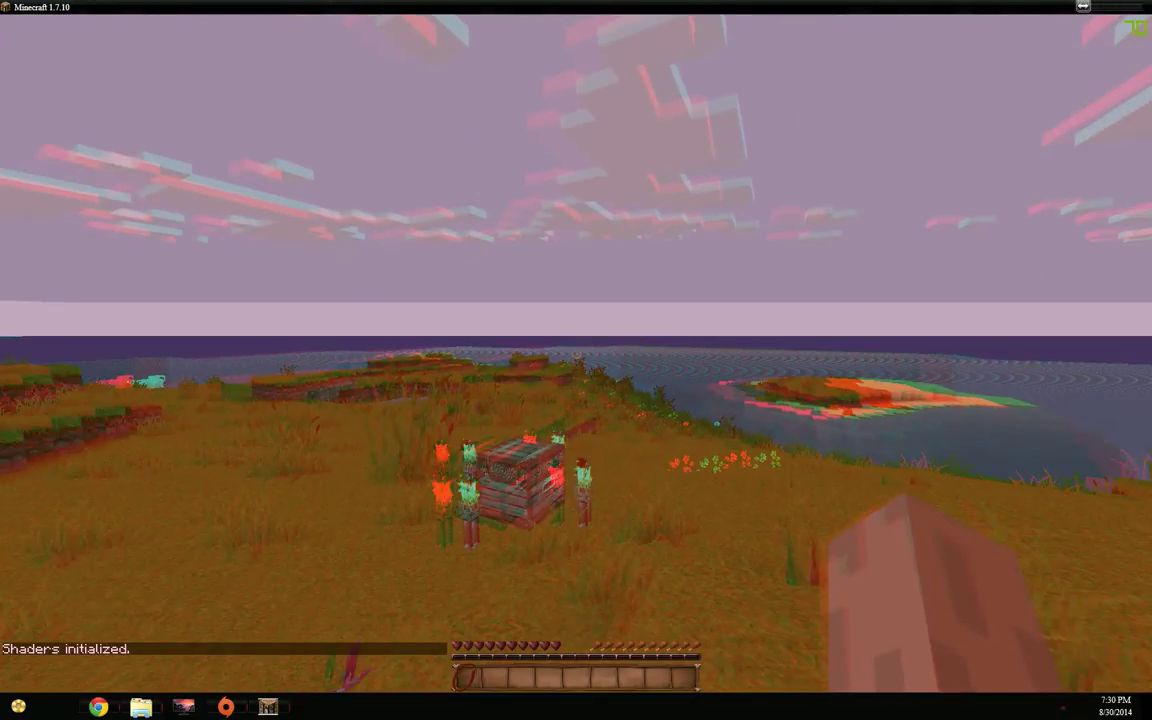
mouse_move(576, 355)
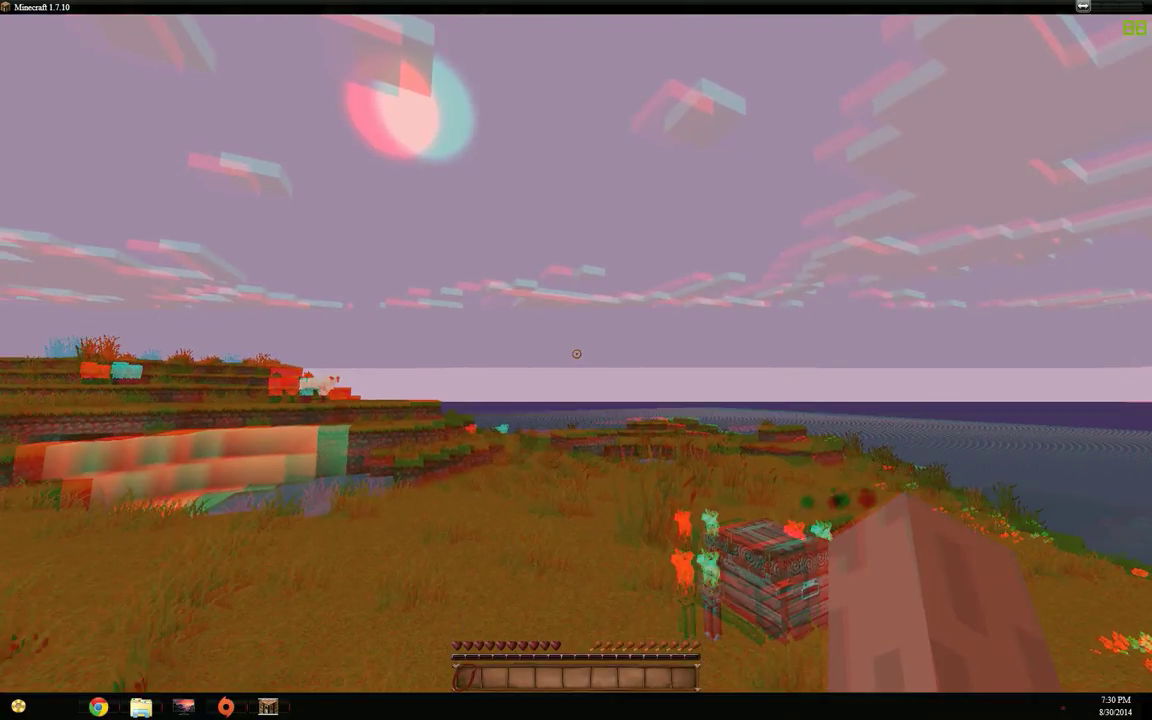
key("Escape")
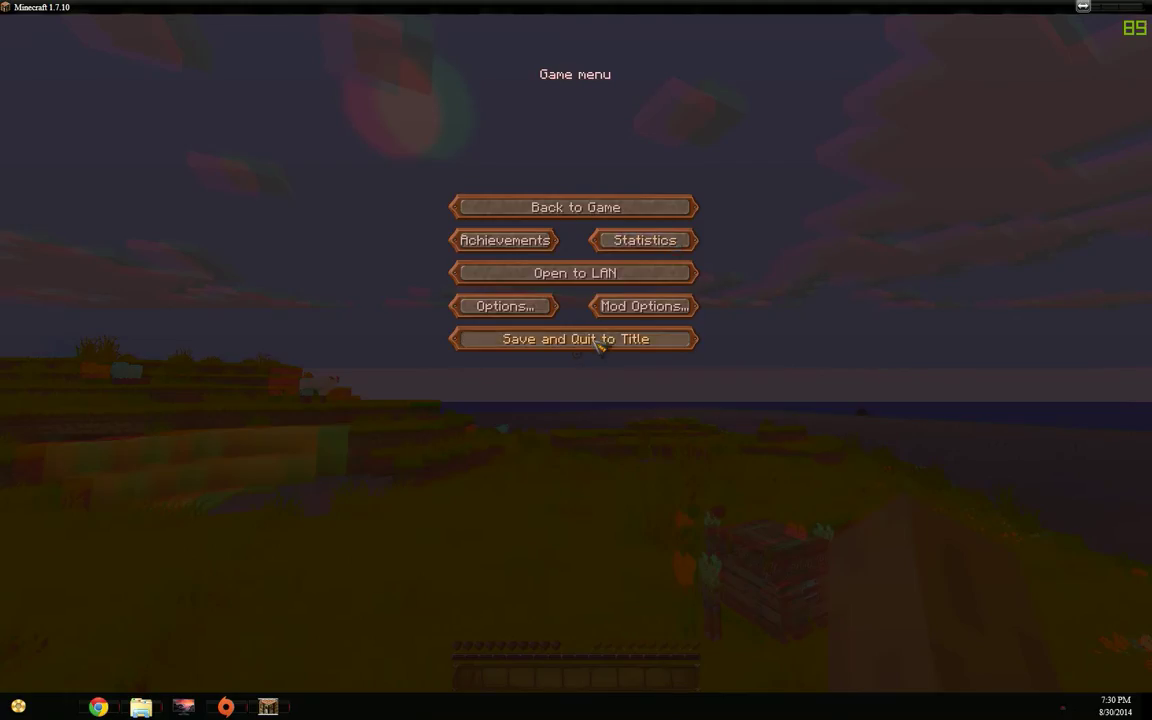
Save and quit Minecraft, then restore the 3D Surround Gaming page in Chrome.
left_click(598, 340)
left_click(620, 303)
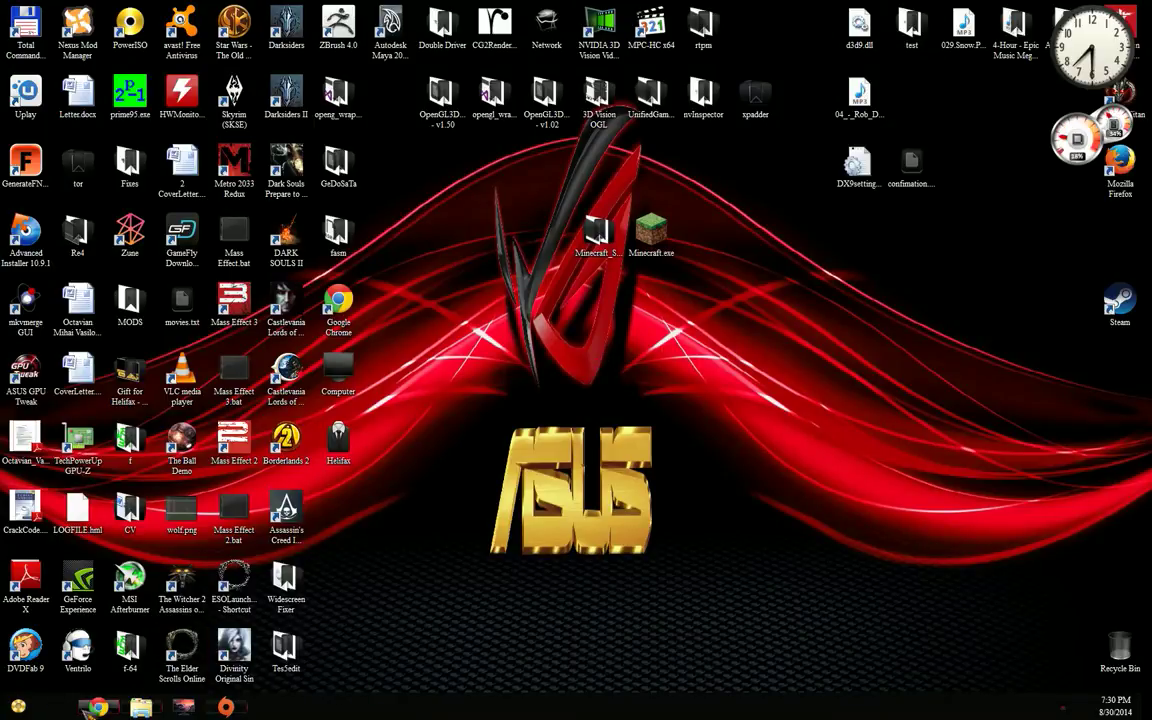
left_click(98, 706)
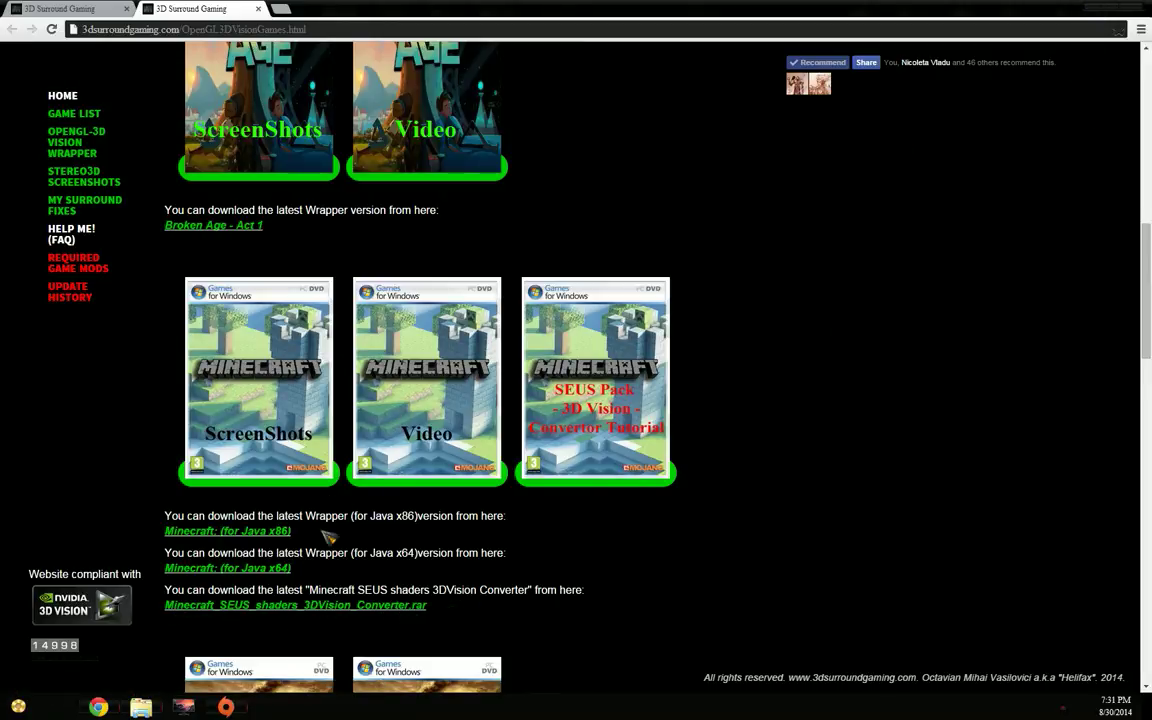
Open the SEUS shaders 3DVision converter folder on the desktop.
left_click(1100, 11)
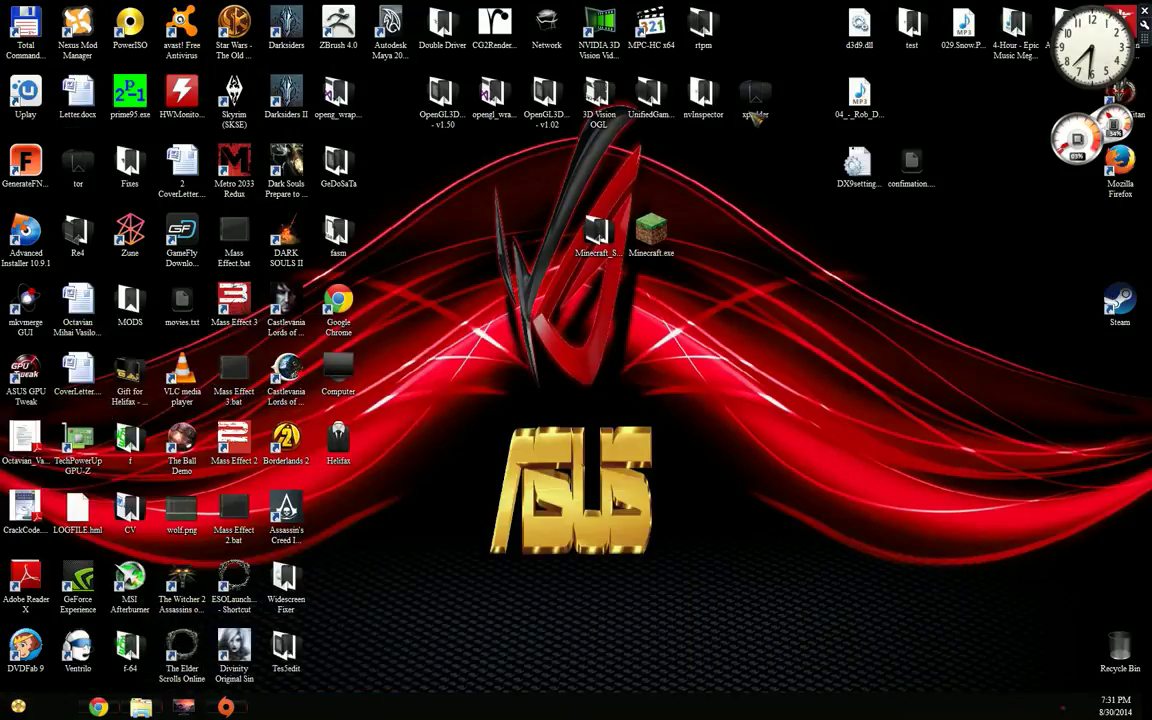
double_click(493, 305)
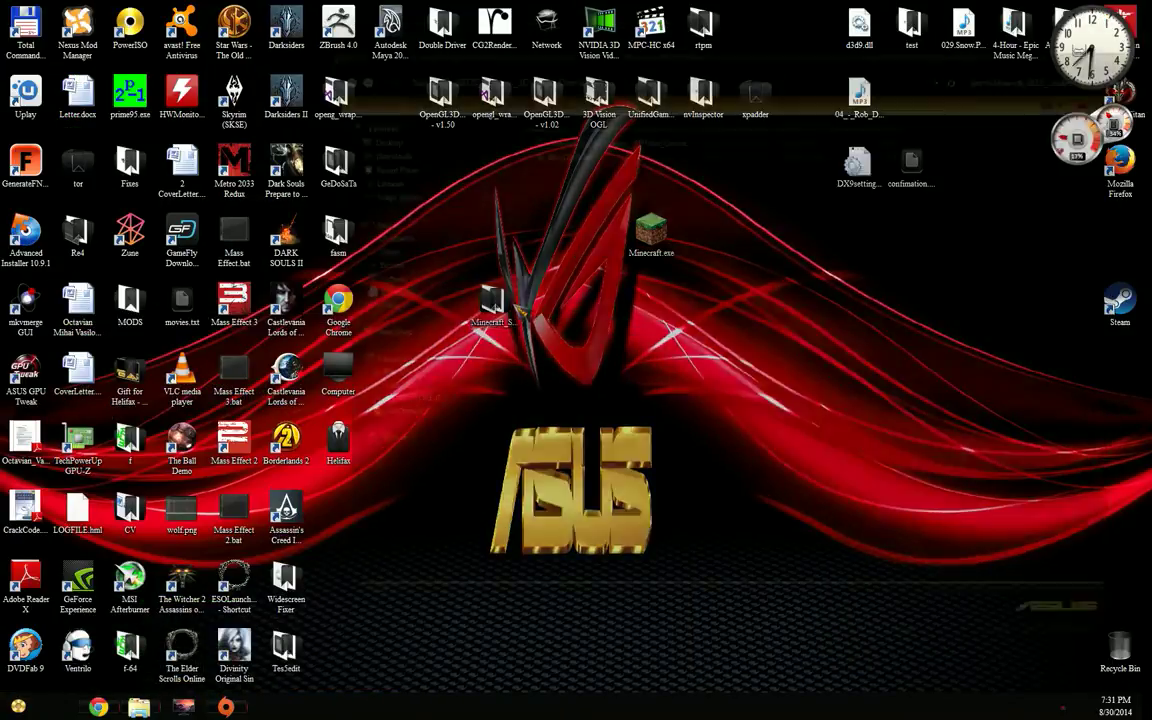
left_click_drag(716, 80, 542, 120)
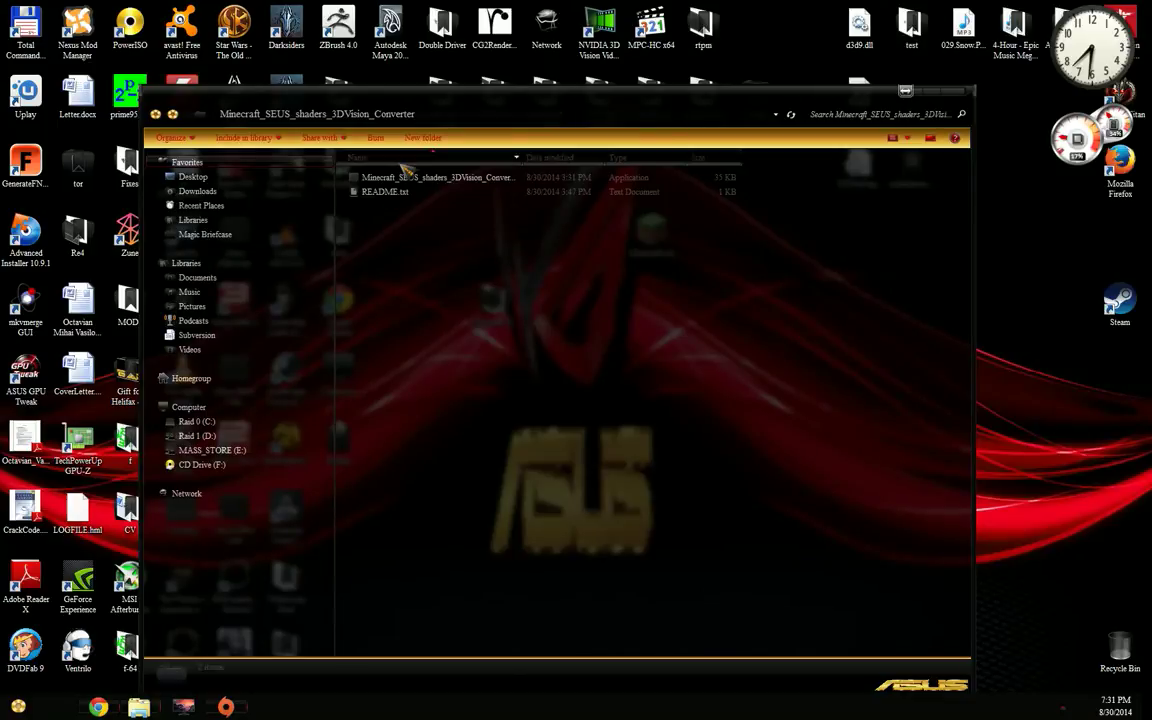
left_click(405, 178)
left_click(410, 192)
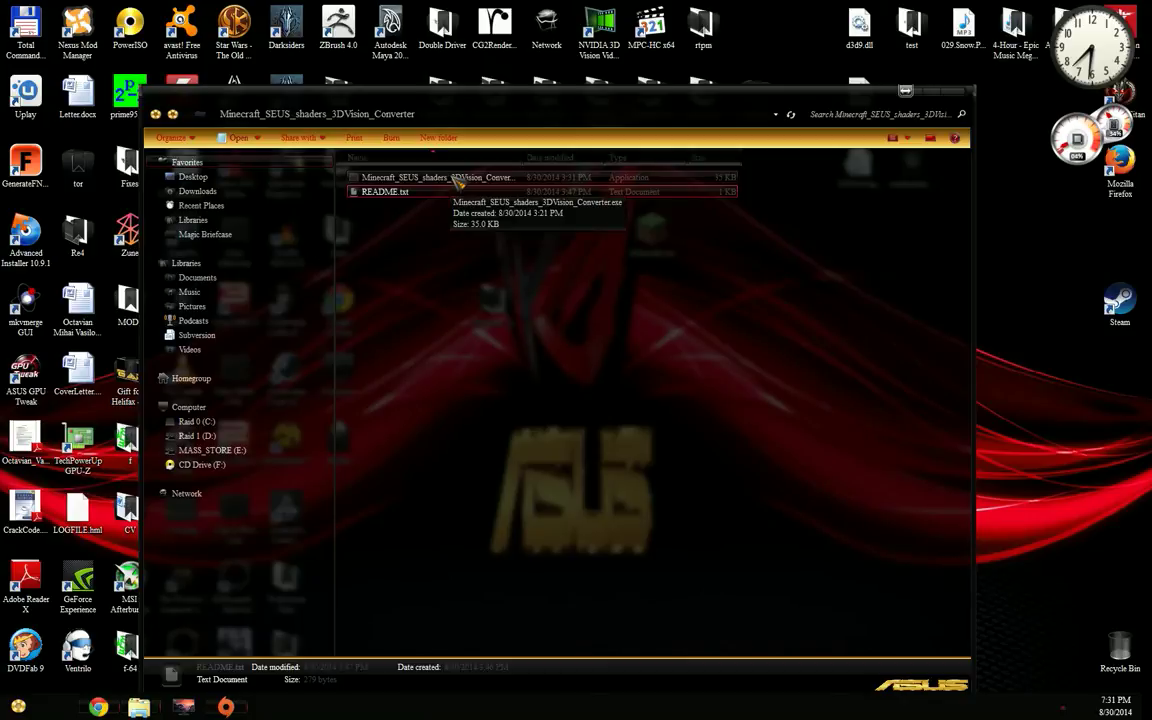
Run the SEUS converter and choose to read its instructions.
double_click(453, 177)
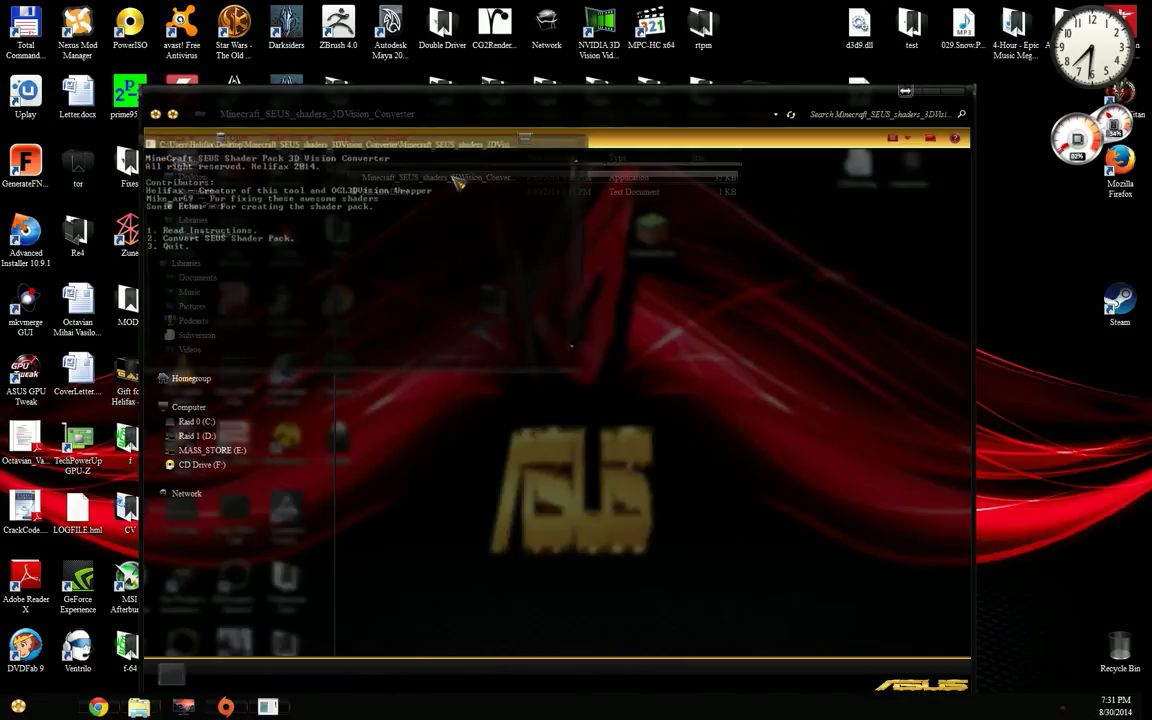
left_click_drag(437, 147, 691, 295)
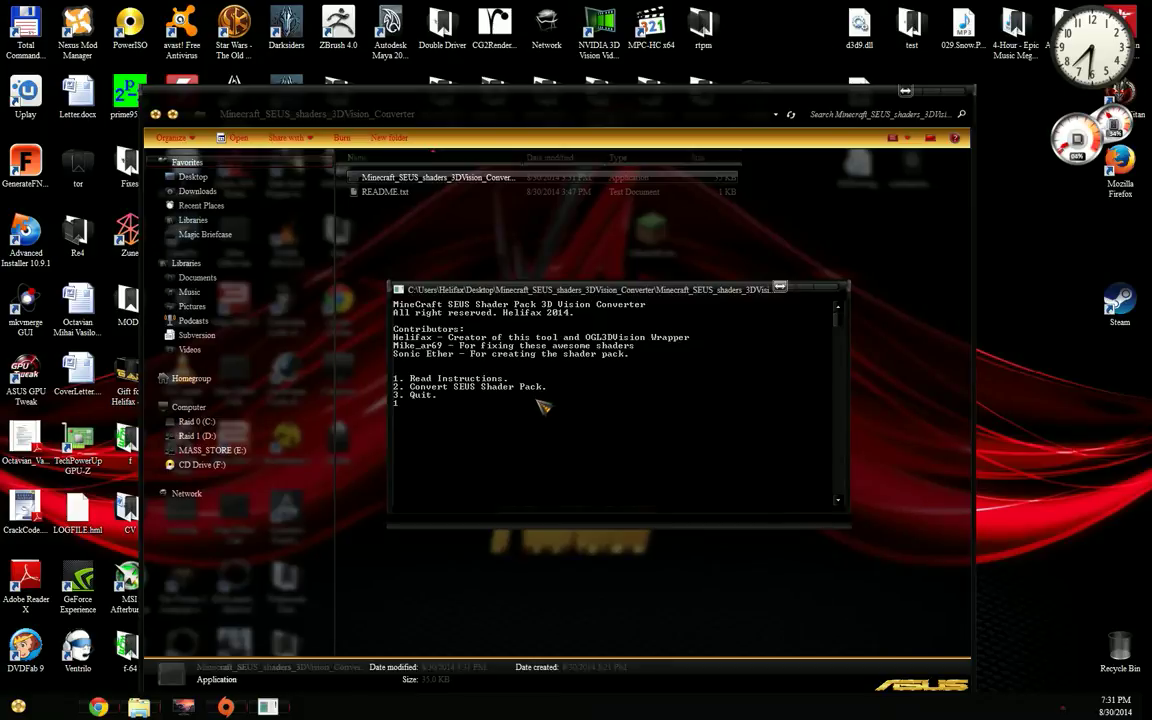
key("Return")
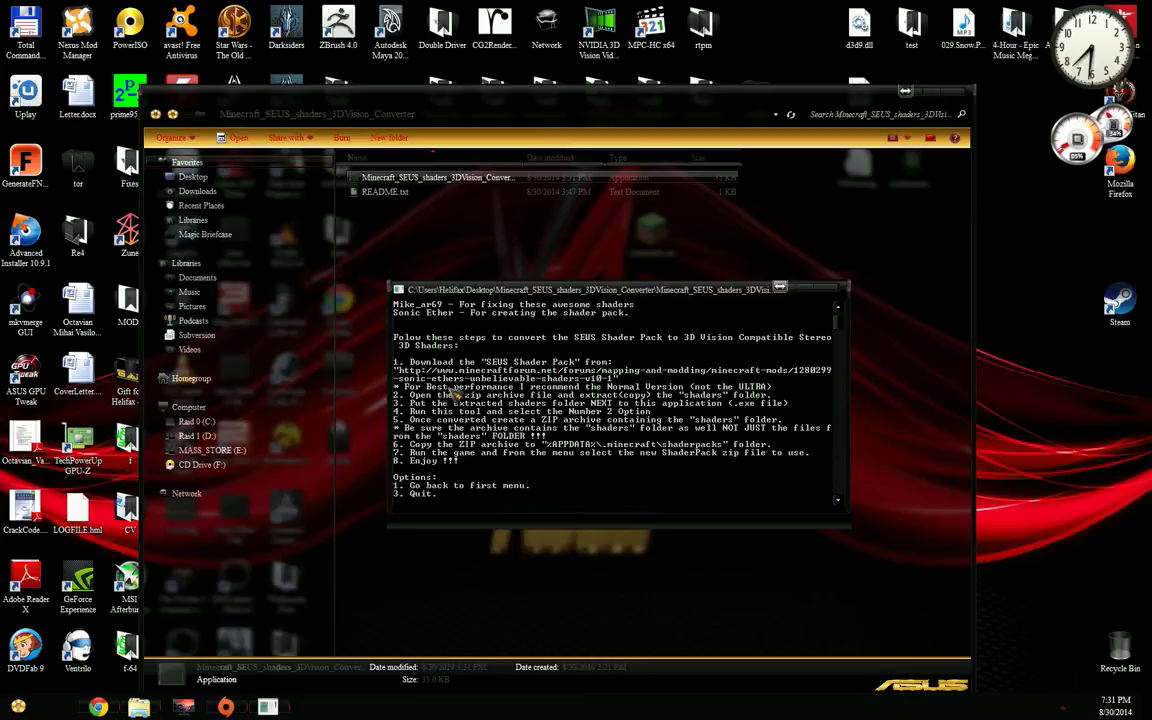
Mark and copy the SEUS shader pack download address from the console.
right_click(667, 388)
left_click_drag(619, 381, 398, 373)
key("Return")
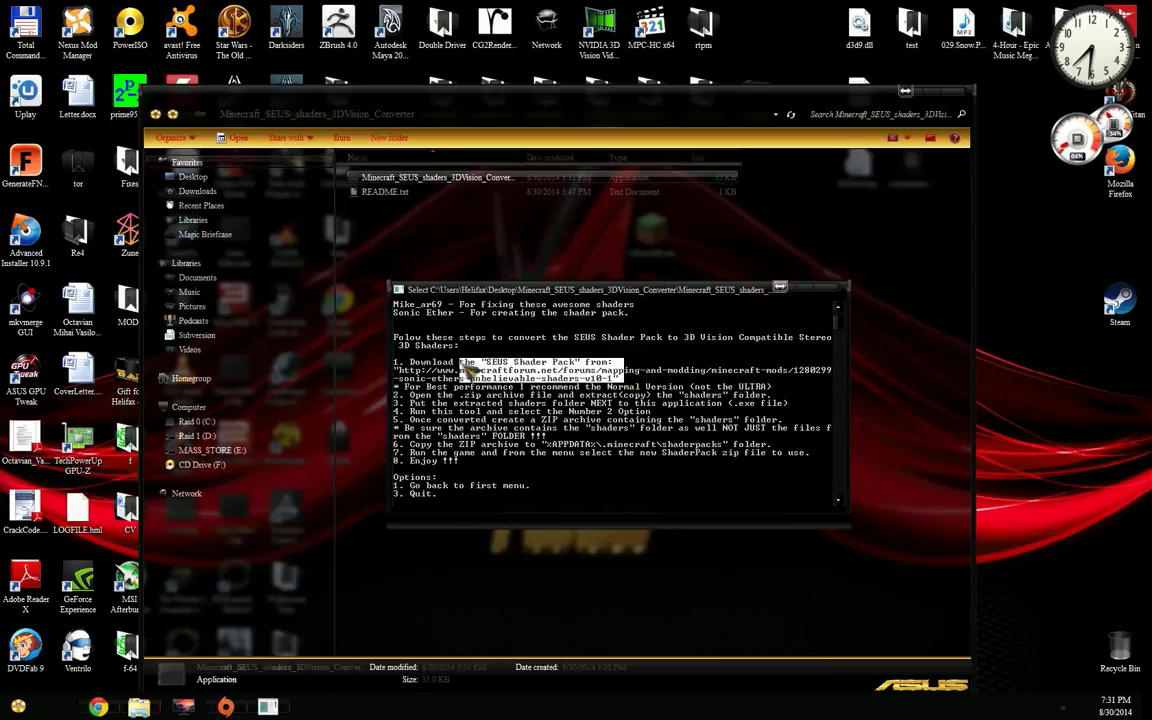
left_click(397, 370)
left_click_drag(397, 372, 831, 383)
key("Return")
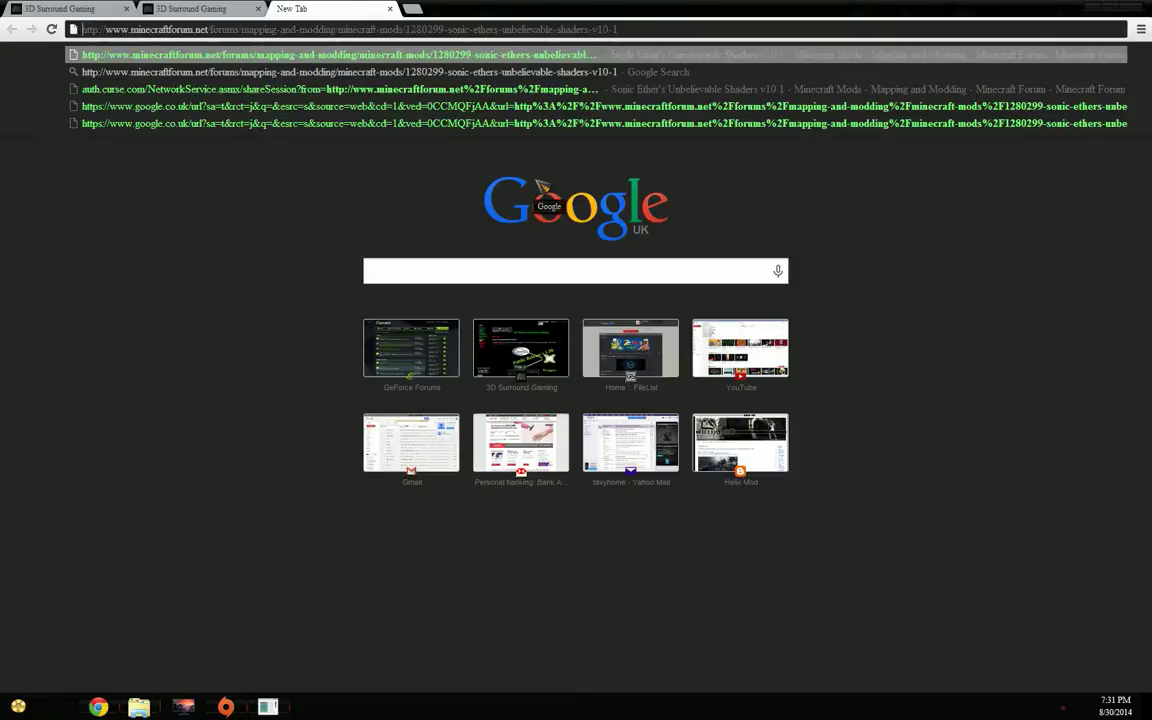
Load the SEUS v10.1 forum thread, scroll to its Downloads, then minimise Chrome.
key("Return")
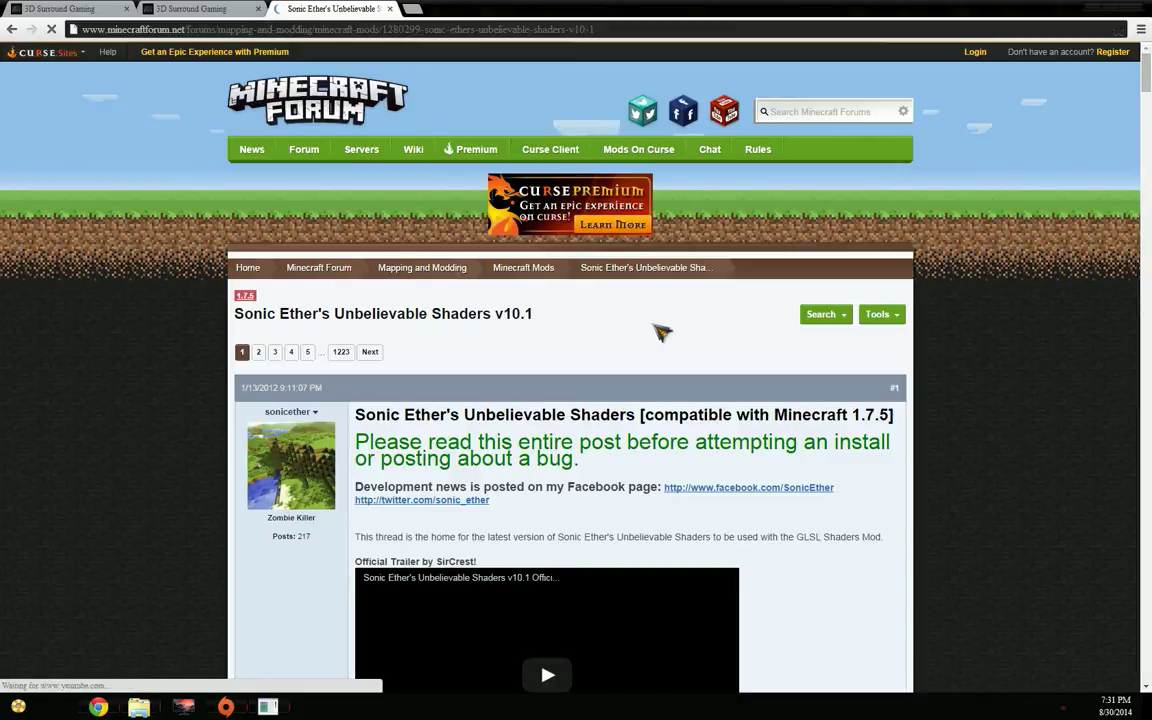
scroll(660, 332, "down", 15)
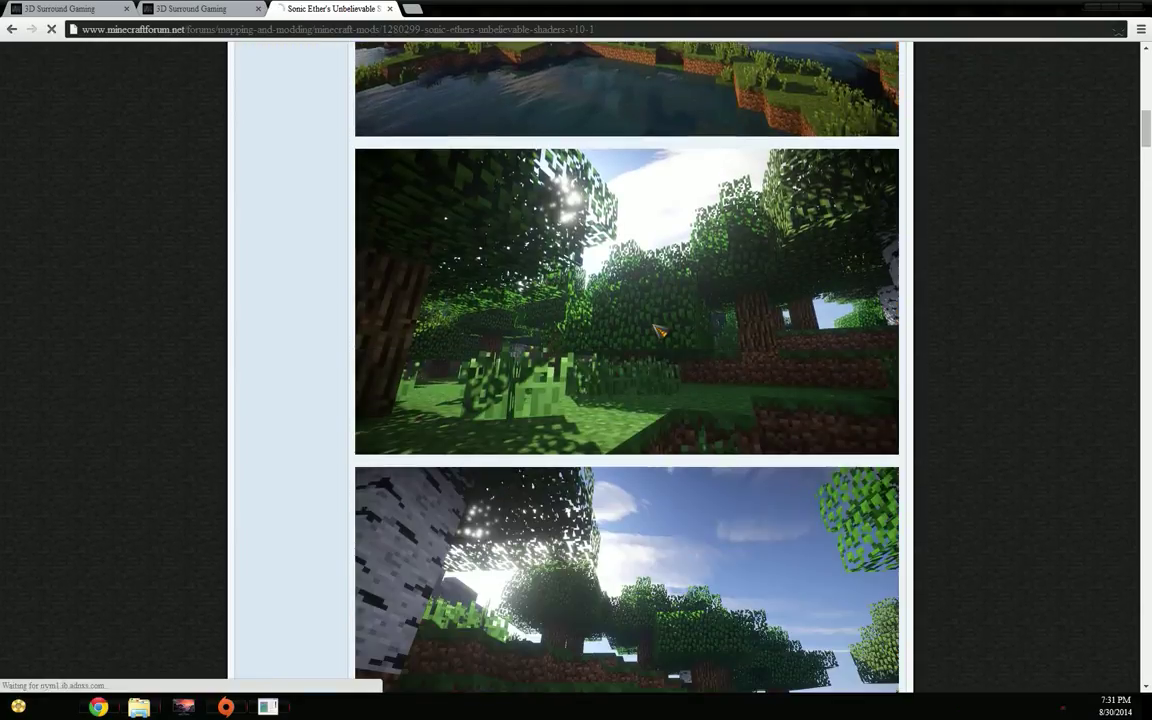
scroll(660, 332, "down", 15)
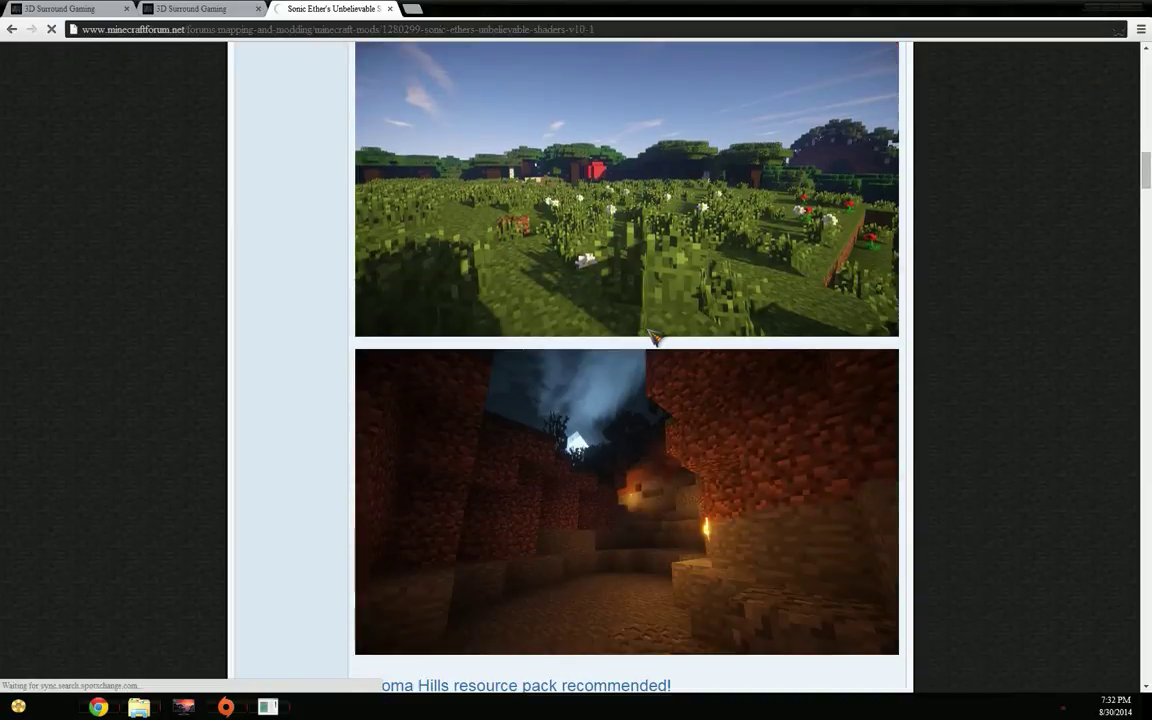
scroll(645, 341, "down", 5)
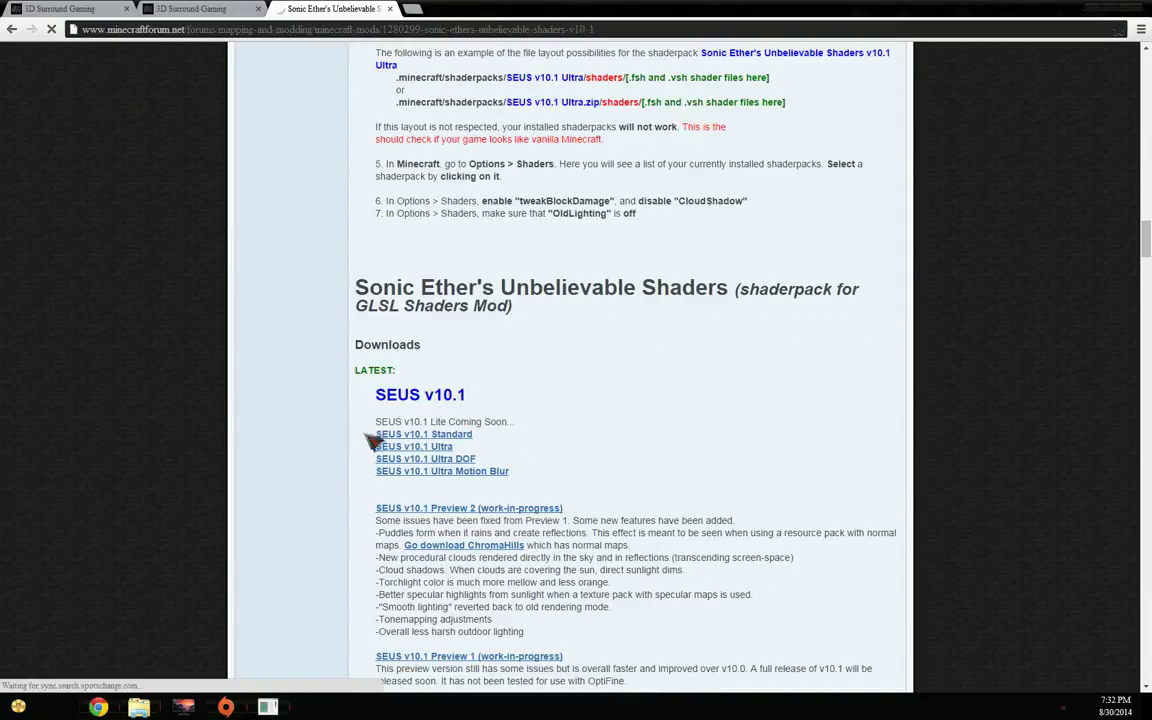
left_click(1096, 10)
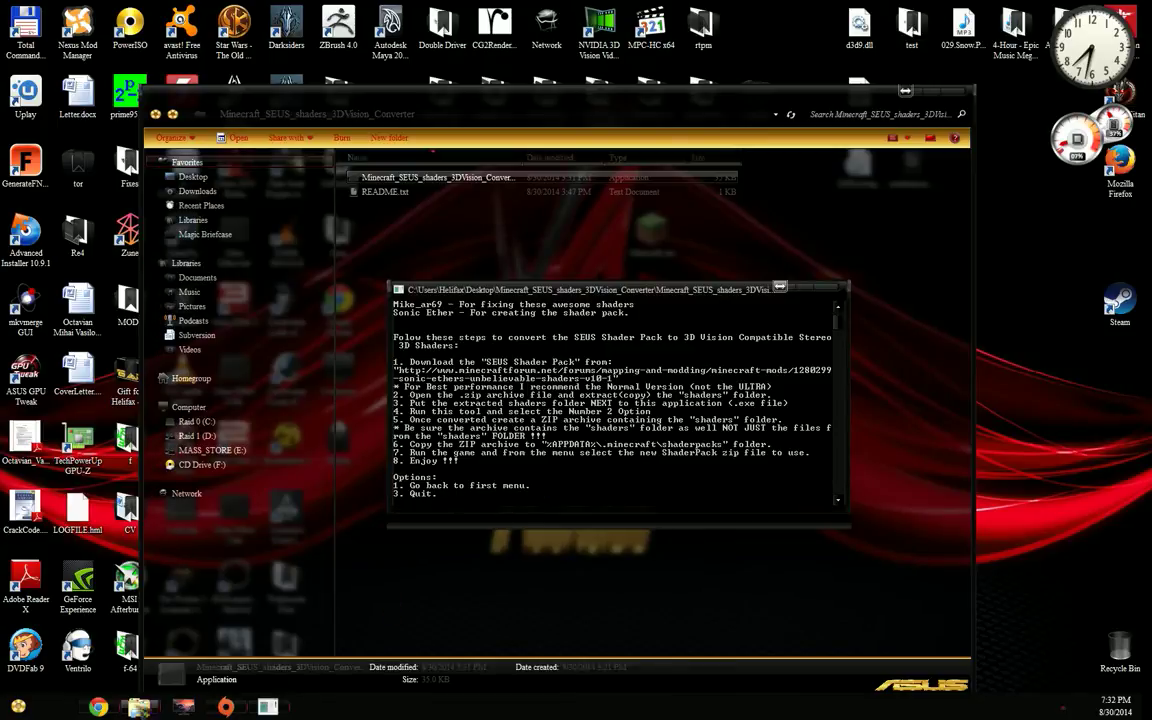
Download SEUS v10.1 Standard from the forum link past the adf.ly ad and EULA, then open the zip.
left_click(98, 707)
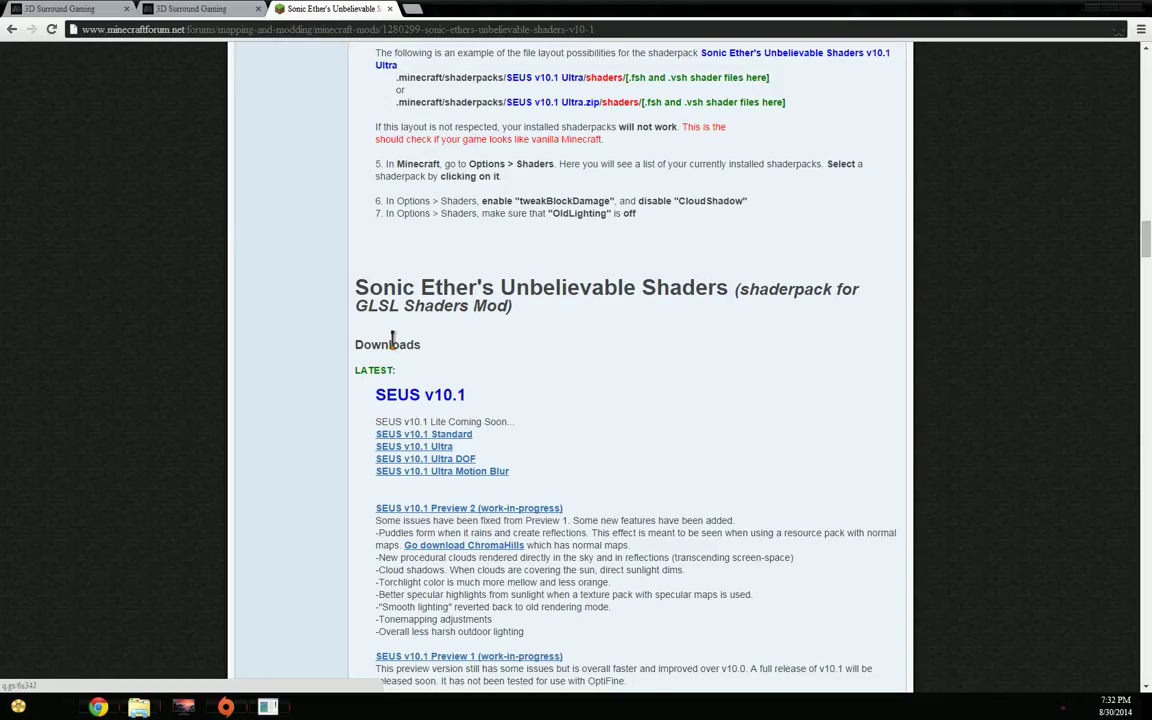
left_click(450, 436)
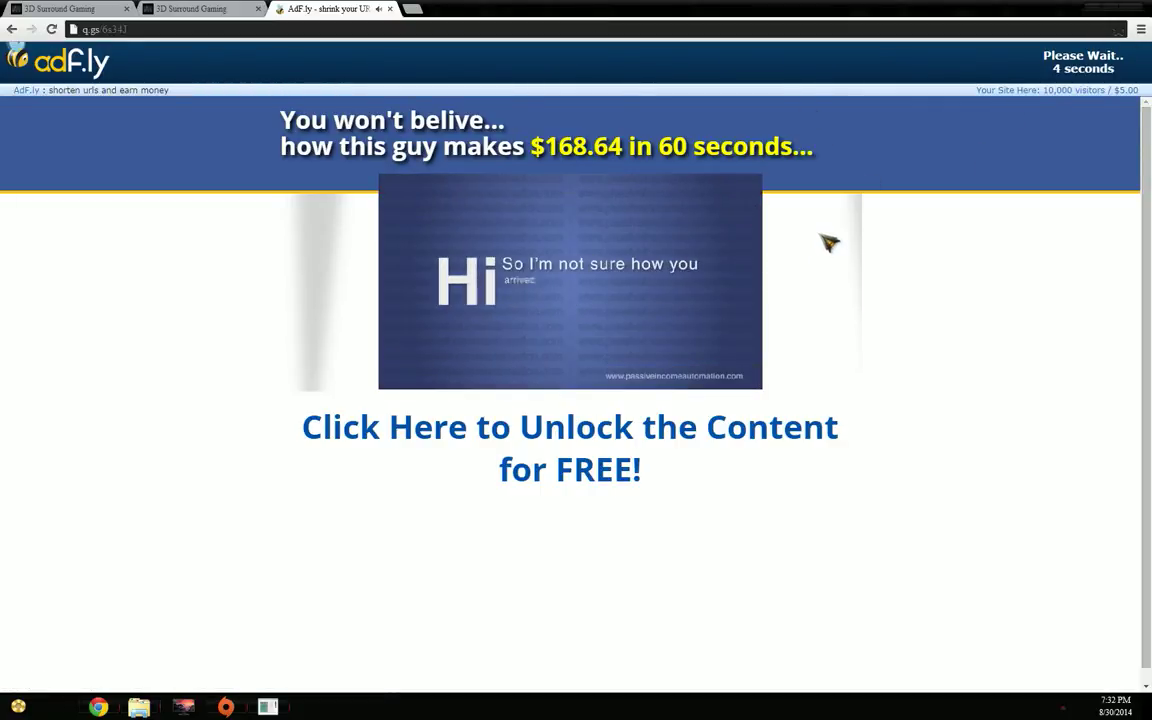
left_click(398, 380)
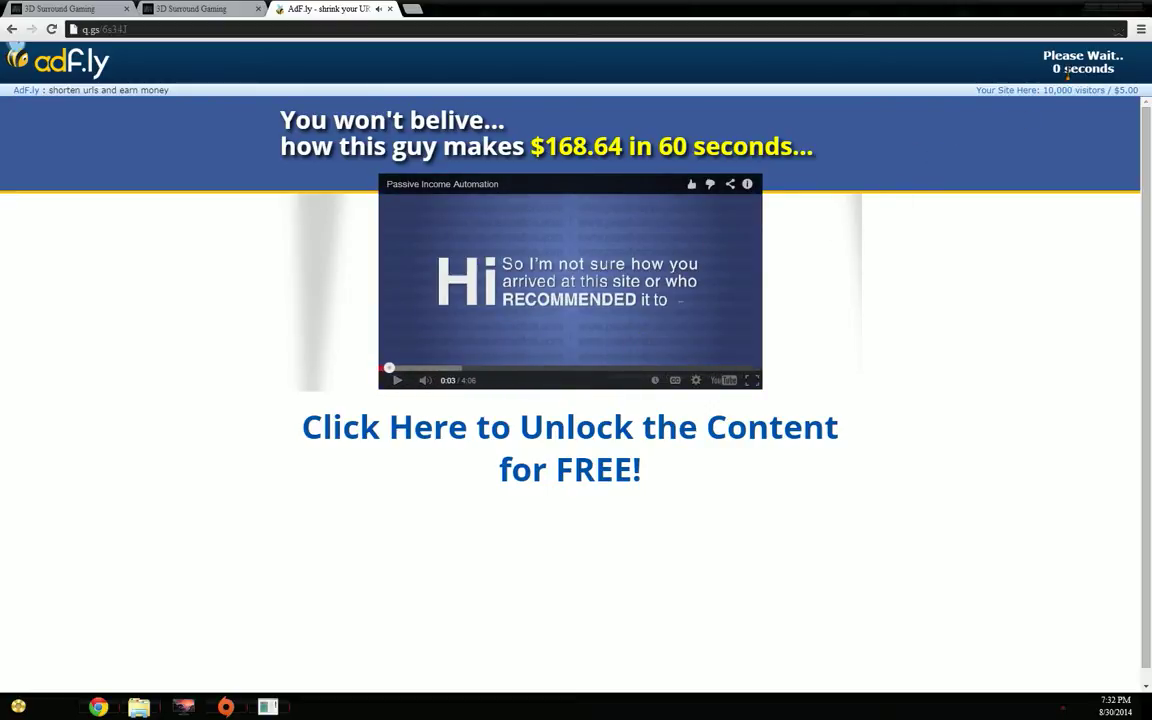
left_click(1085, 62)
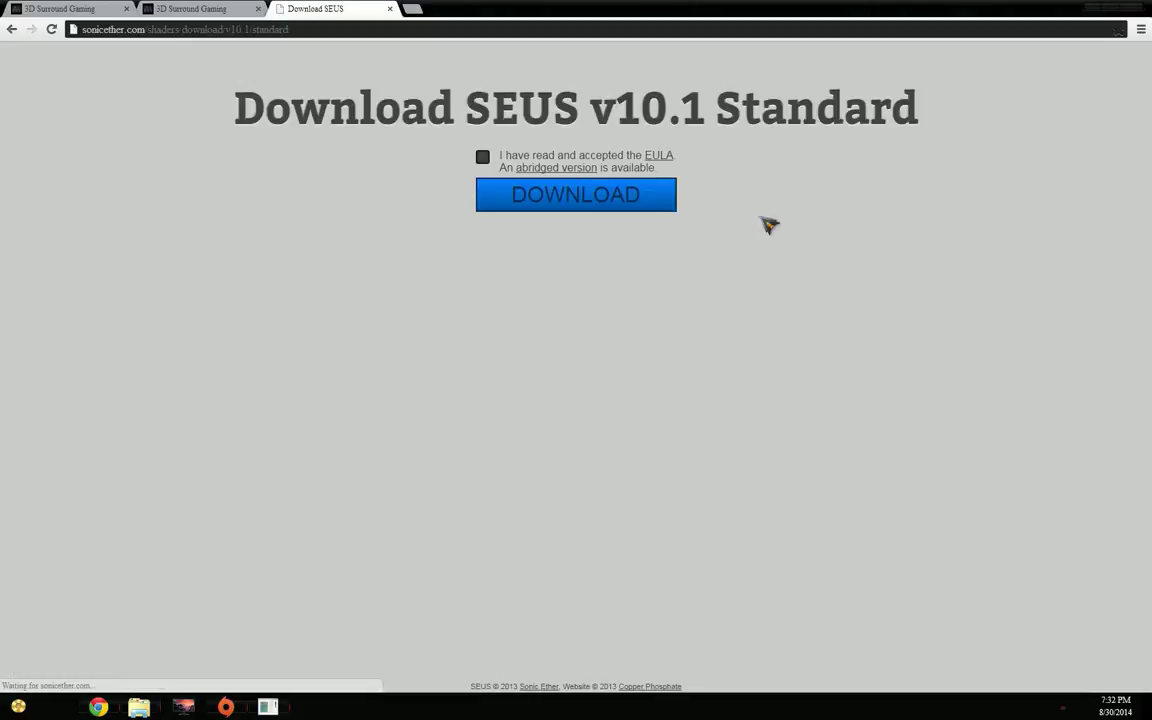
left_click(483, 157)
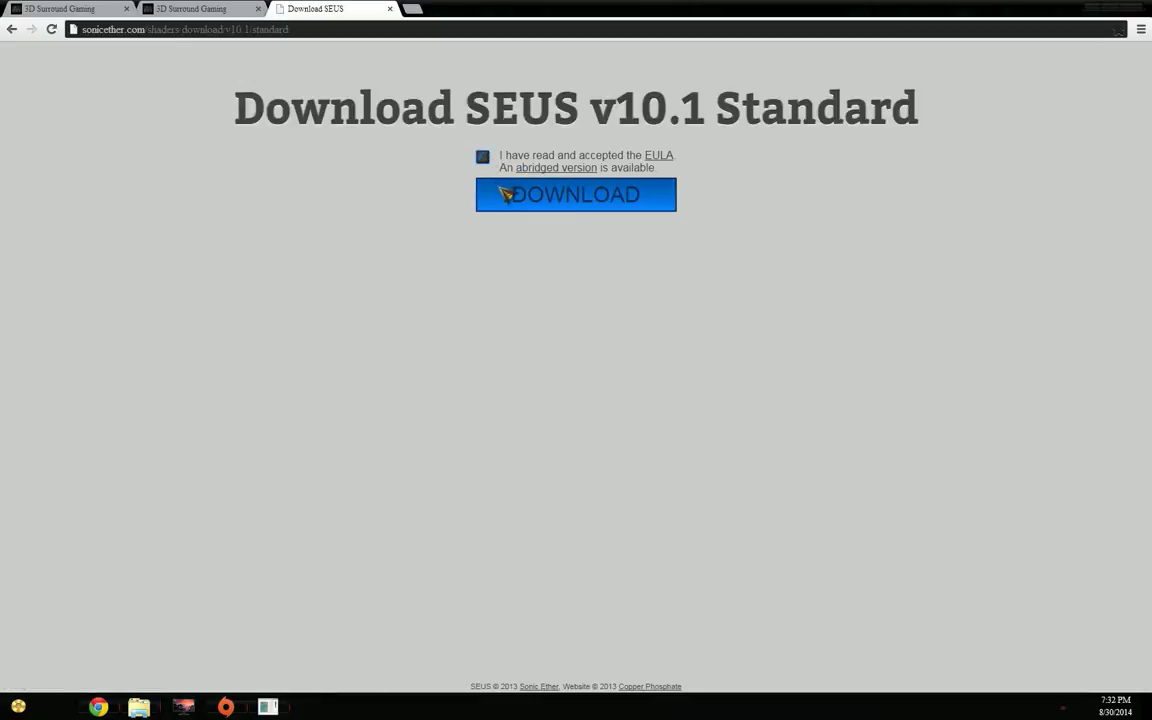
left_click(506, 194)
left_click(60, 677)
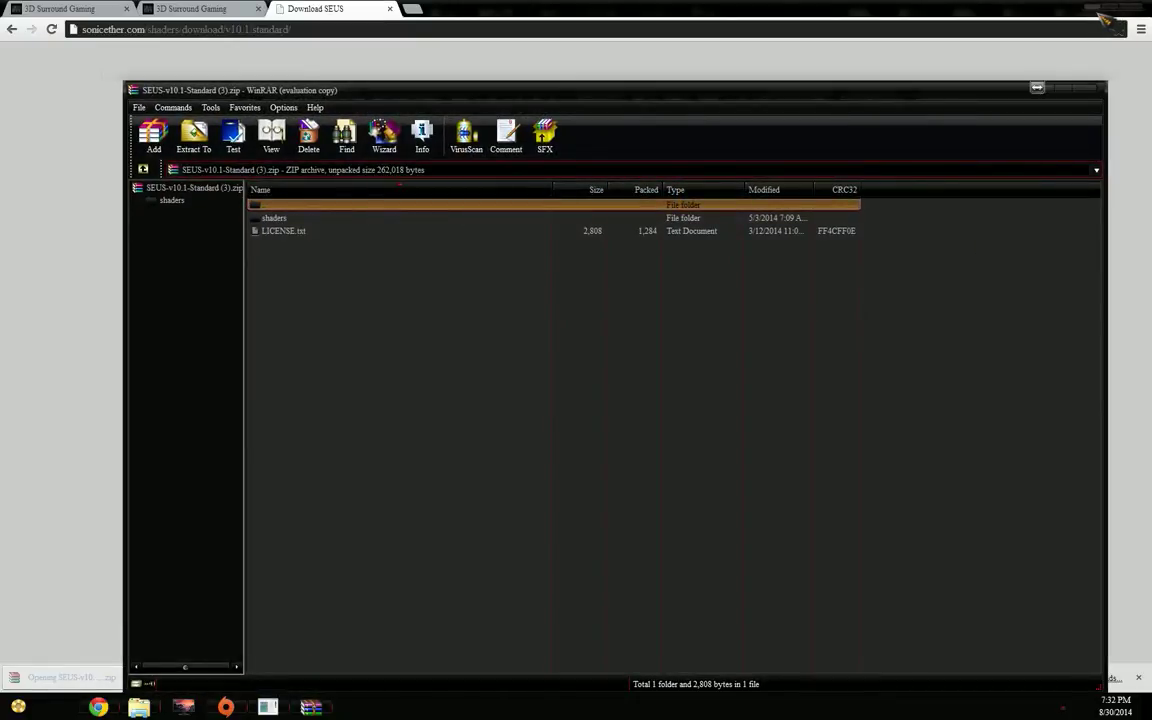
Drag the archive's shaders folder into Minecraft_SEUS_shaders_3DVision_Converter and launch the converter.
left_click(992, 12)
left_click(688, 396)
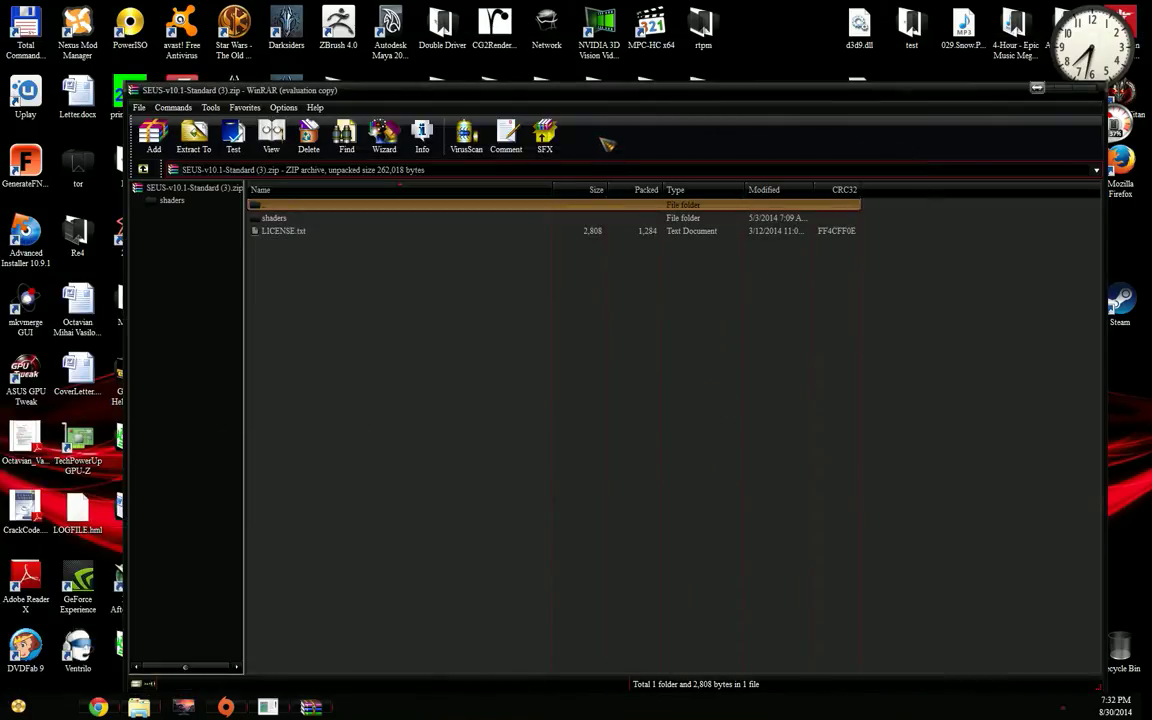
left_click_drag(383, 90, 843, 107)
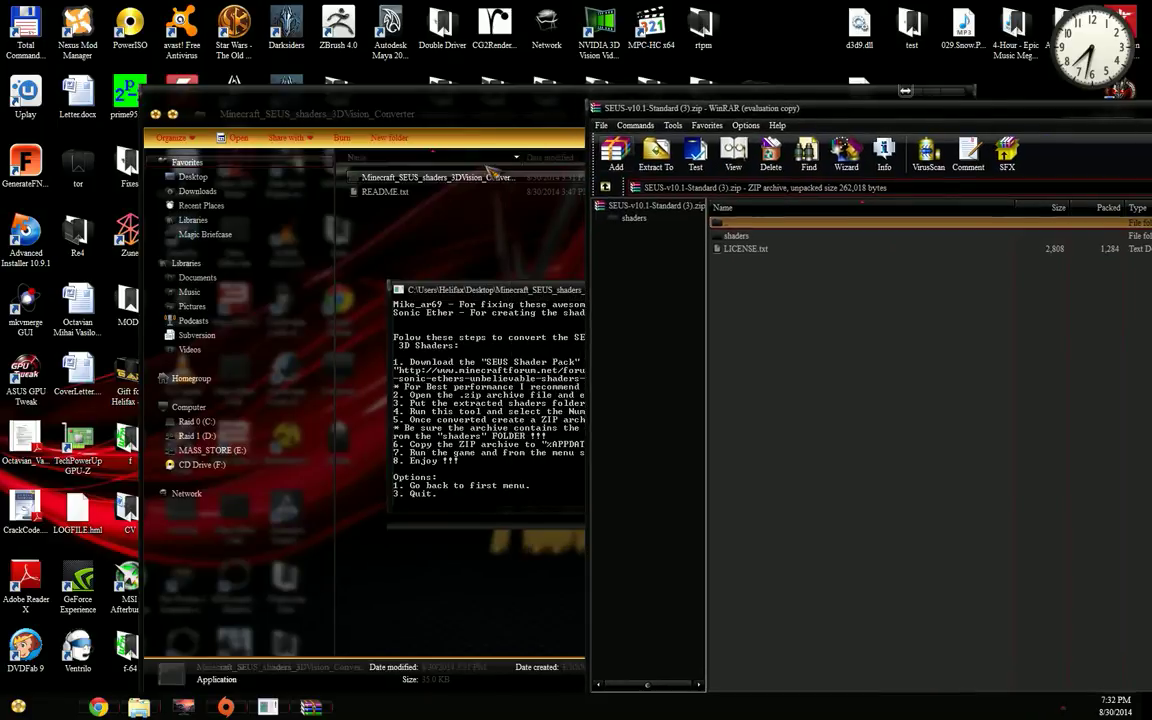
left_click(752, 238)
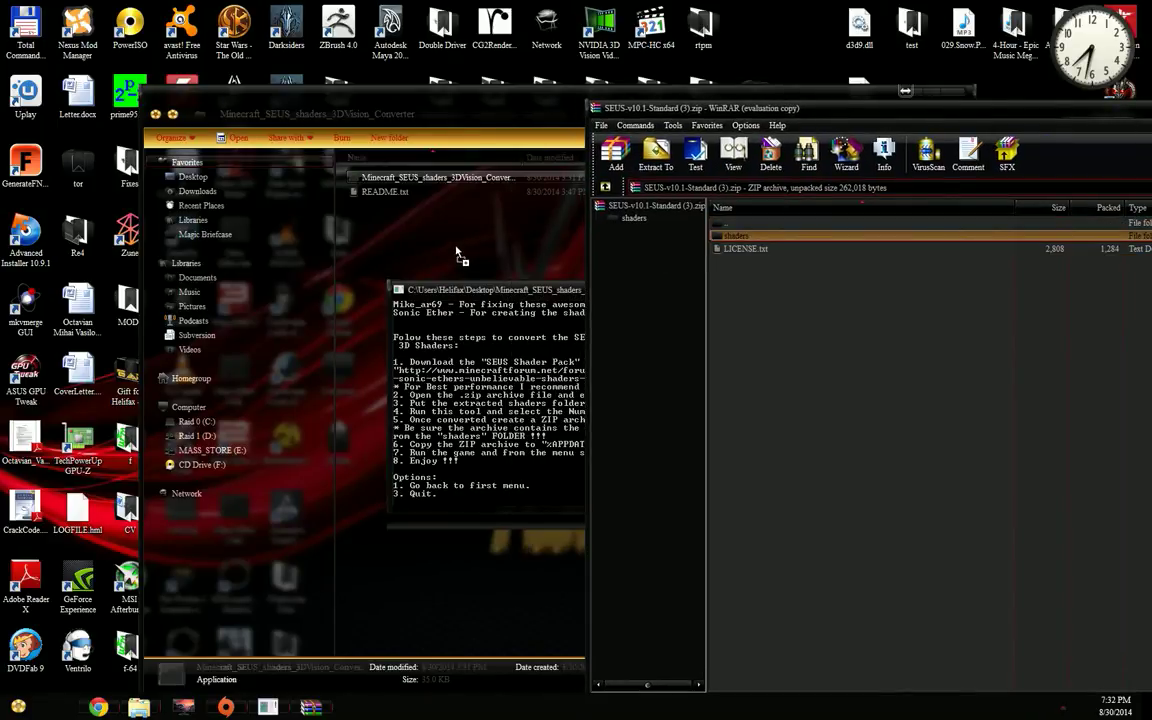
left_click_drag(459, 257, 462, 253)
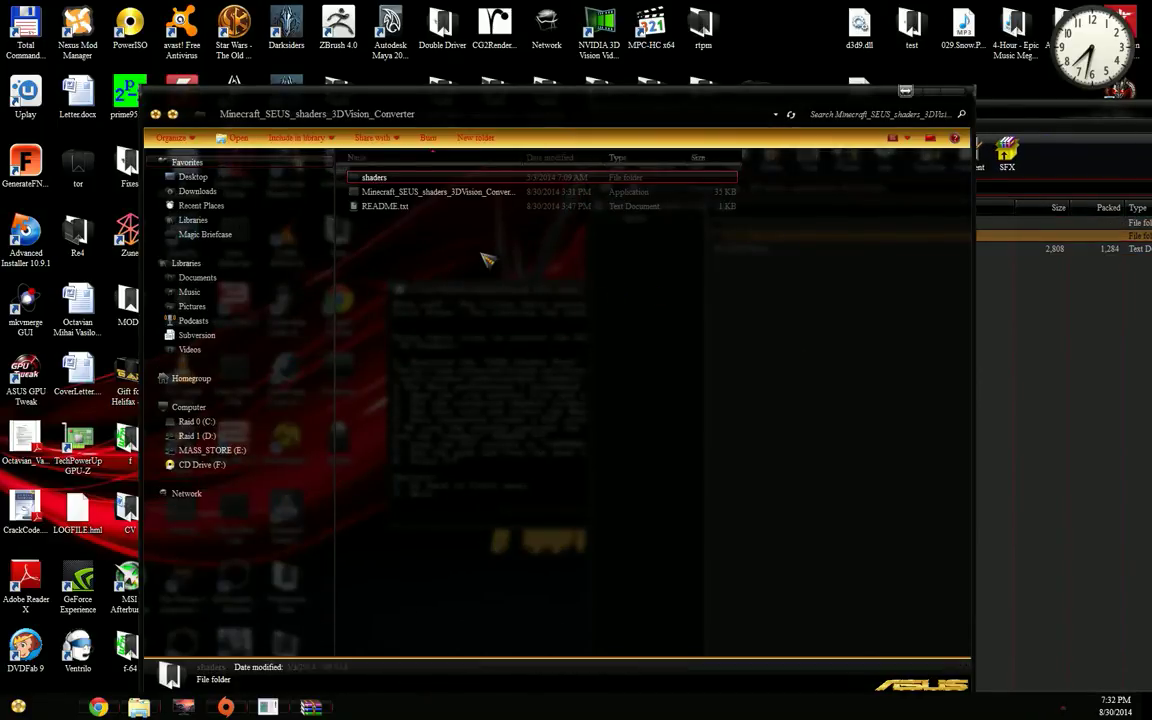
double_click(437, 193)
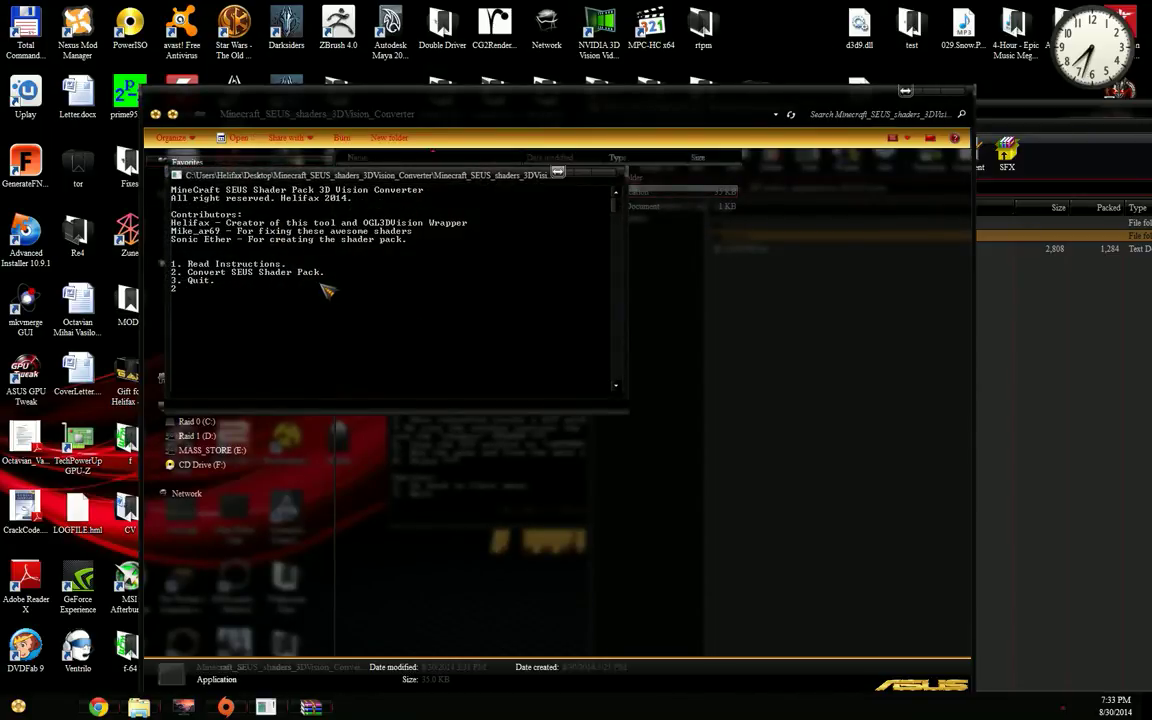
Choose option 2, Convert SEUS Shader Pack, and run the Stereo 3D conversion.
type("2")
key("Return")
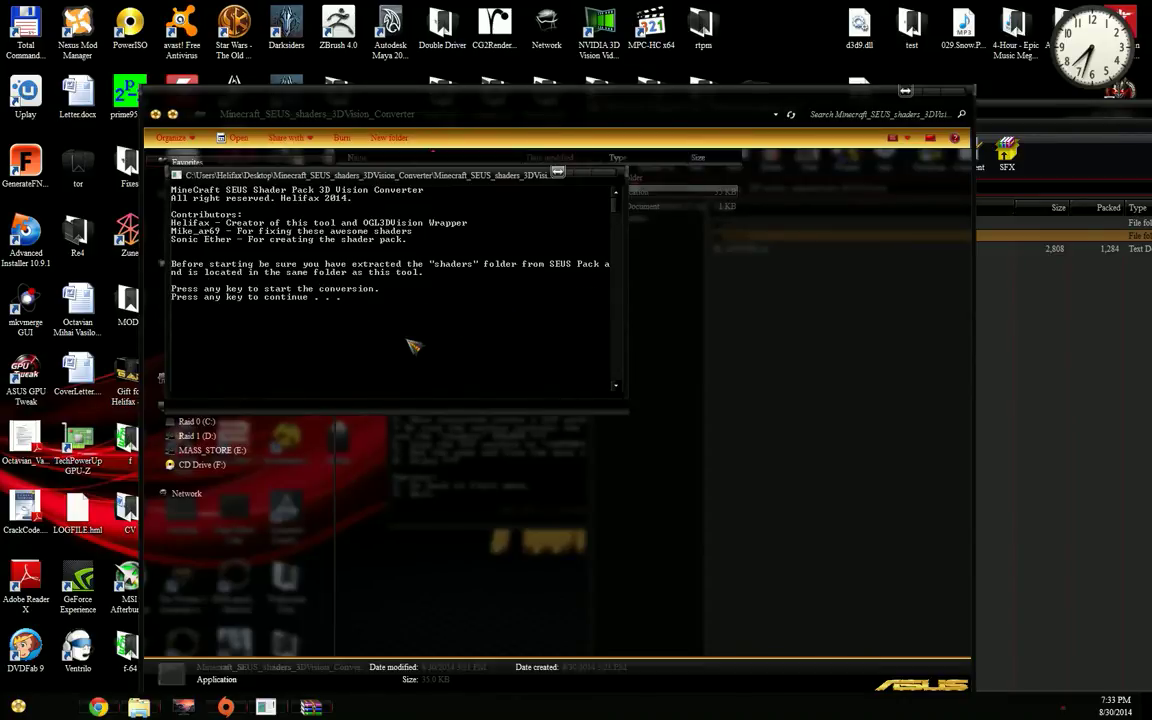
key("Return")
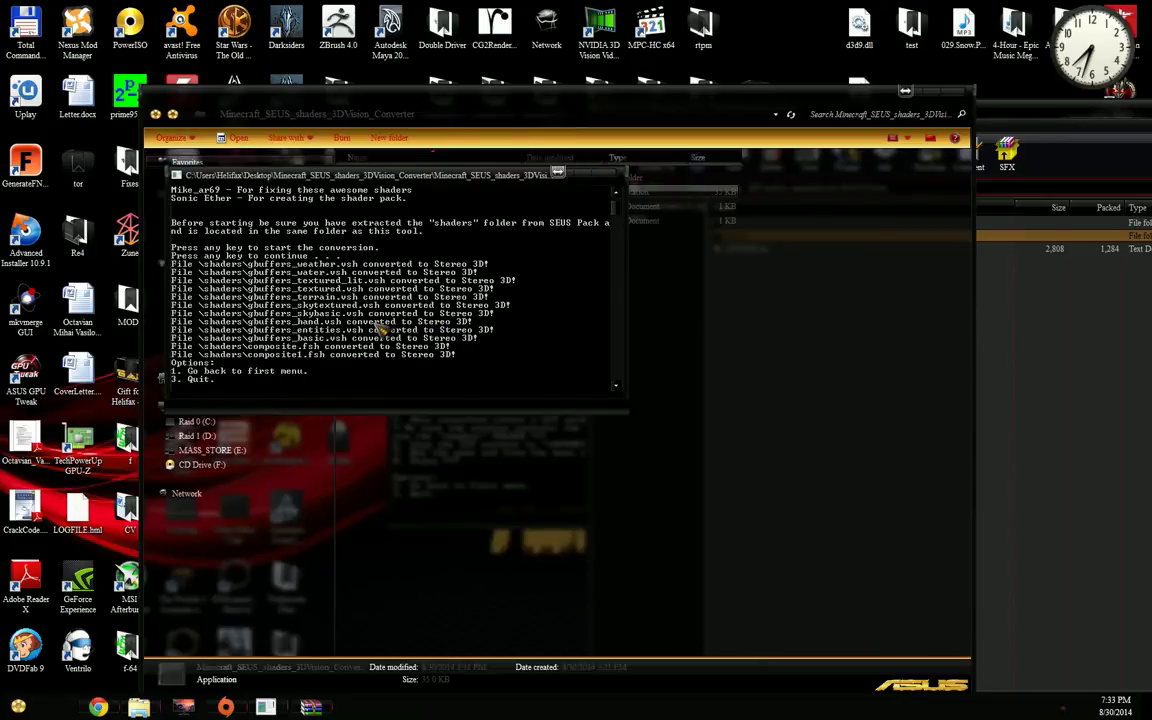
Quit the converter and check the converted files inside the shaders folder.
key("Return")
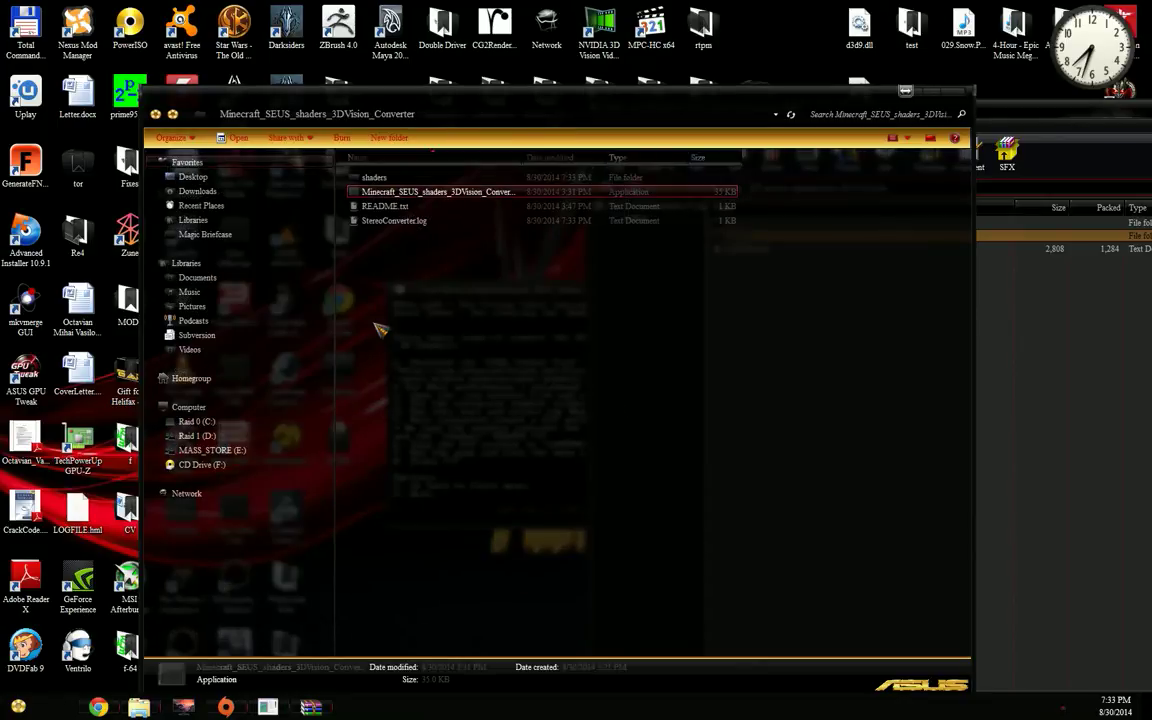
double_click(372, 178)
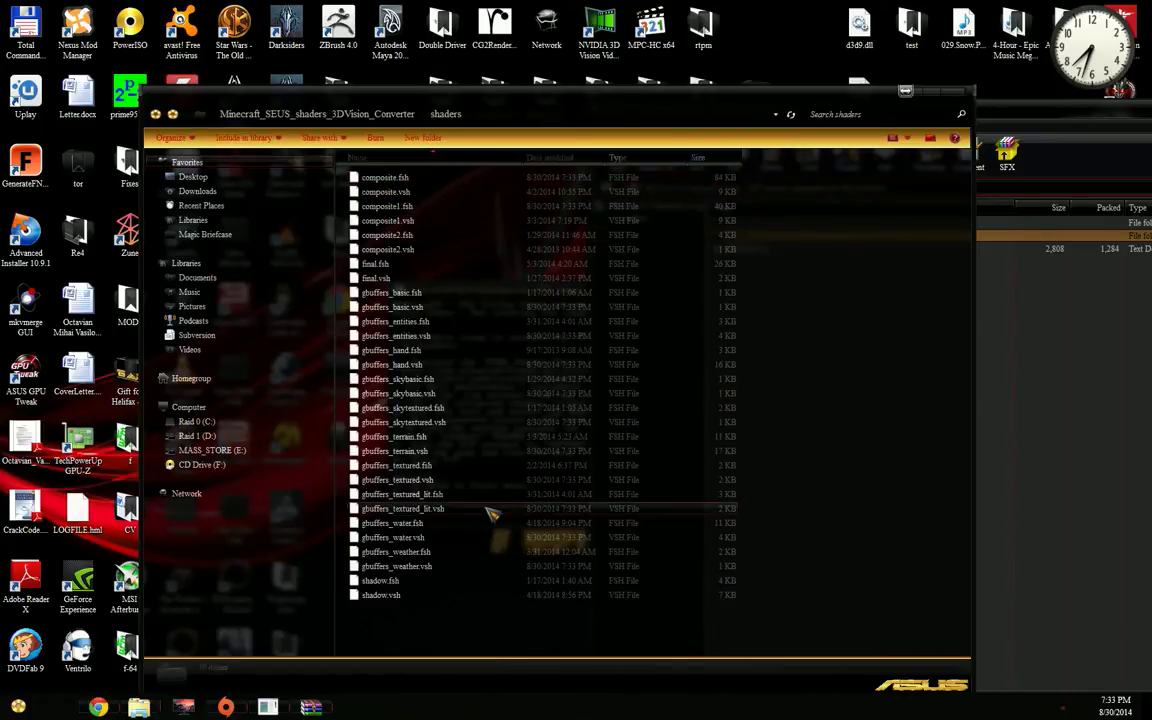
key("BackSpace")
Drag the converted shaders folder into the SEUS Standard zip in WinRAR, replacing the original.
left_click(1039, 414)
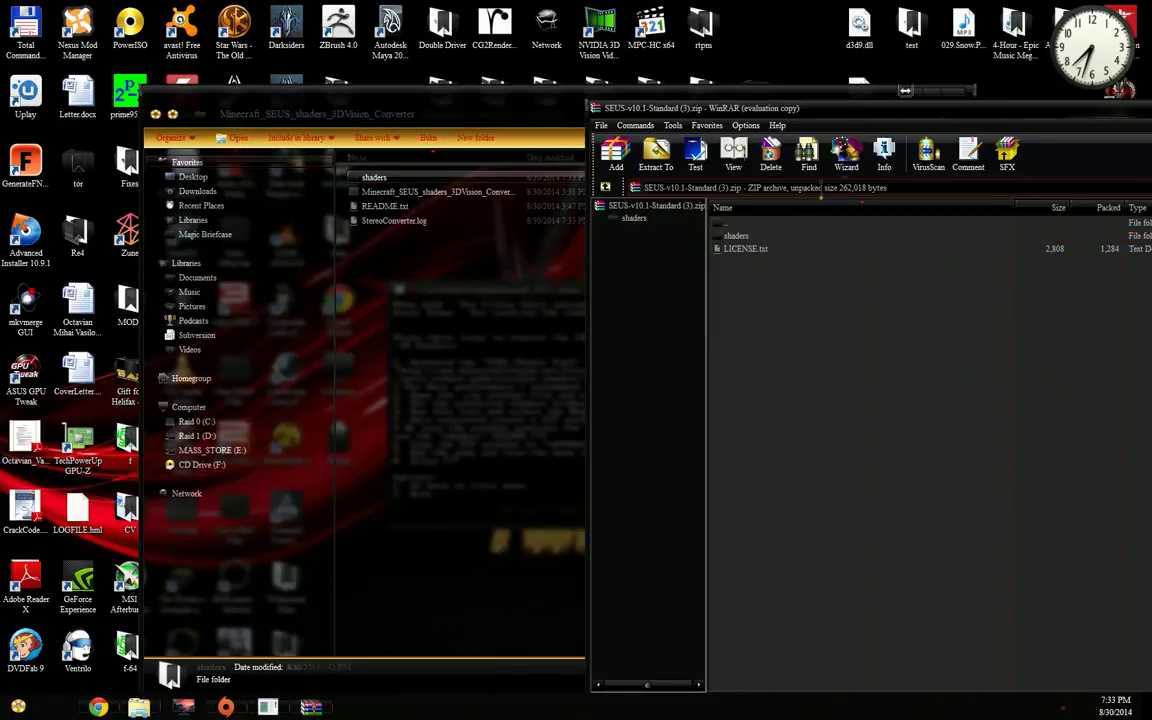
left_click_drag(636, 108, 911, 108)
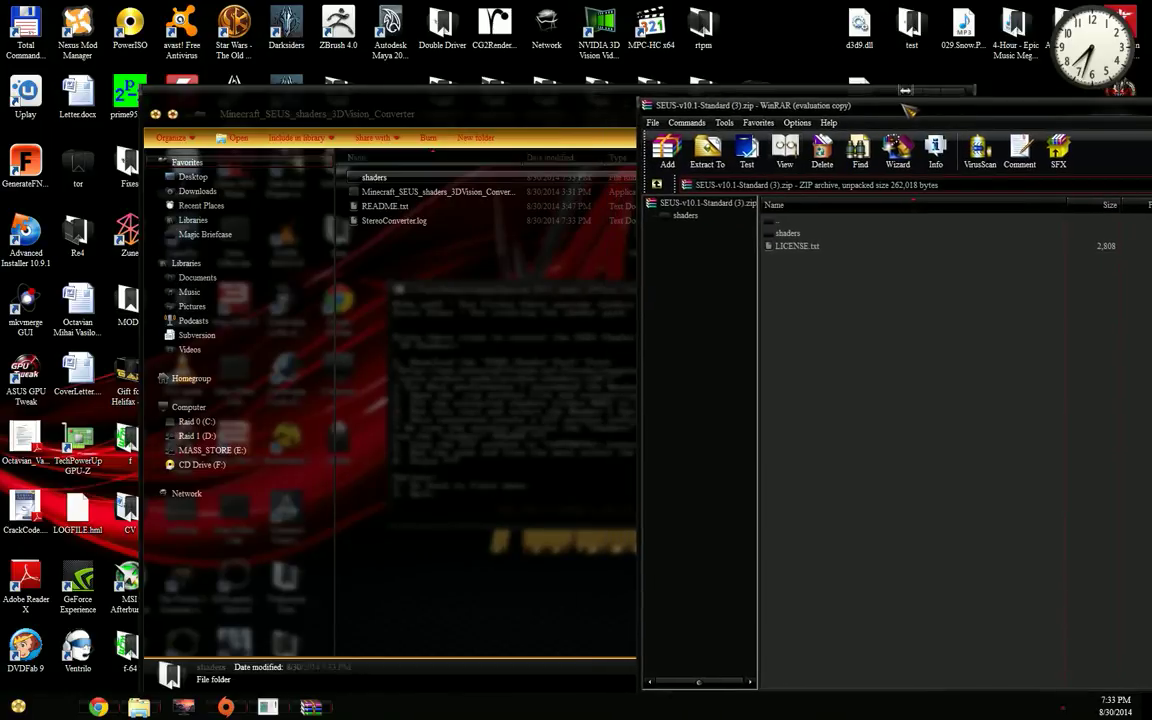
left_click_drag(377, 184, 812, 340)
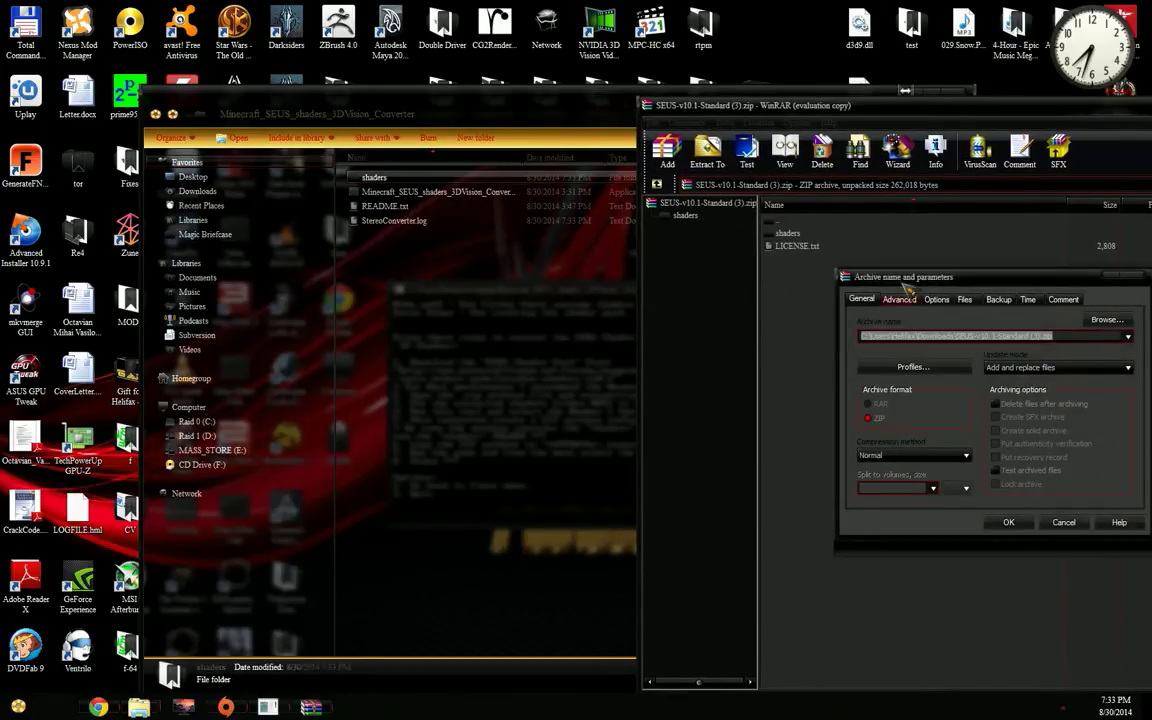
left_click(1007, 525)
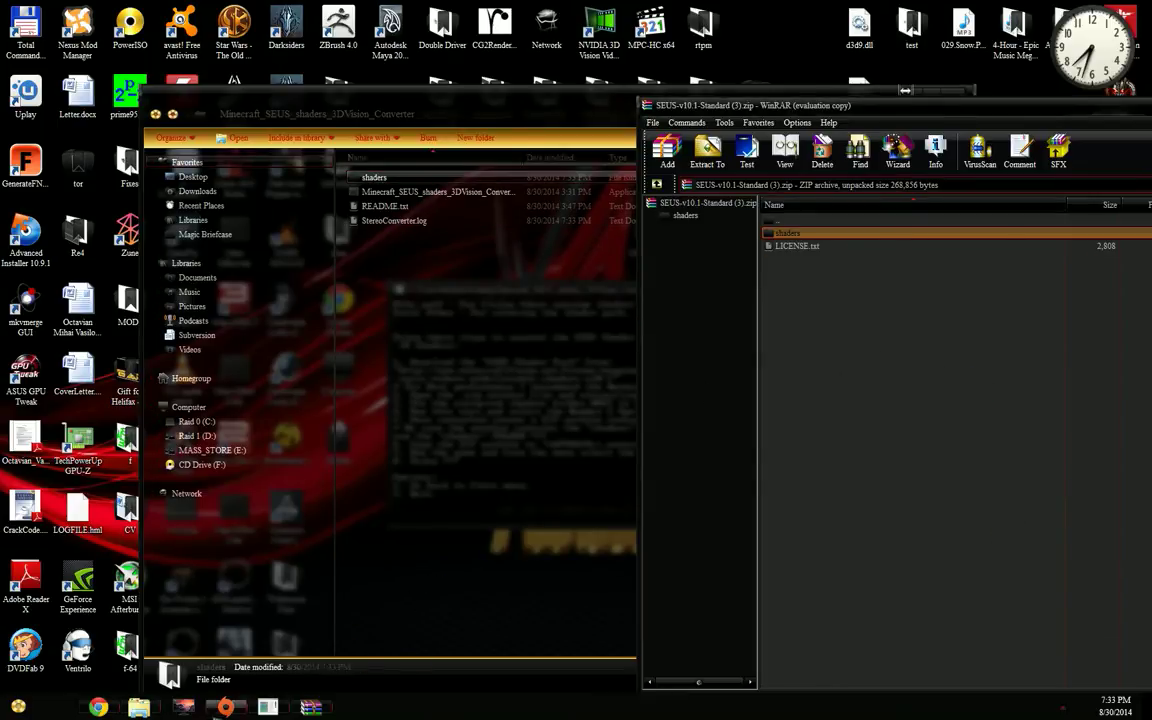
left_click(827, 400)
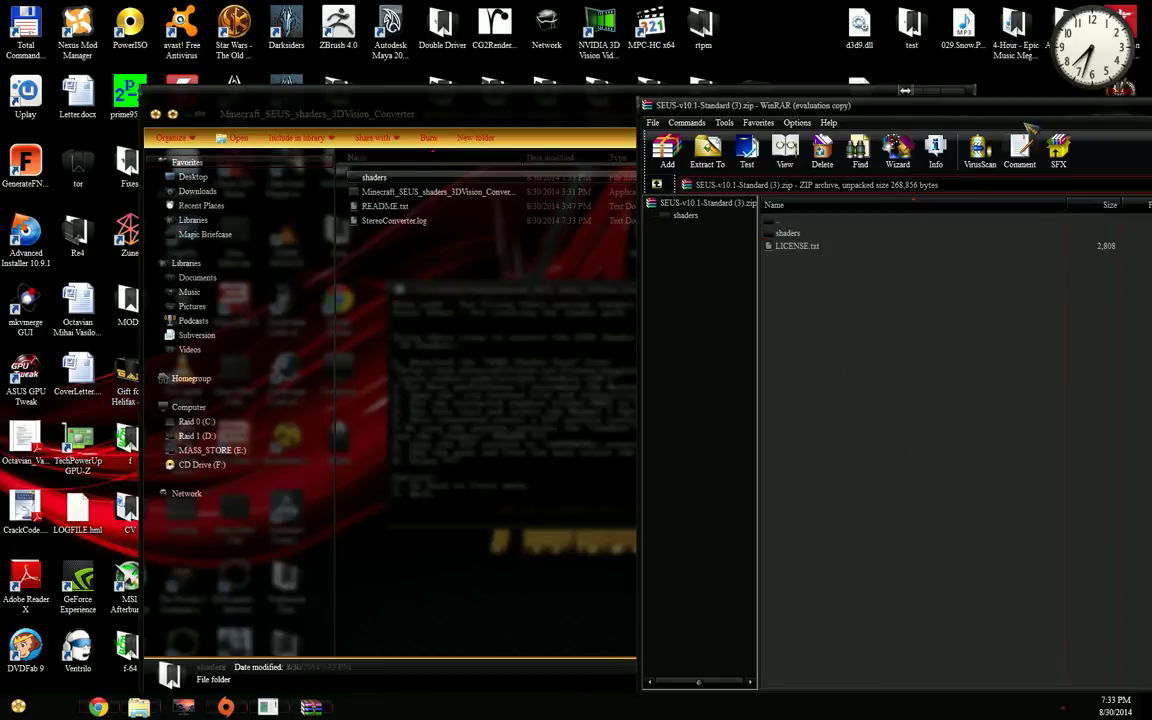
left_click_drag(918, 105, 722, 110)
left_click(350, 115)
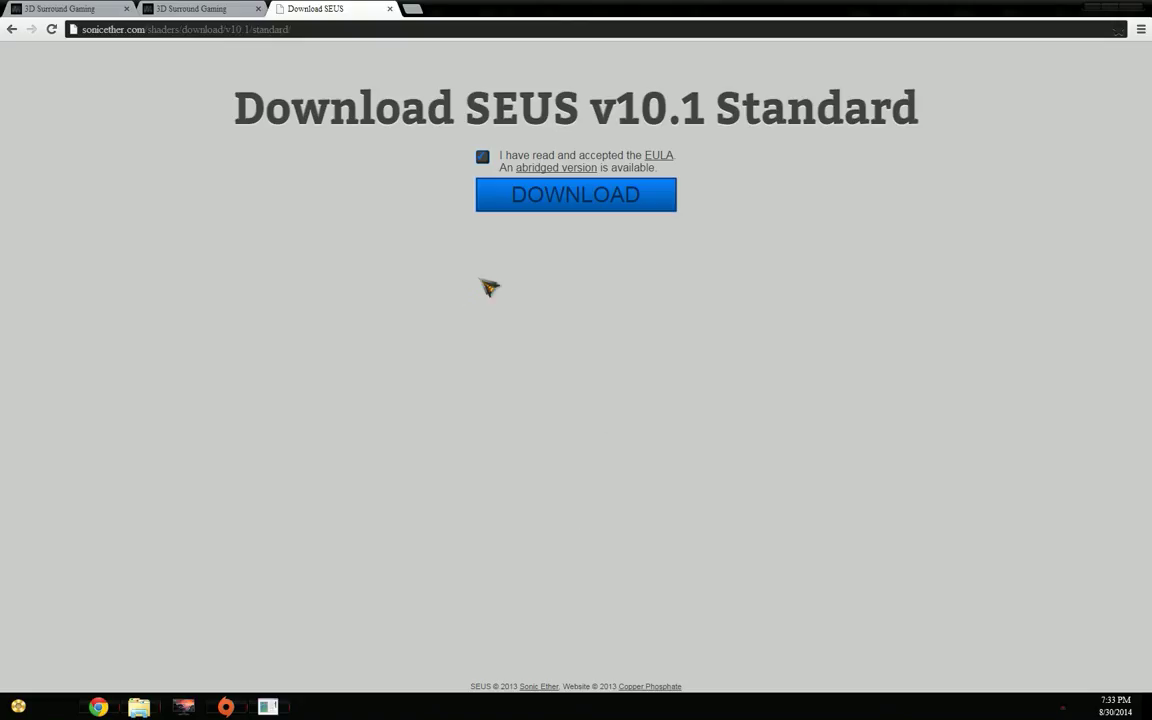
Locate the downloaded SEUS-v10.1-Standard zip in Explorer from Chrome's downloads and copy it.
key("ctrl+j")
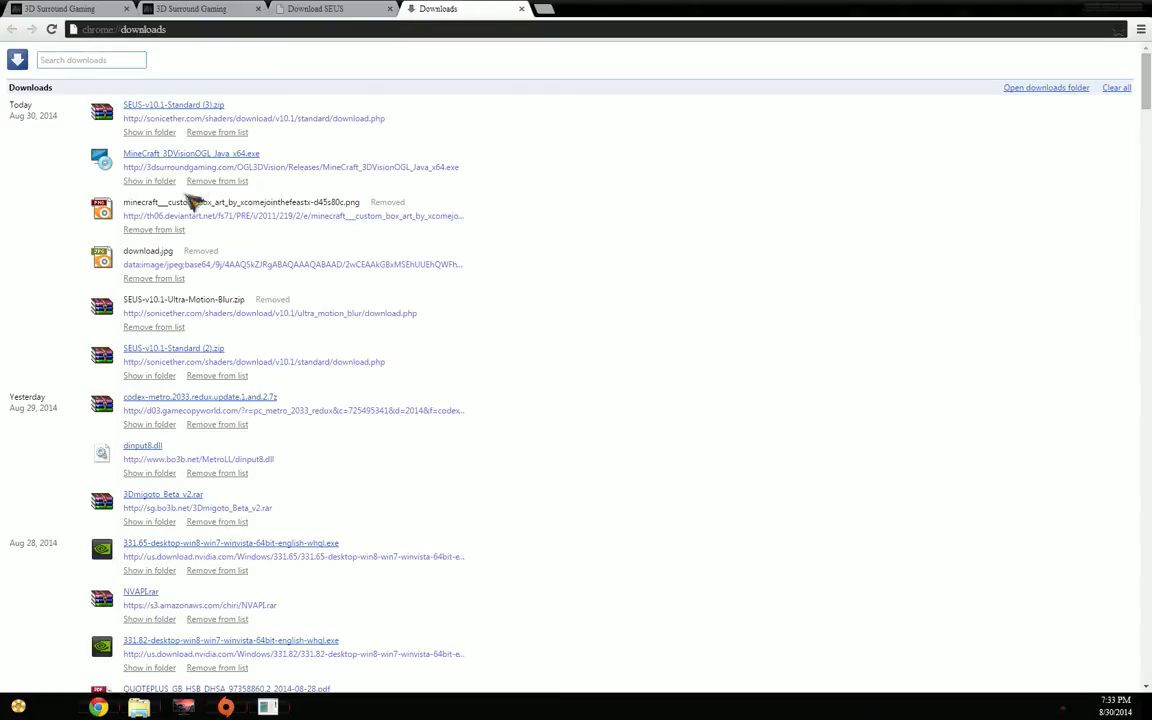
left_click(150, 133)
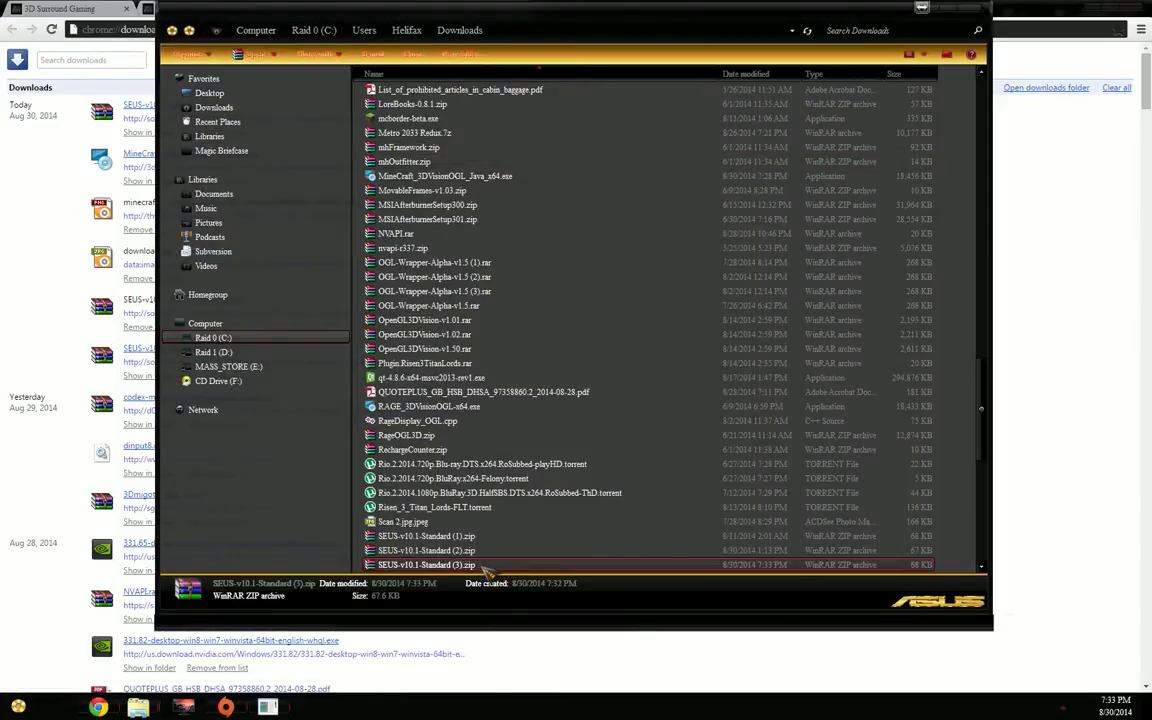
right_click(481, 564)
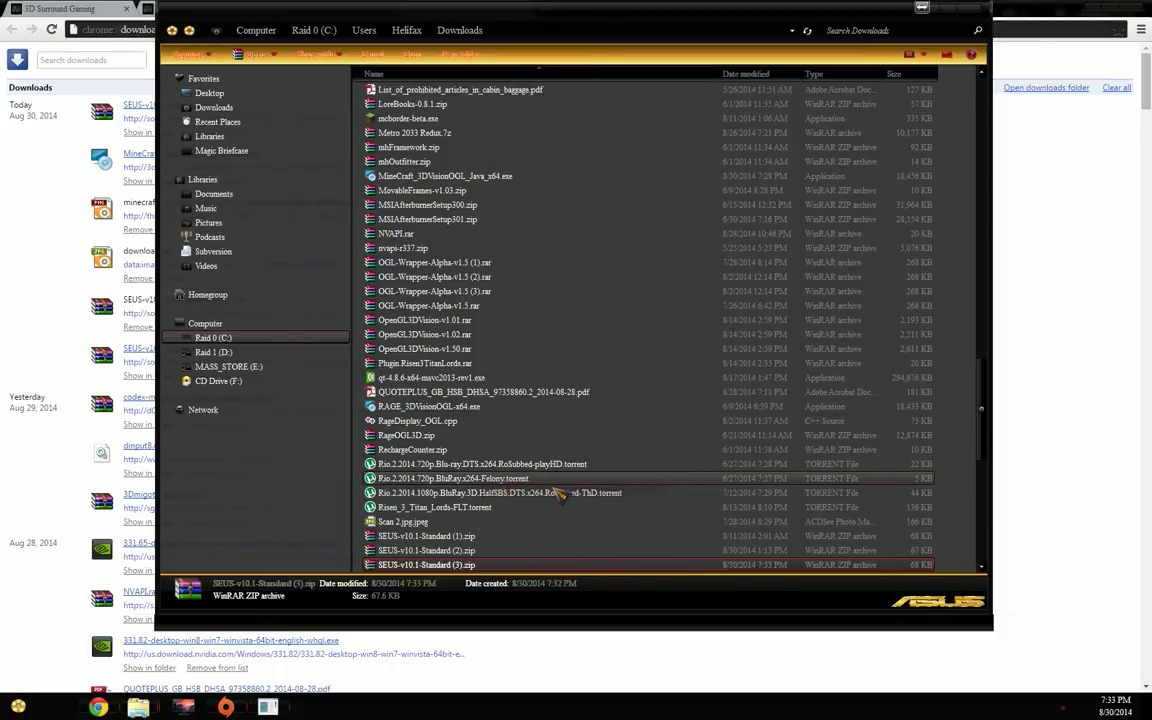
Open %appdata% via Run to place the zip in .minecraft\shaderpacks, then return to Chrome.
key("super+r")
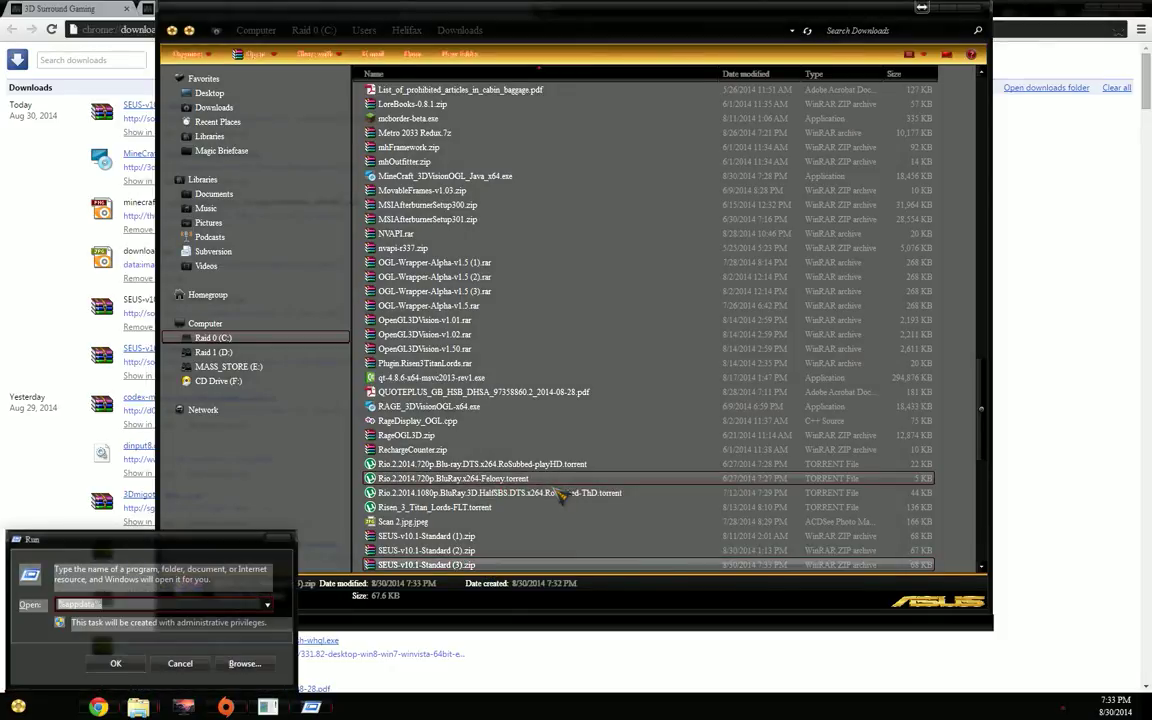
type("%appdata%")
key("Return")
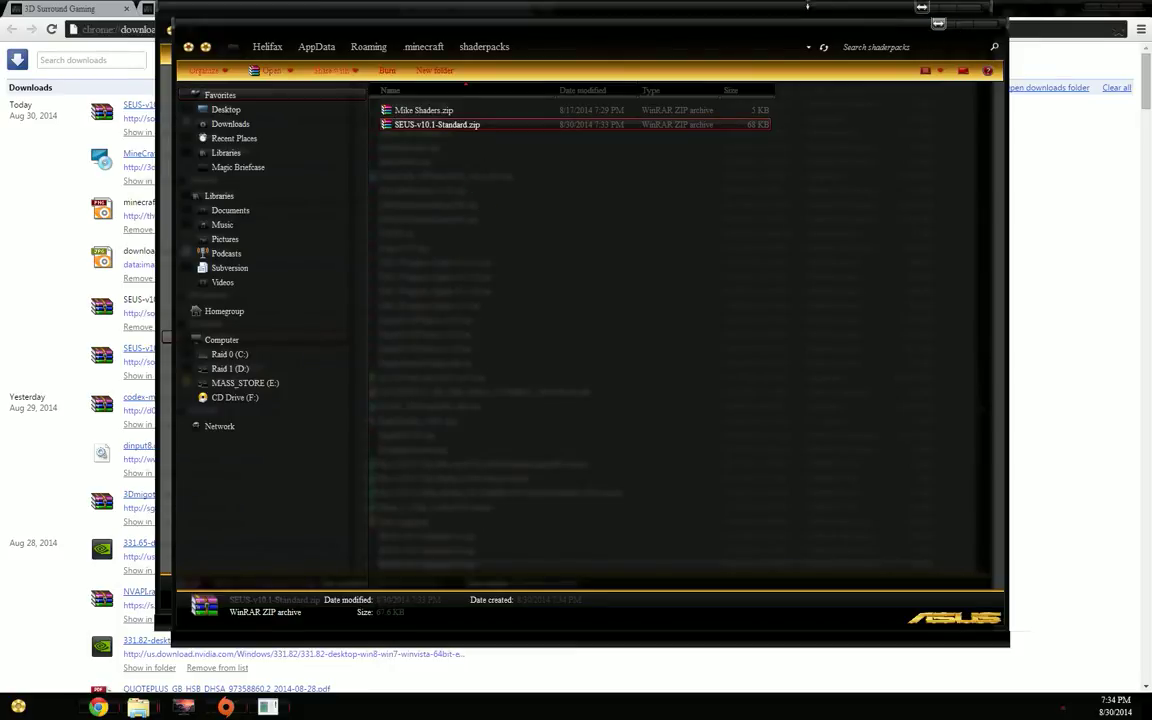
left_click(108, 10)
Navigate back from the ad page to the SEUS forum page.
left_click(440, 10)
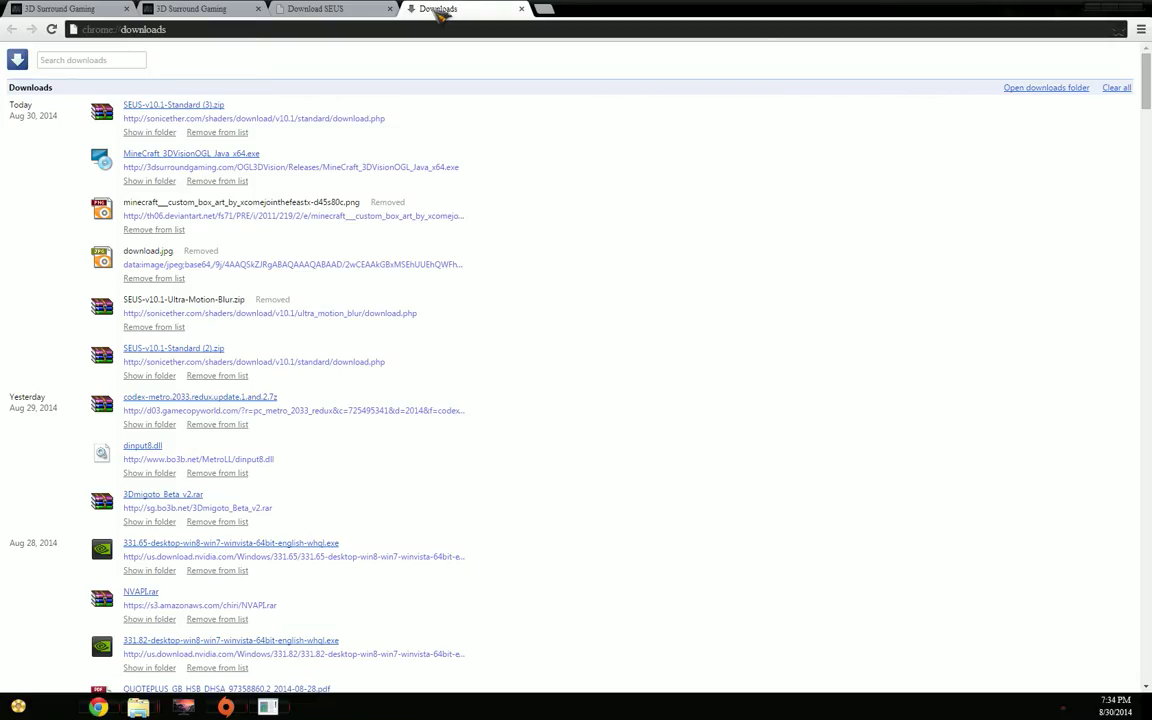
left_click(334, 10)
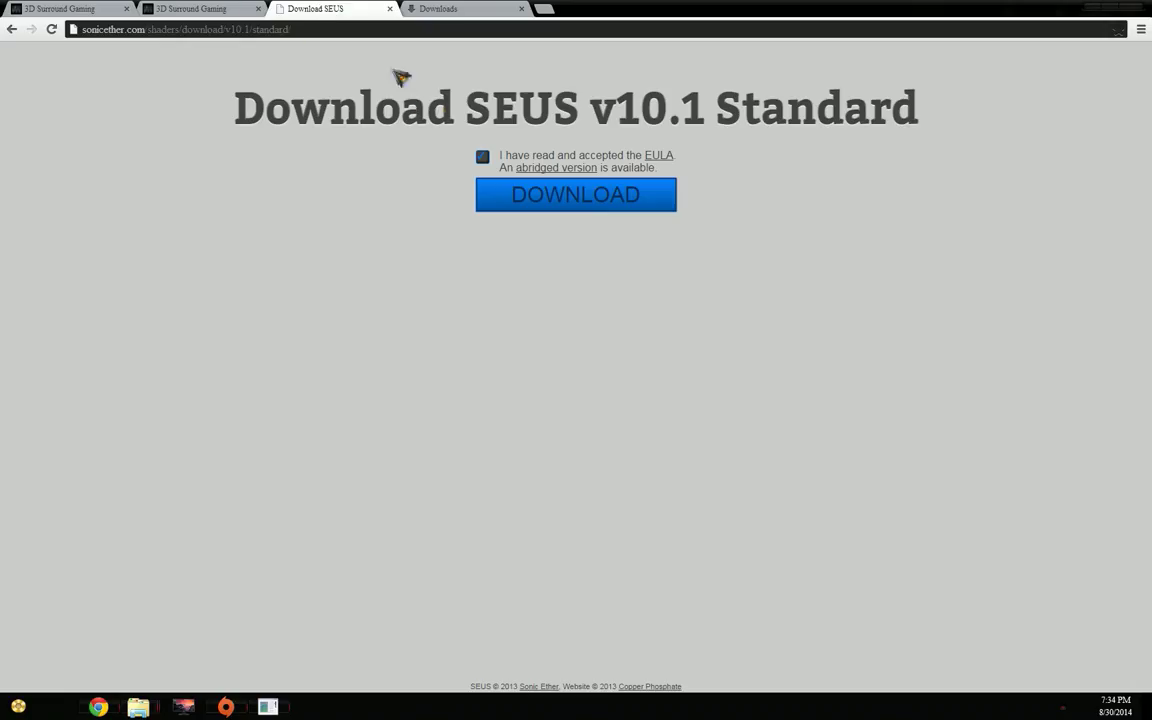
left_click(12, 30)
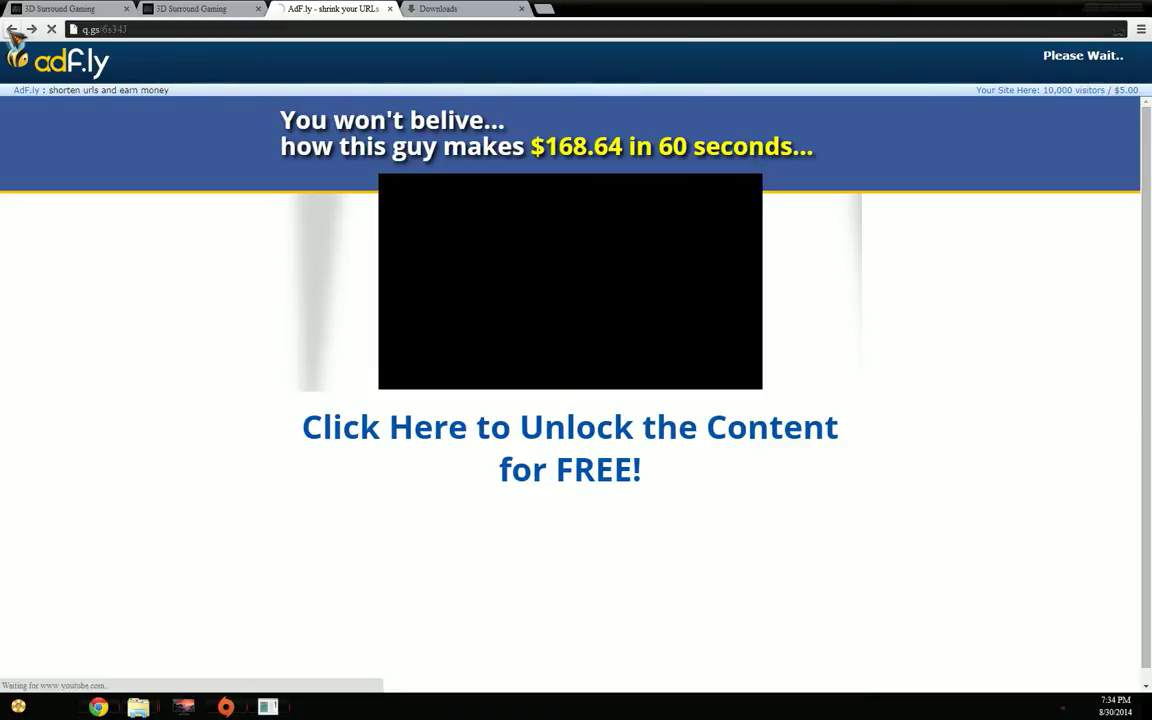
left_click(12, 30)
left_click(556, 164)
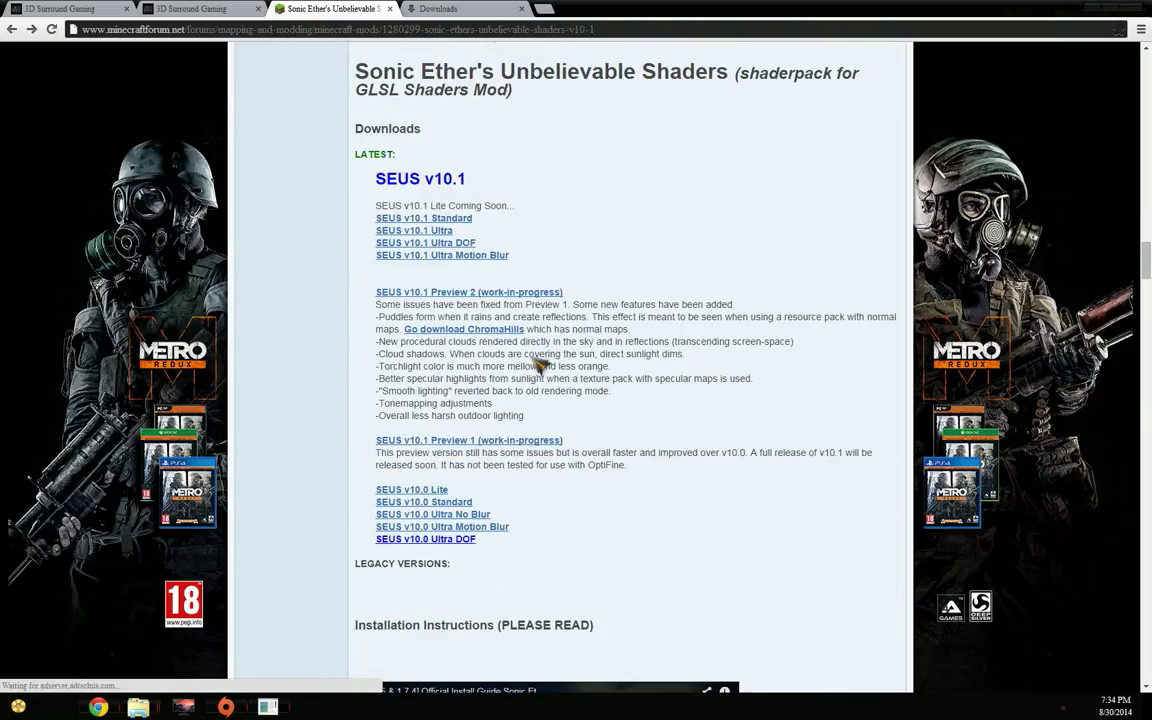
Follow the SEUS v10.1 Ultra DOF link past adf.ly and accept the EULA.
left_click(467, 246)
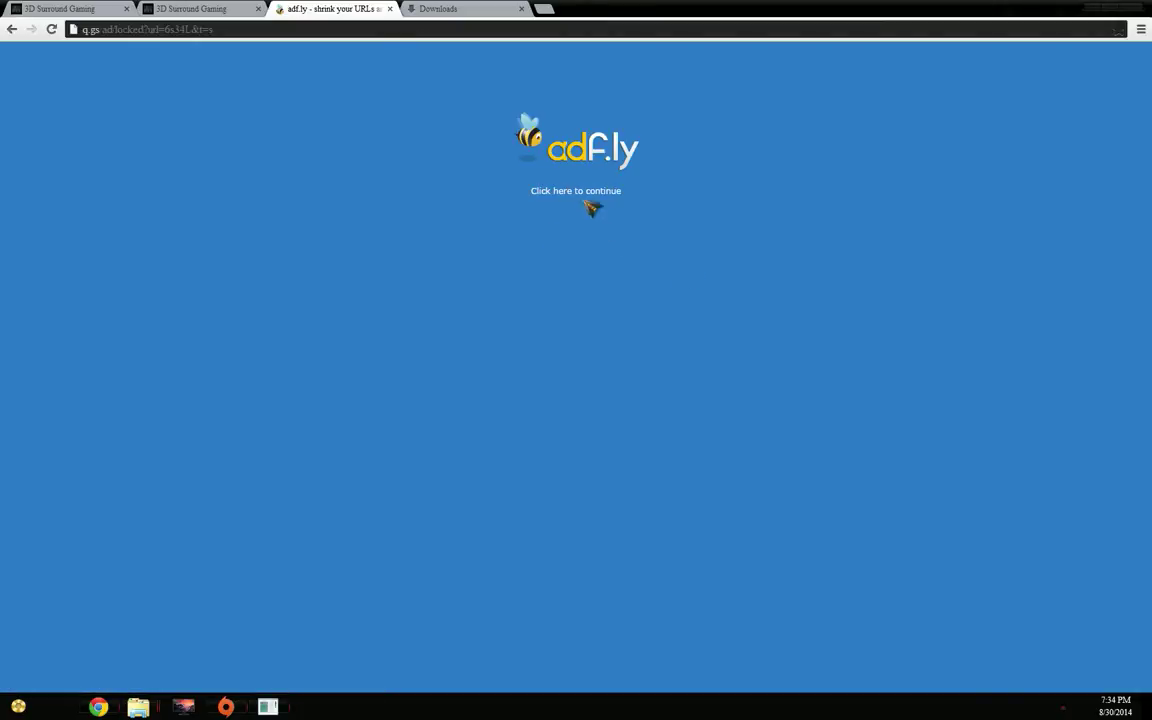
left_click(736, 250)
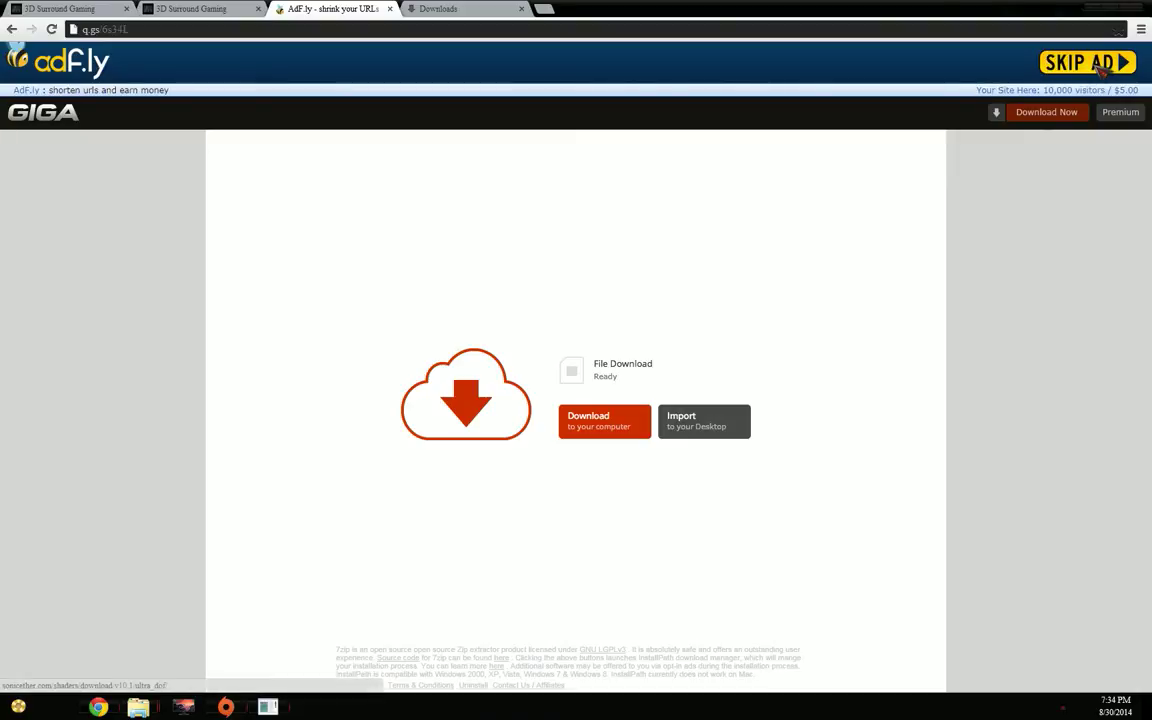
left_click(1103, 66)
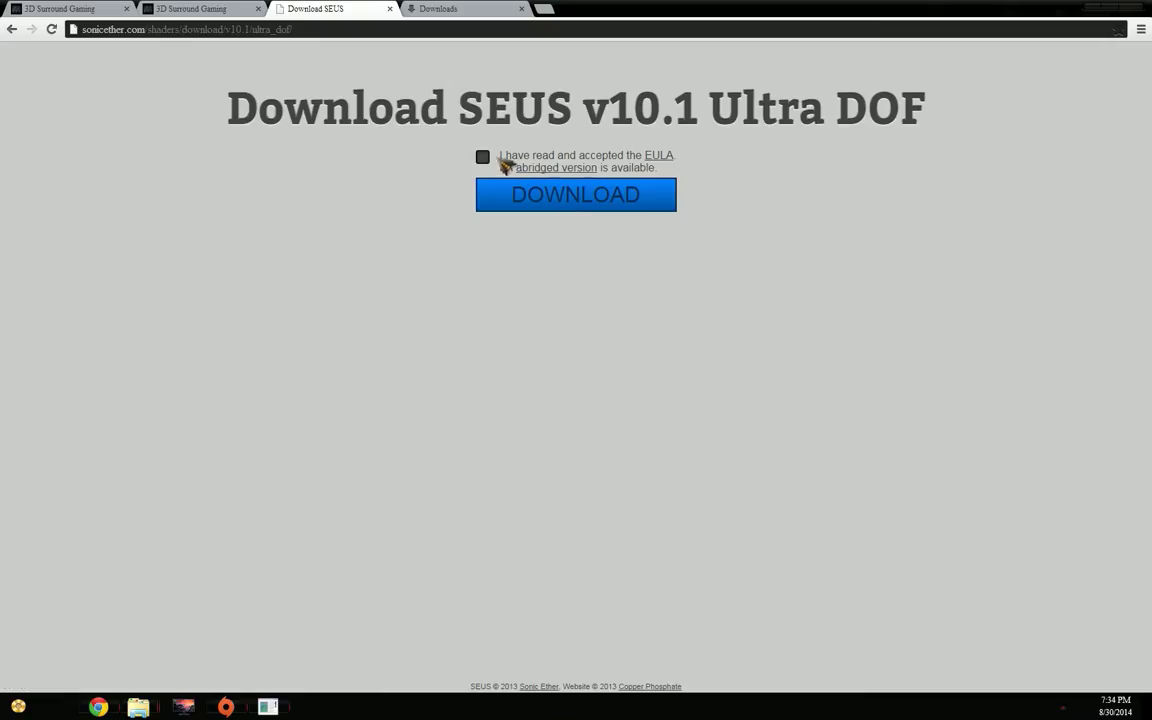
left_click(501, 160)
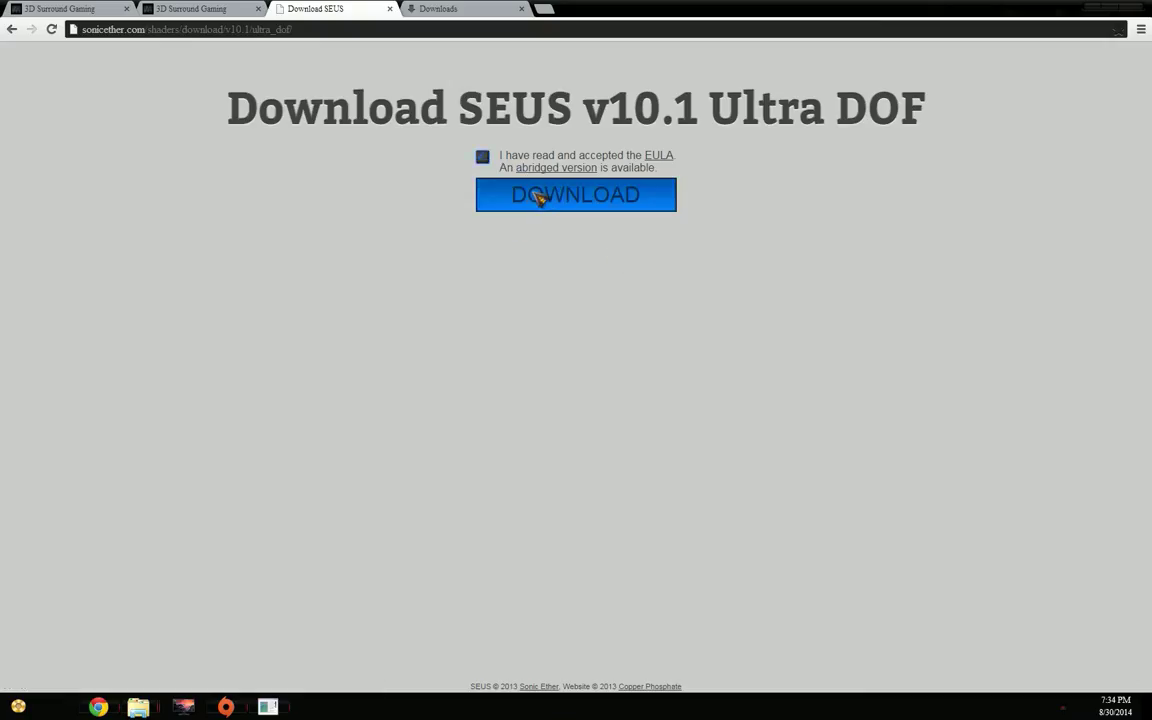
Download the SEUS v10.1 Ultra DOF zip, show it in its folder, and bring up shaderpacks.
left_click(535, 195)
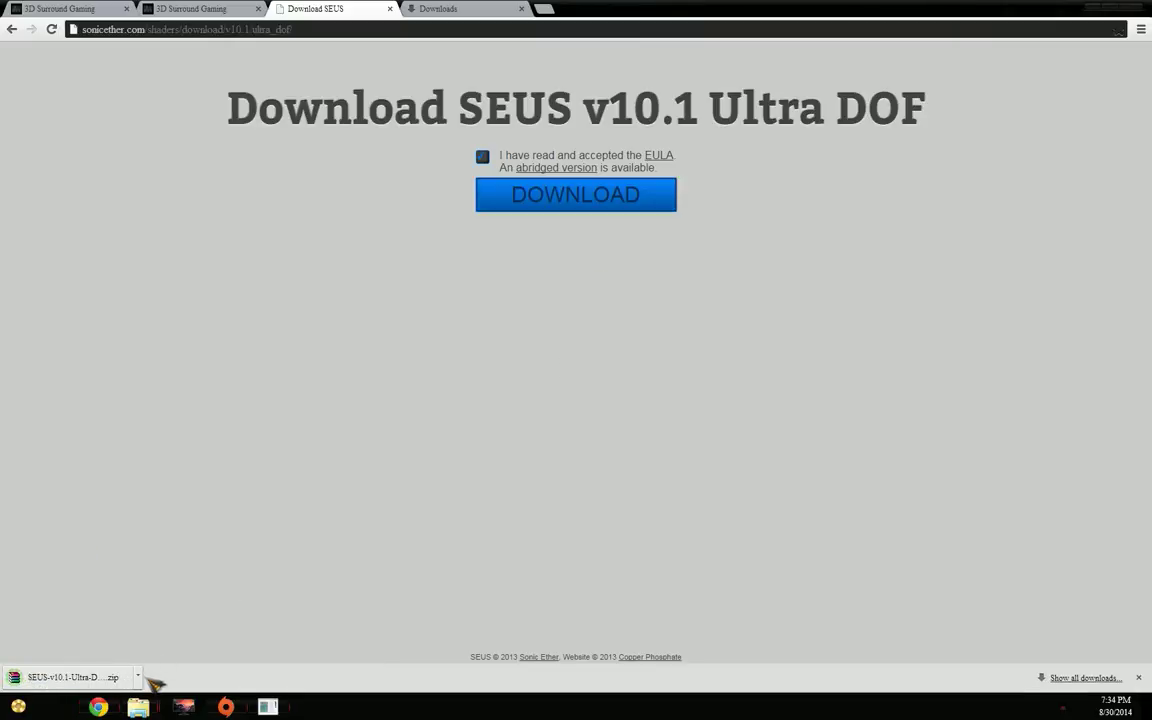
left_click(139, 678)
left_click(181, 632)
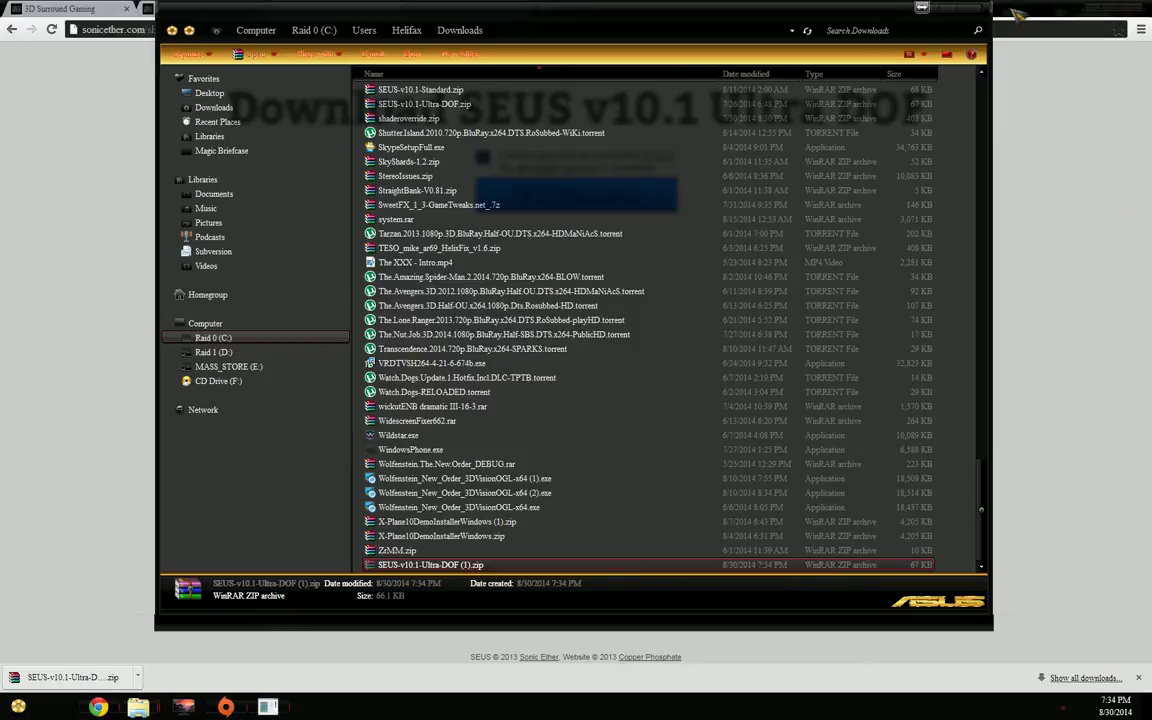
key("alt+Tab")
left_click(607, 406)
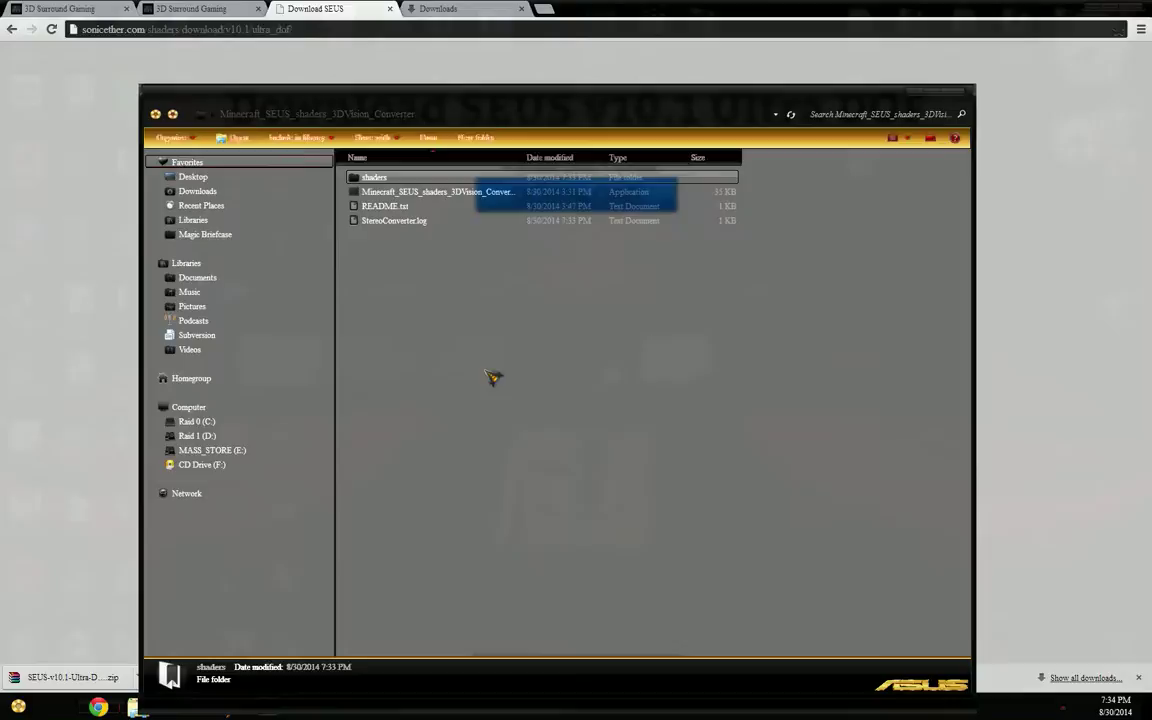
left_click(437, 368)
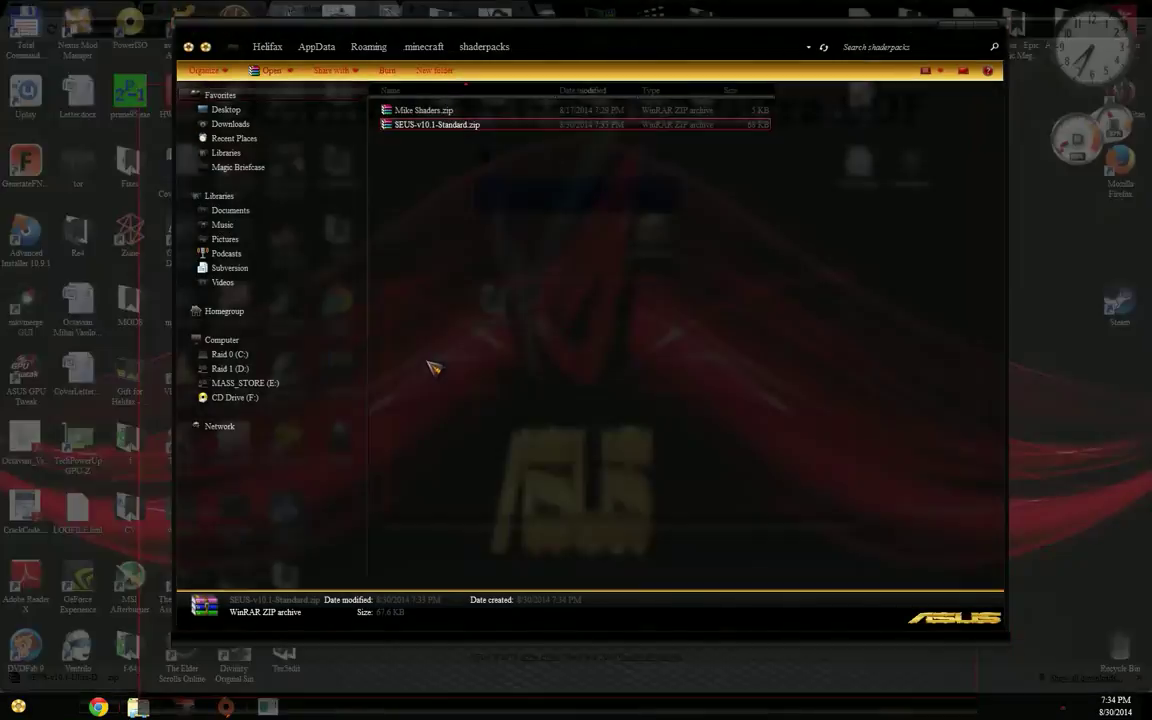
Paste the Ultra DOF zip into shaderpacks and rename it SEUS-v10.1-Ultra-DOF.zip.
key("ctrl+v")
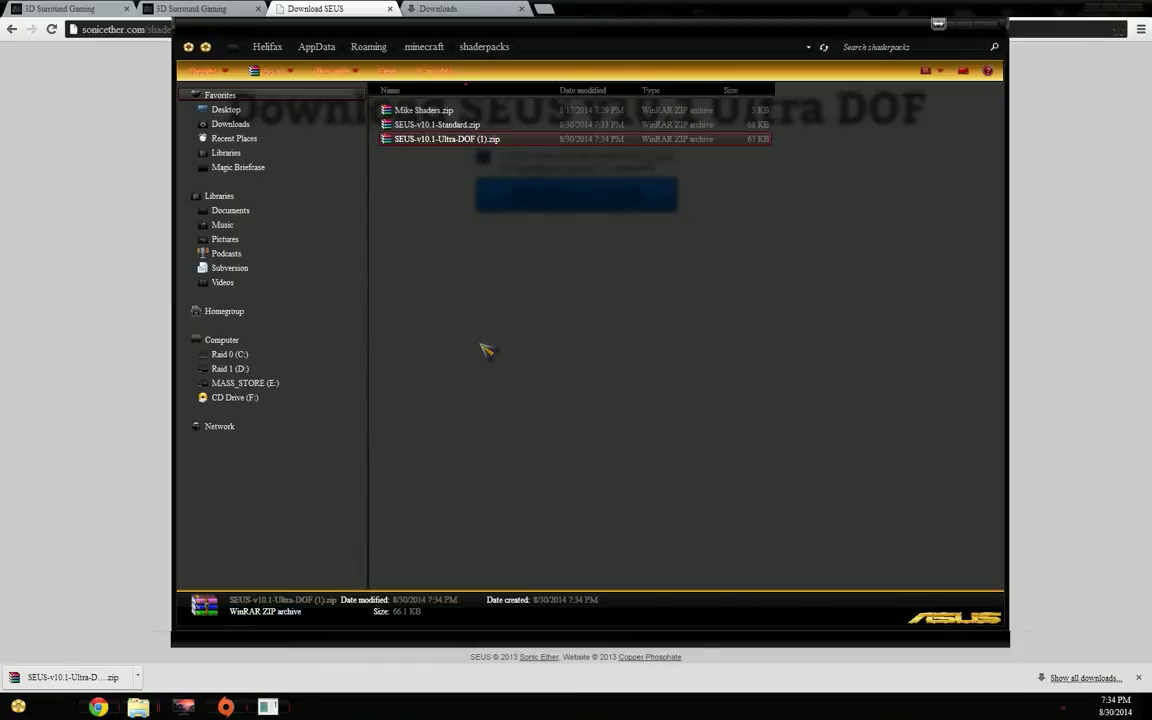
key("F2")
key("Right")
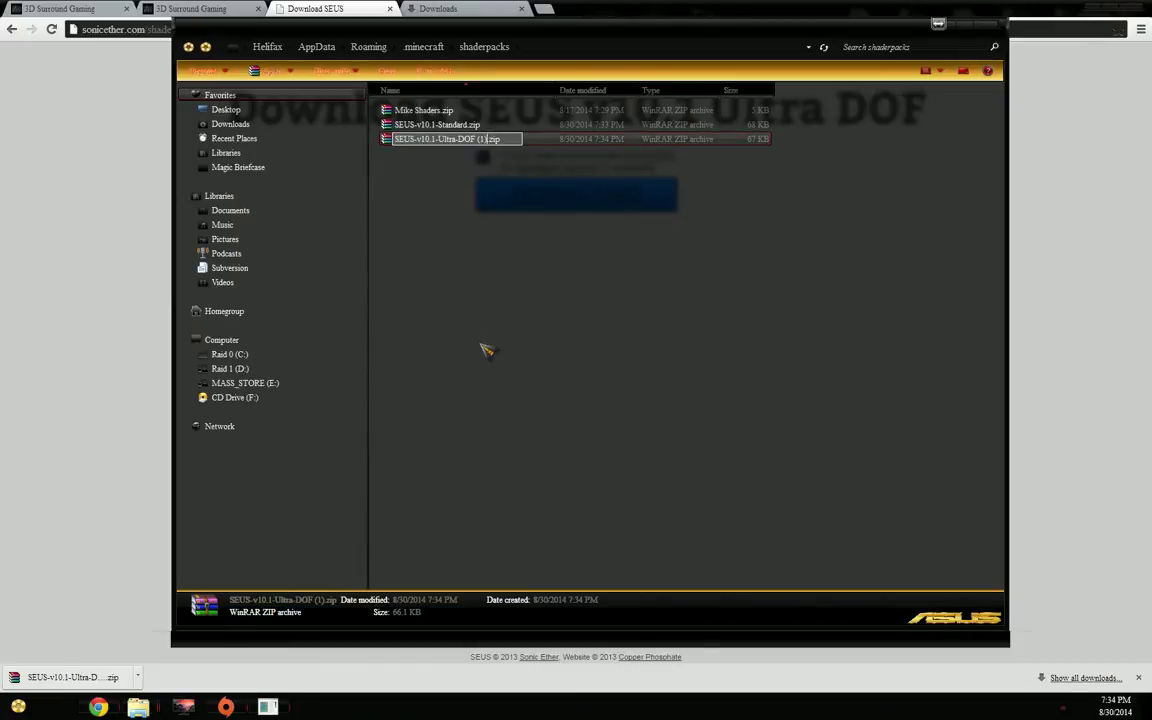
key("Return")
key("Return")
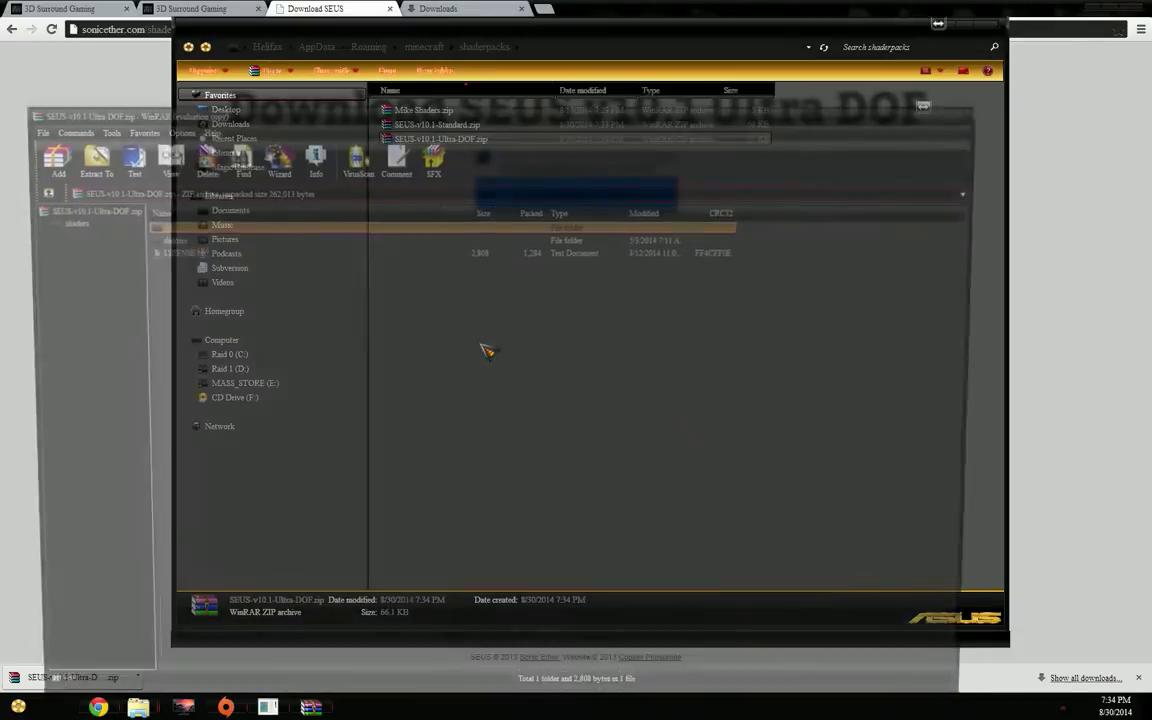
Close the browser and shaderpacks windows, dismiss the WinRAR licence reminder, and reposition the archive.
left_click(1130, 8)
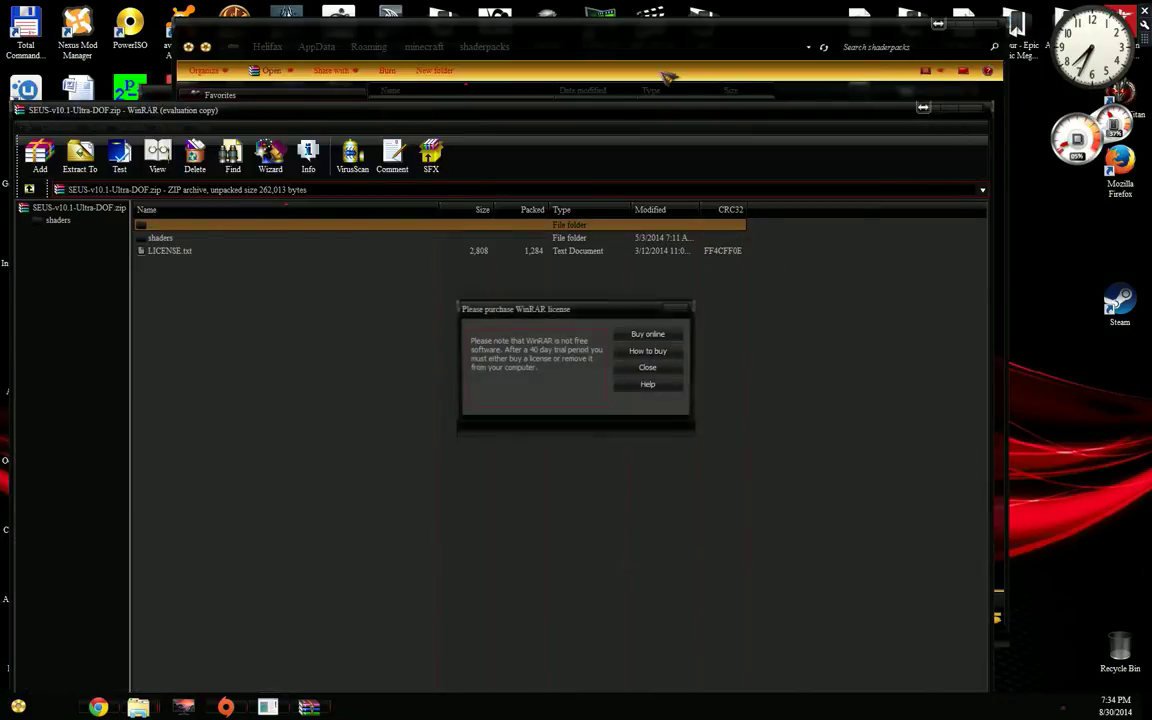
left_click(648, 368)
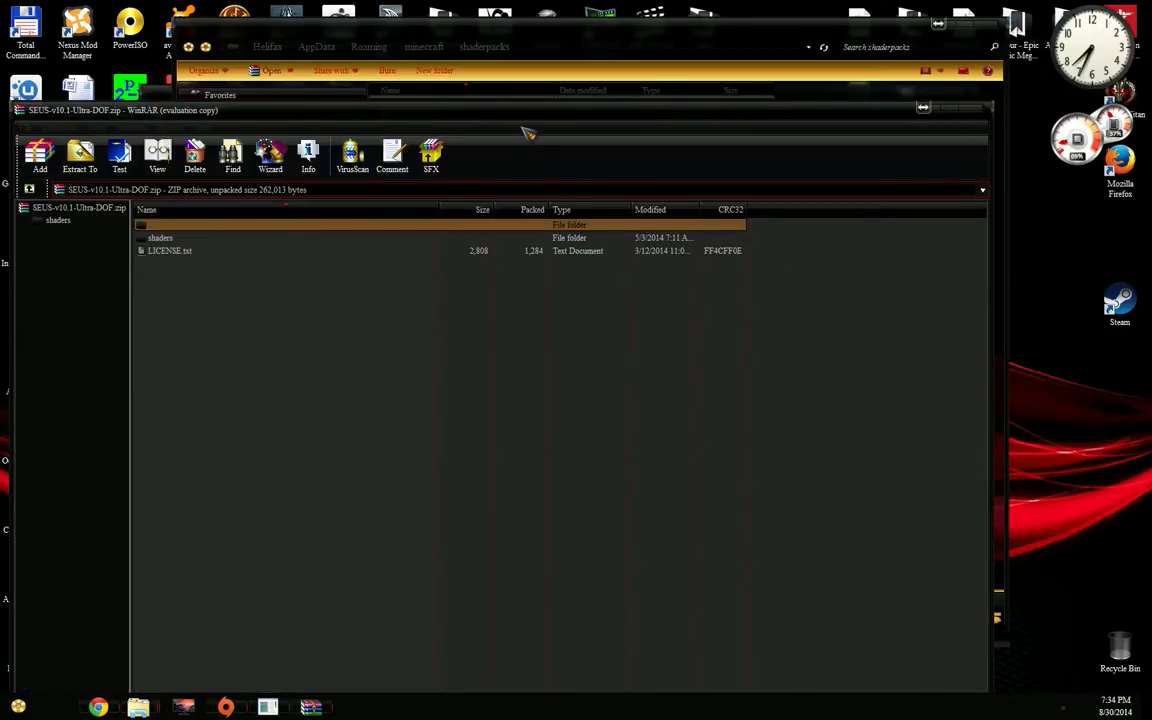
left_click(587, 47)
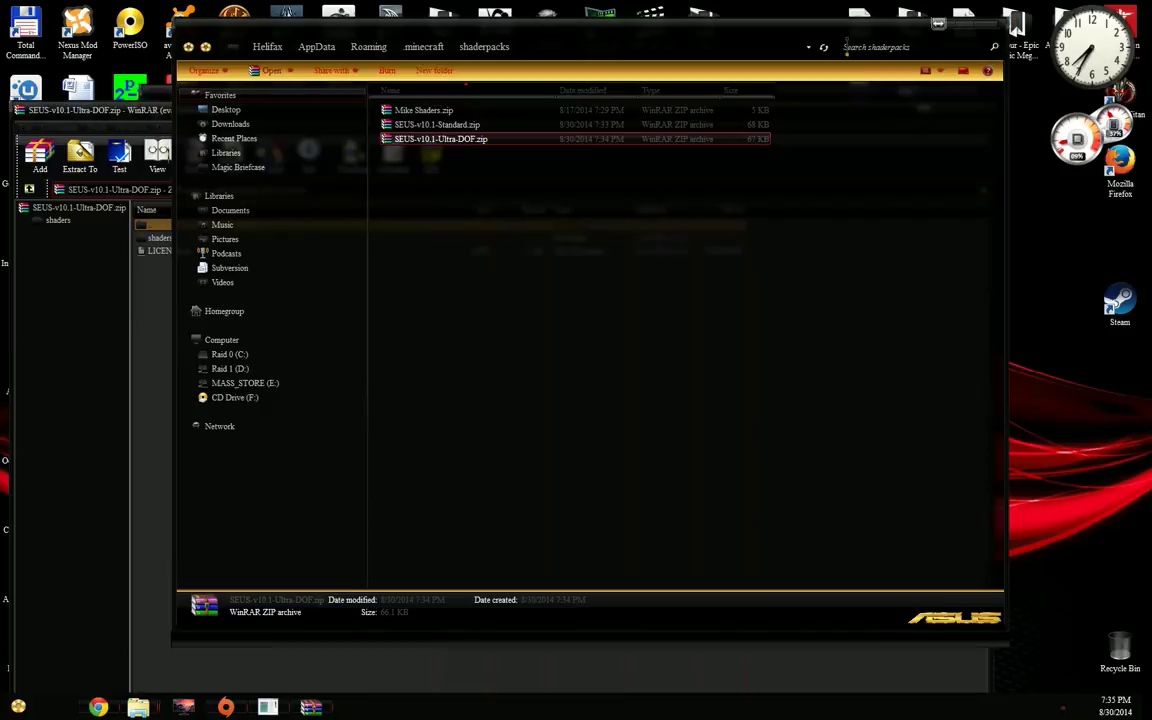
left_click(994, 40)
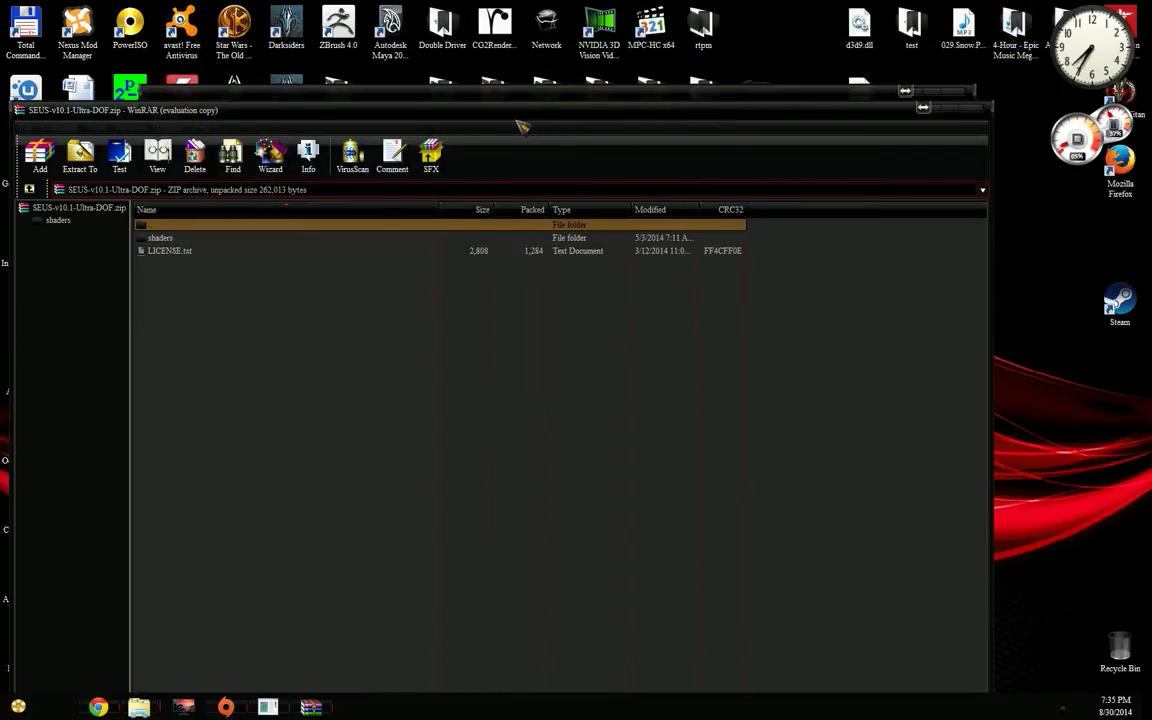
left_click_drag(521, 127, 977, 162)
Delete the old shaders folder and extract the Ultra DOF shaders folder beside the converter.
left_click_drag(587, 101, 499, 84)
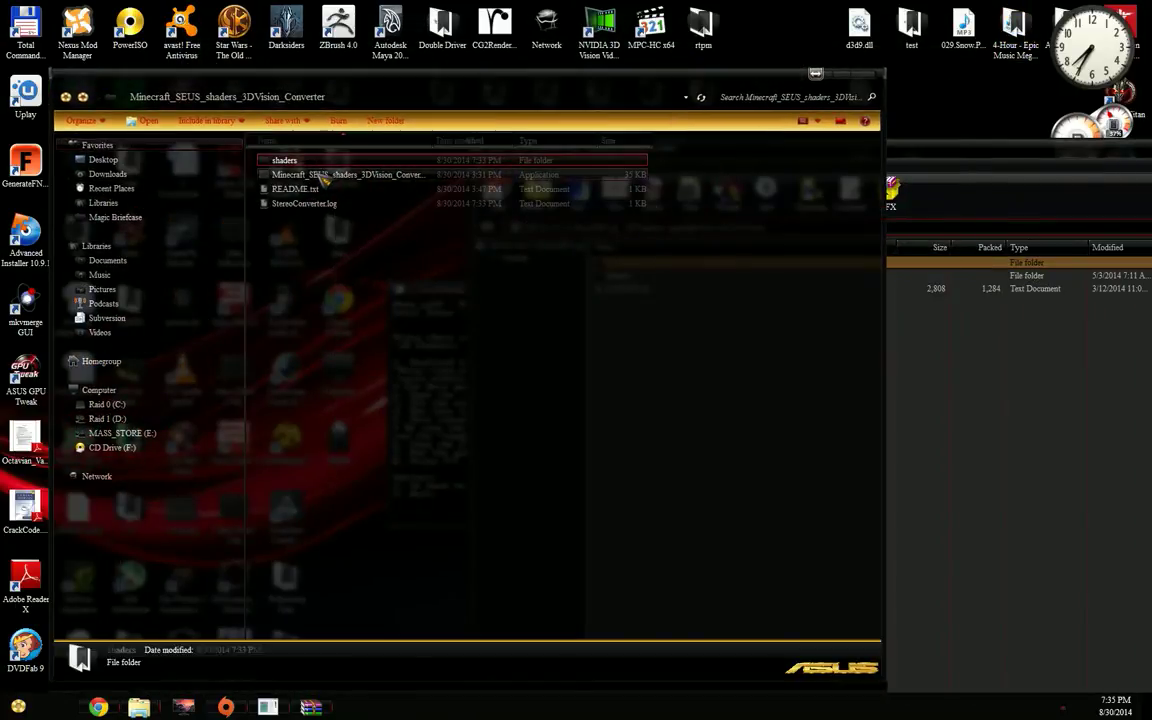
key("Delete")
key("Return")
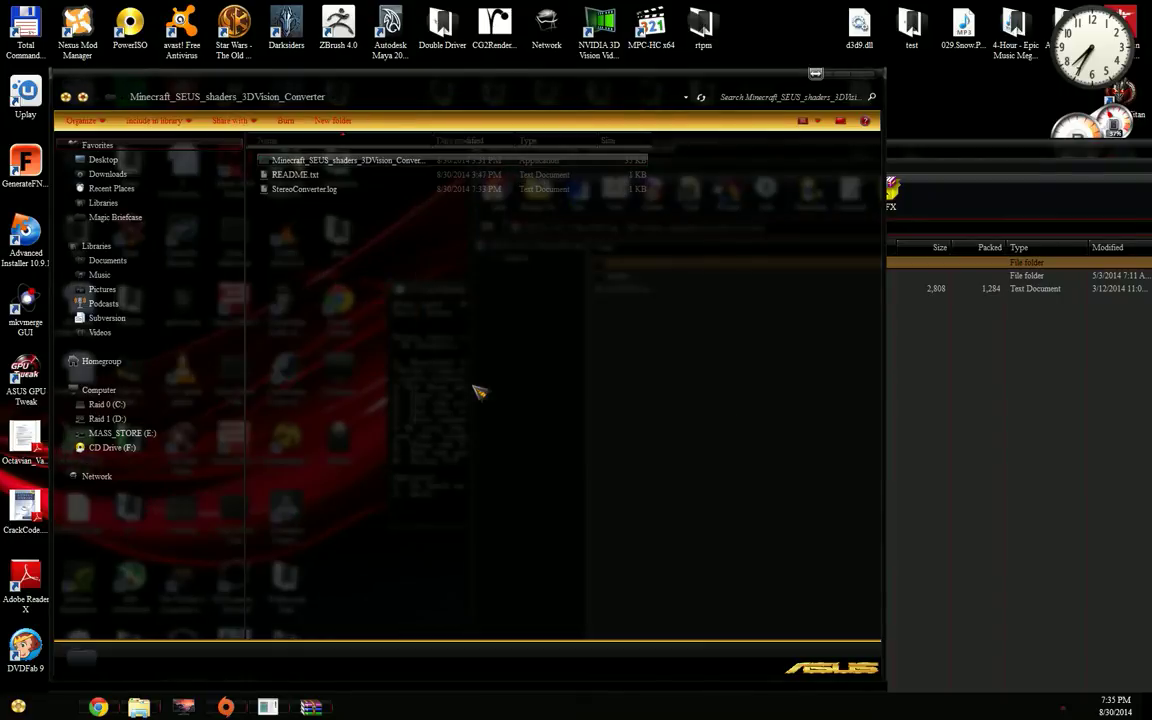
left_click(1030, 470)
left_click(618, 276)
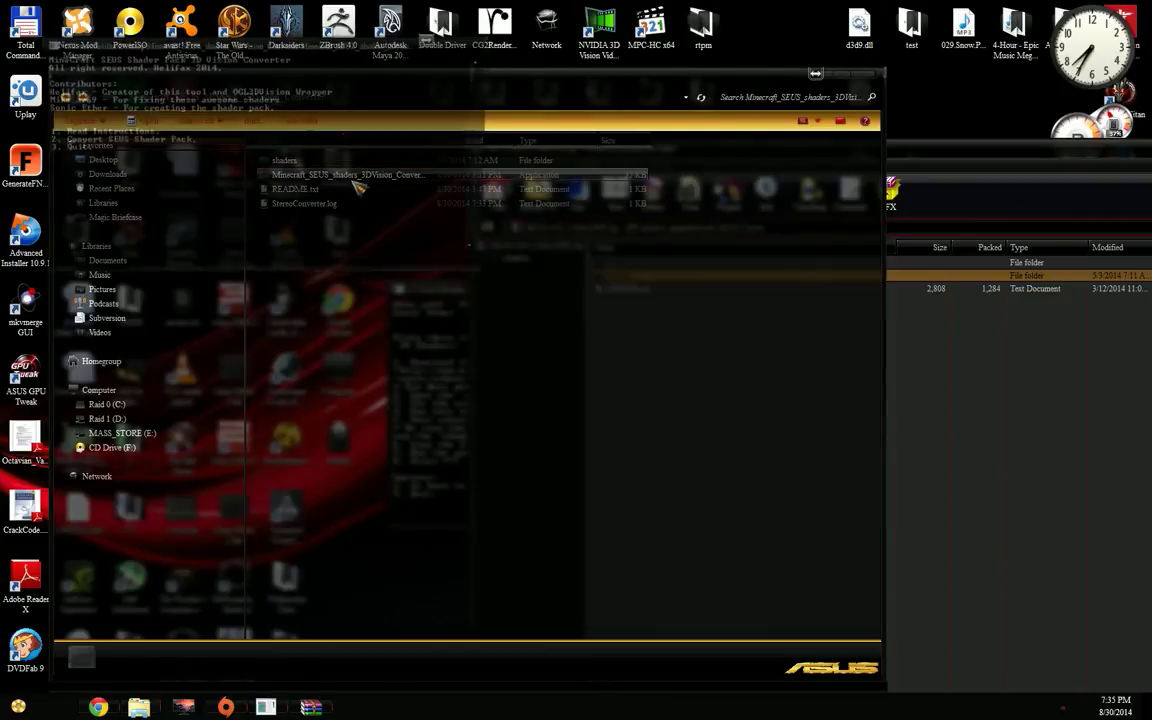
Run converter option 2 to convert the Ultra DOF shaders to Stereo 3D, then quit.
key("2")
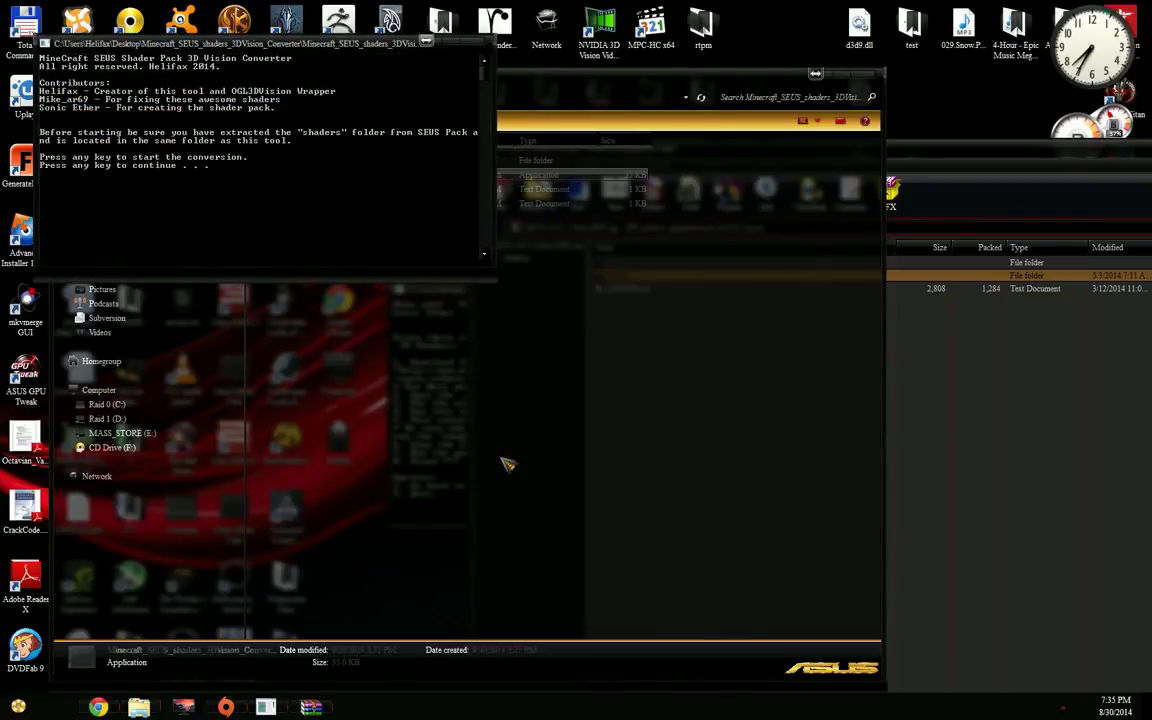
key("Return")
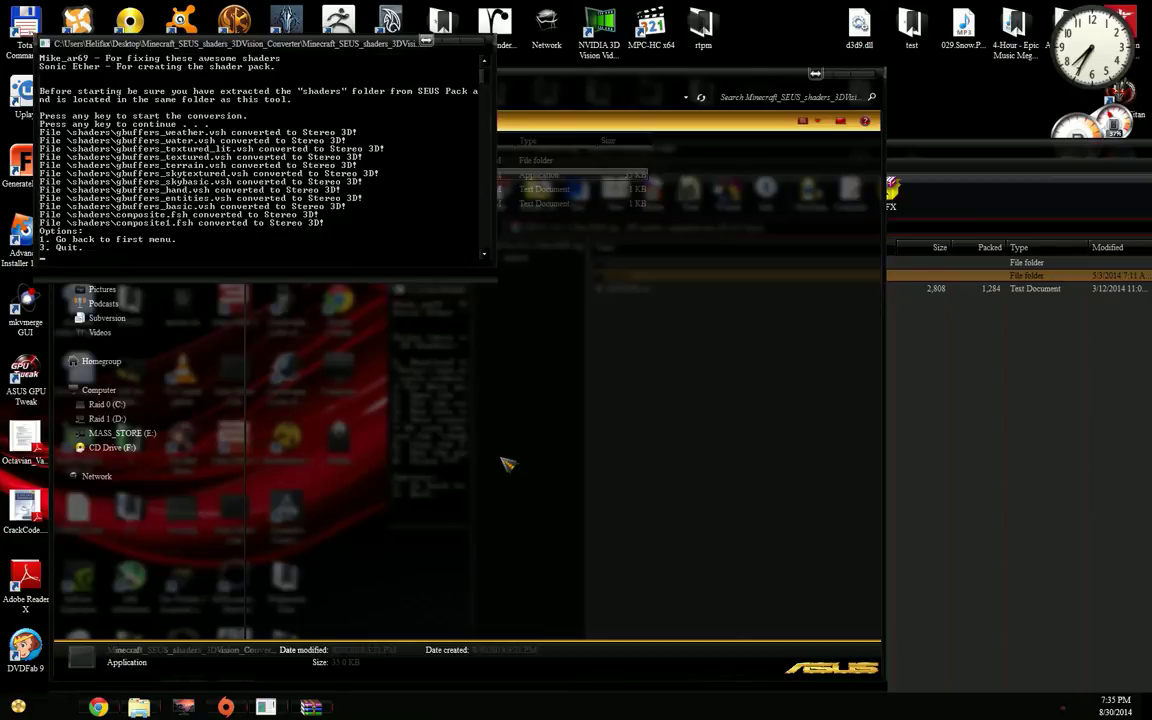
key("1")
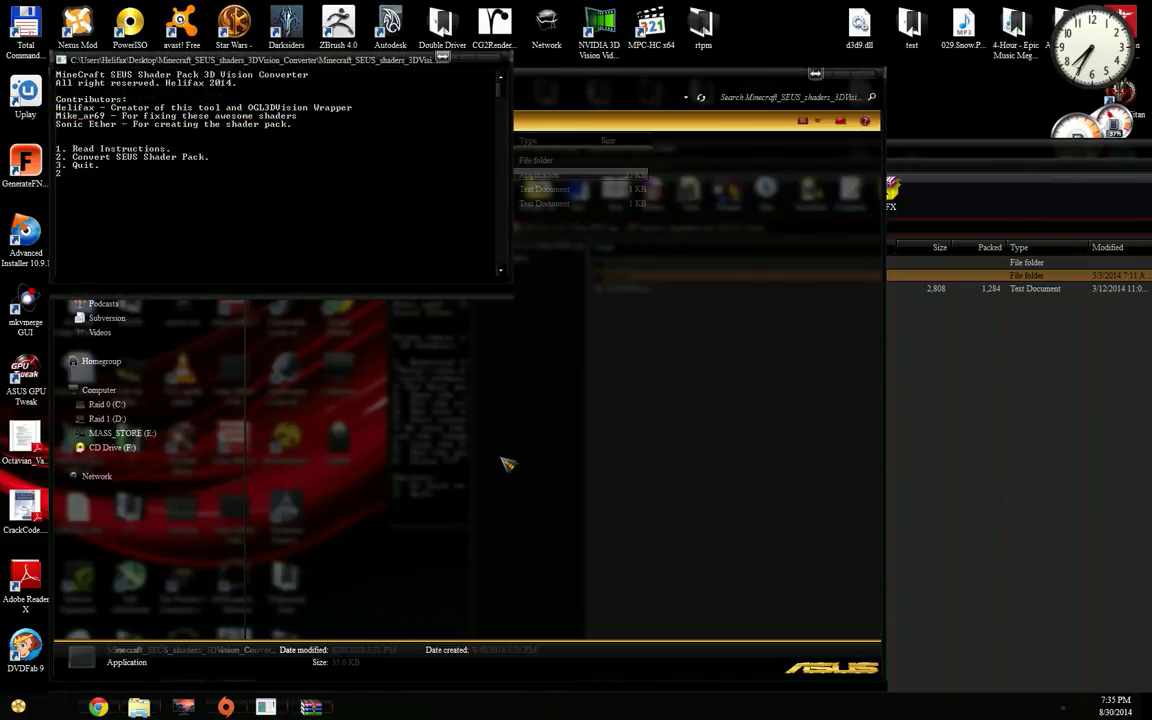
type("2")
key("Return")
key("Return")
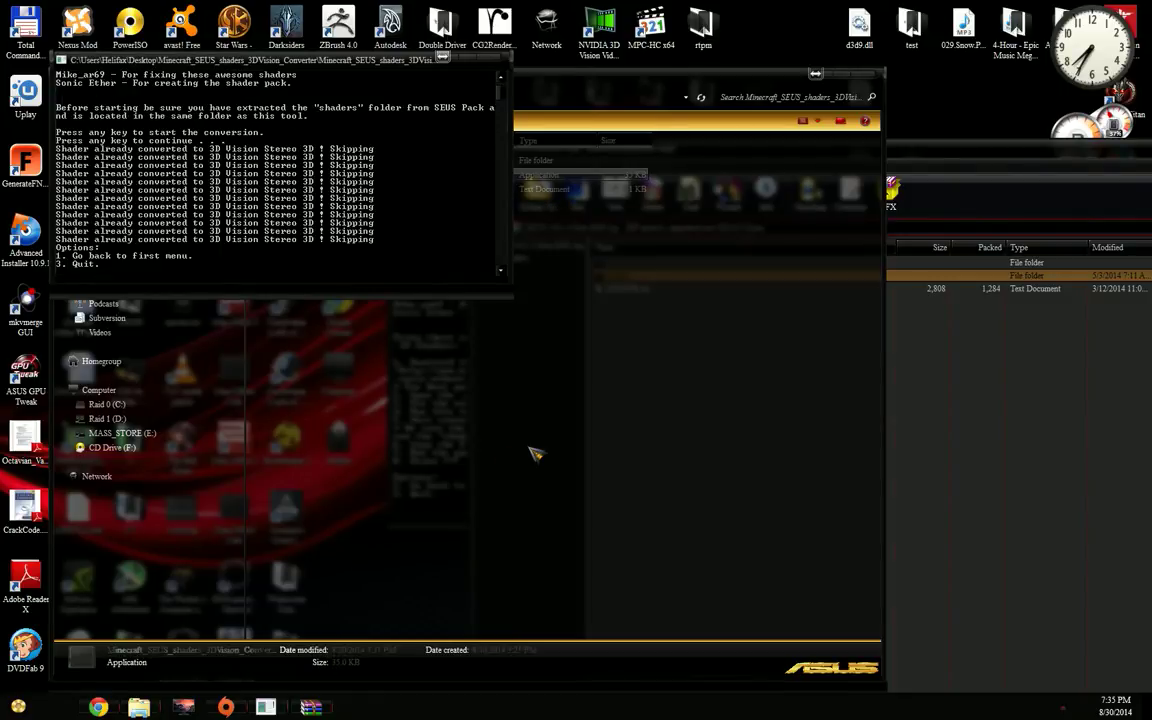
key("Return")
key("Up")
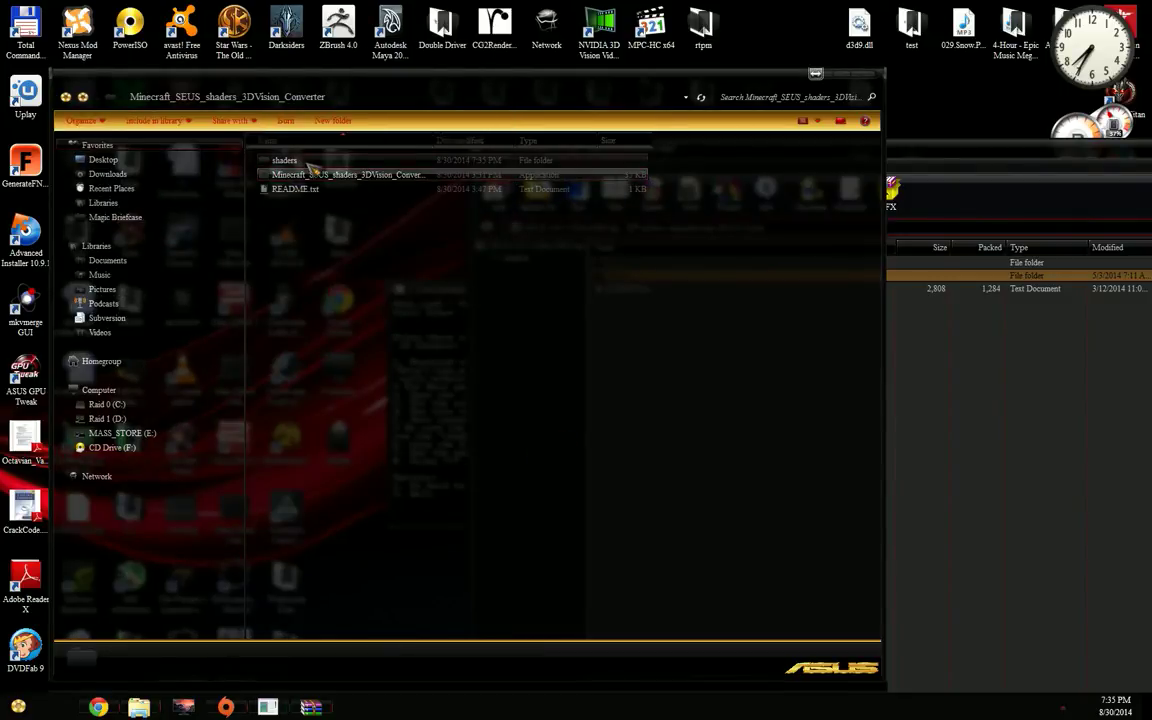
Drag the converted shaders folder into SEUS-v10.1-Ultra-DOF.zip, confirm with OK, and close WinRAR.
left_click(977, 450)
left_click_drag(797, 152, 831, 119)
left_click_drag(282, 160, 771, 375)
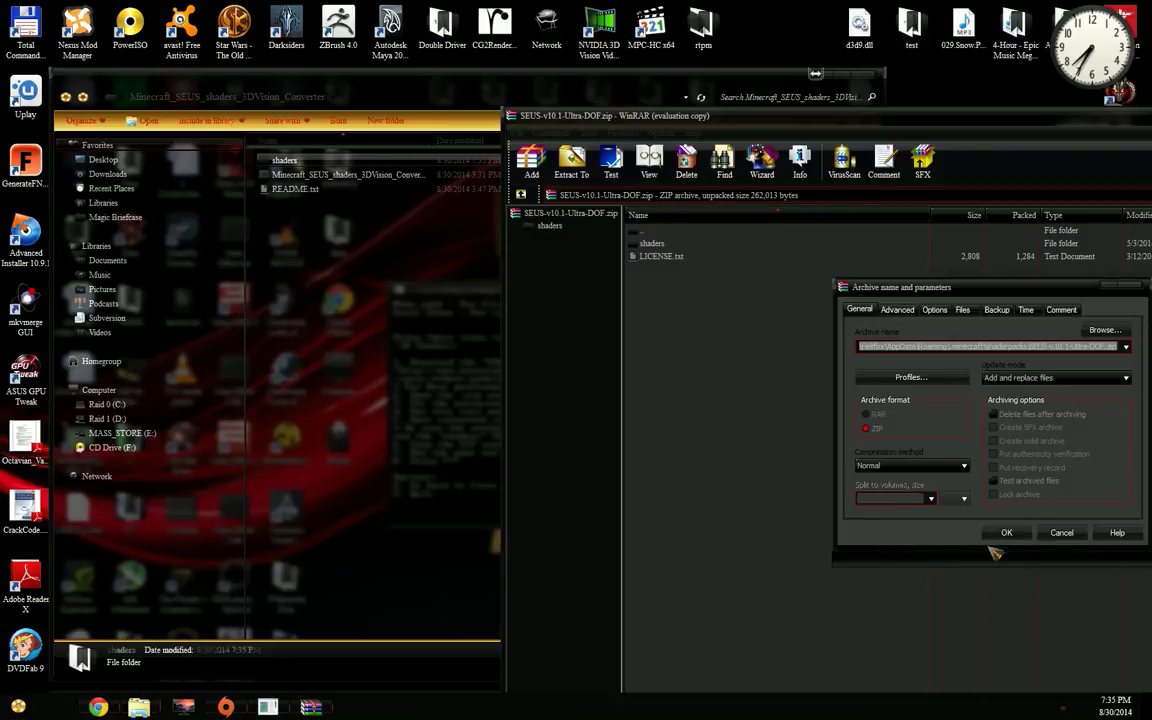
left_click(1007, 533)
left_click_drag(1052, 127, 787, 114)
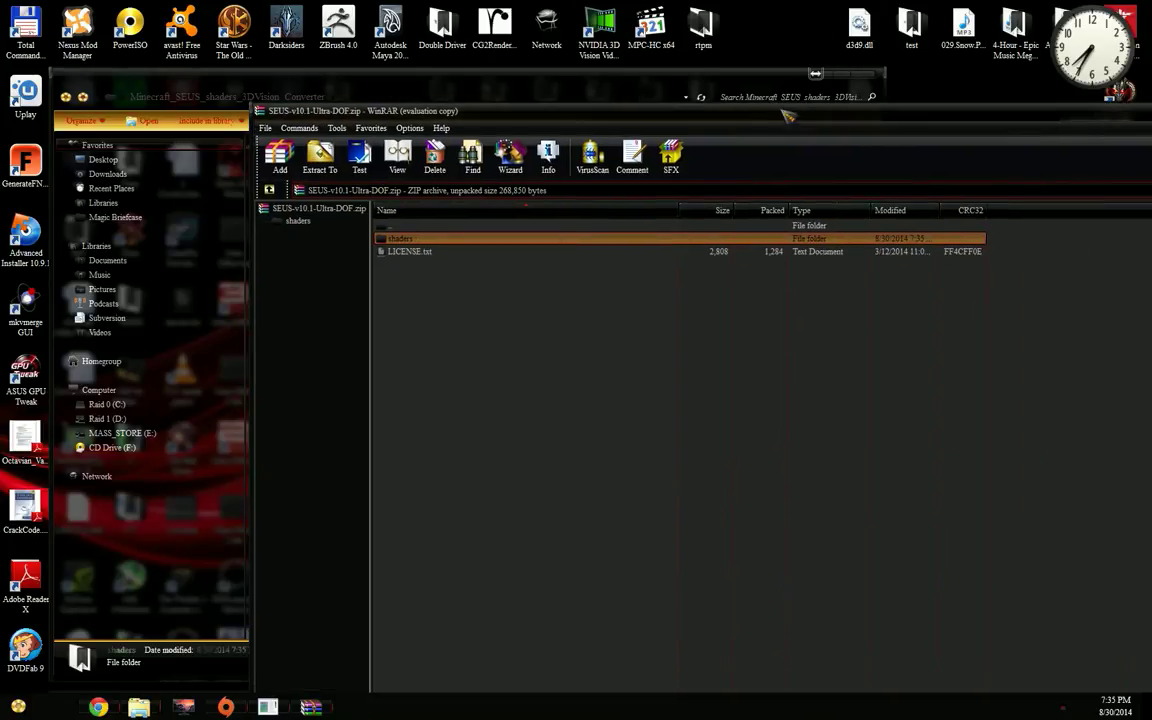
left_click_drag(975, 120, 720, 120)
left_click(925, 108)
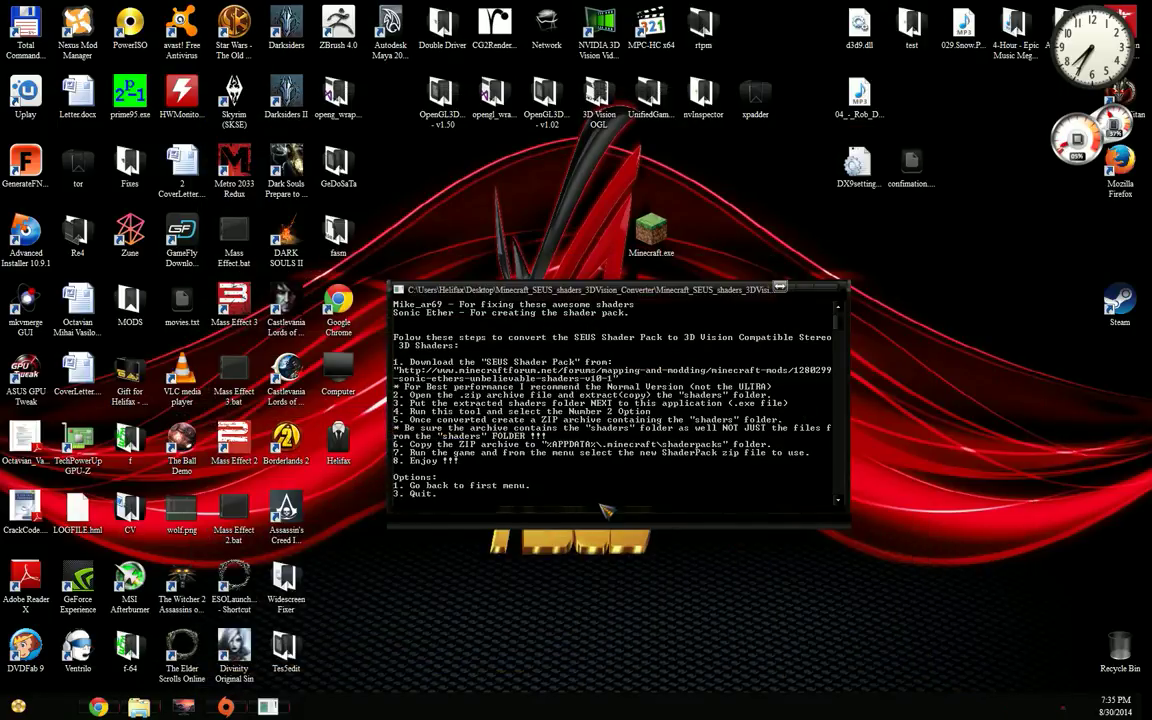
Close the converter console, launch the Forge 1.7.10 profile and dismiss the wrapper message.
key("Return")
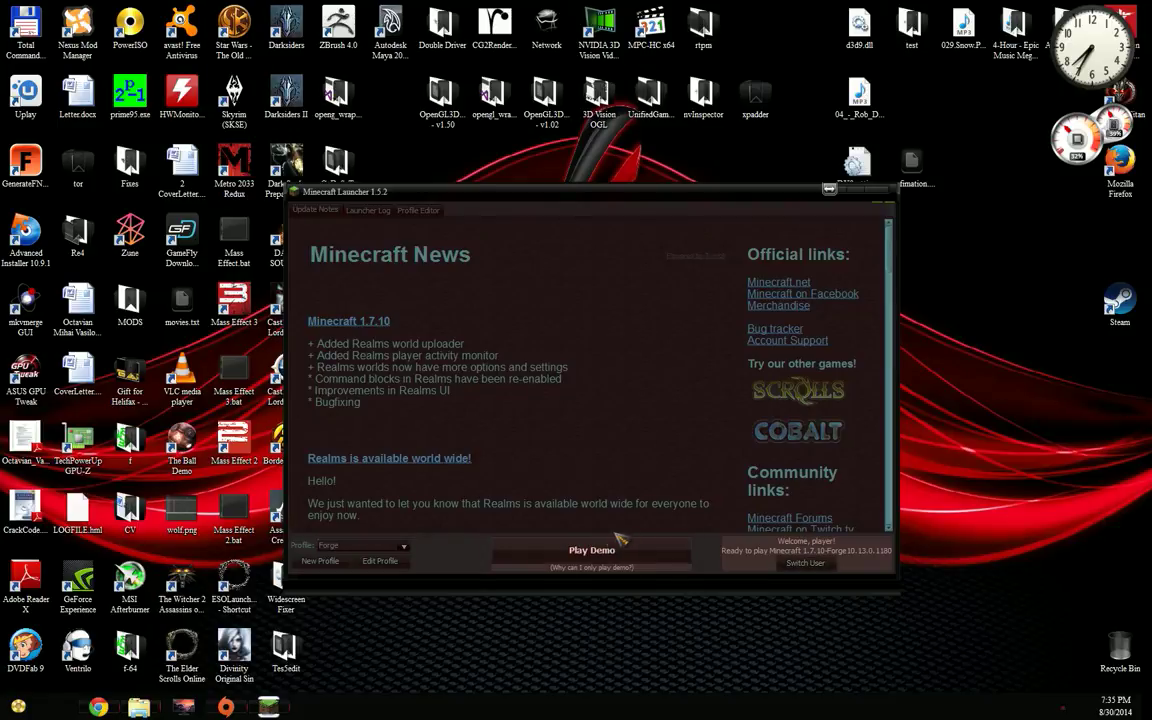
left_click(618, 545)
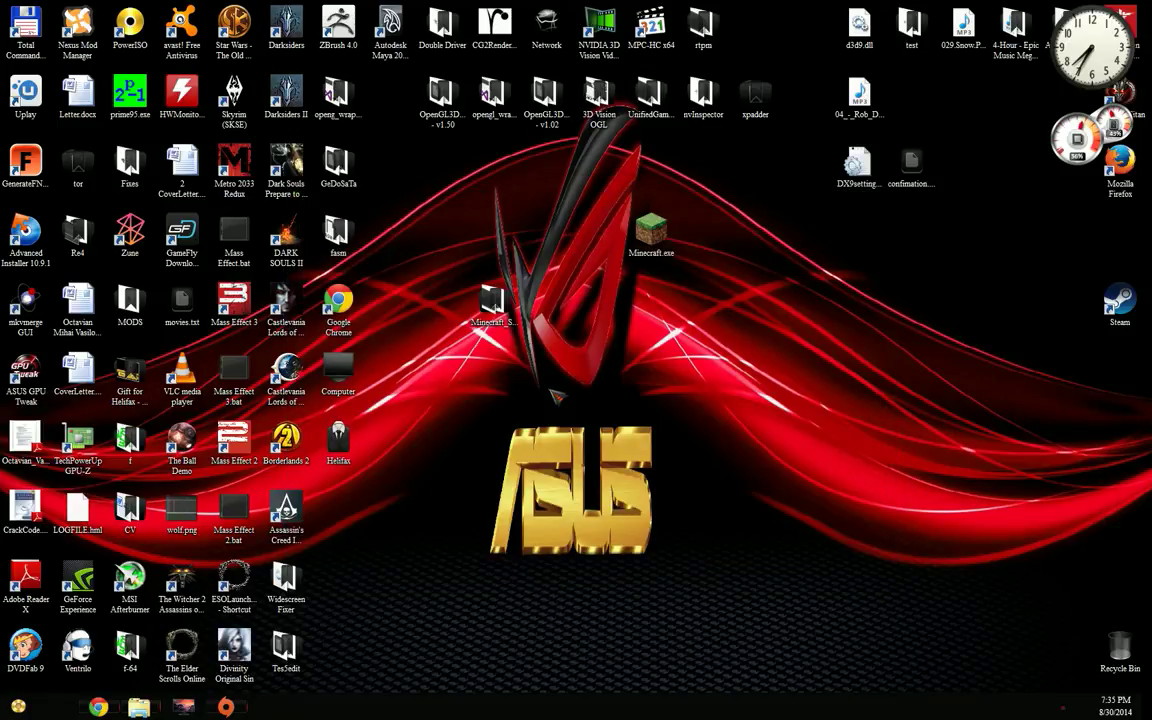
left_click(690, 514)
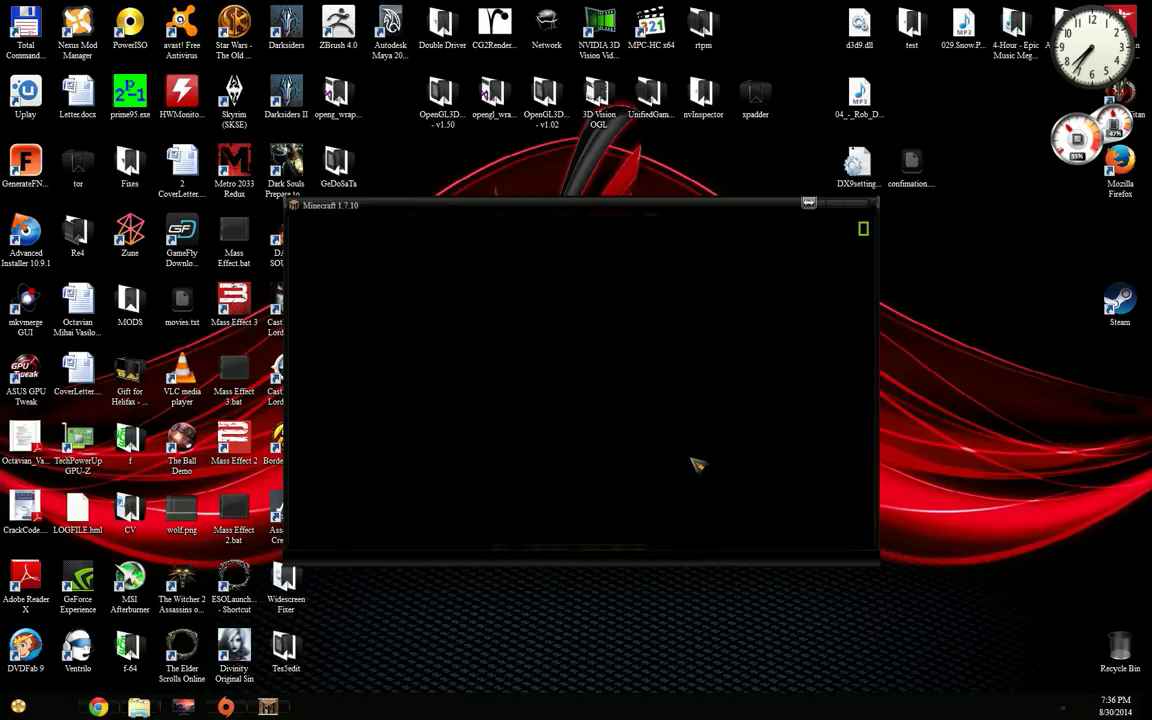
Maximize the game window and load the Copy of Demo_World singleplayer world.
left_click(843, 205)
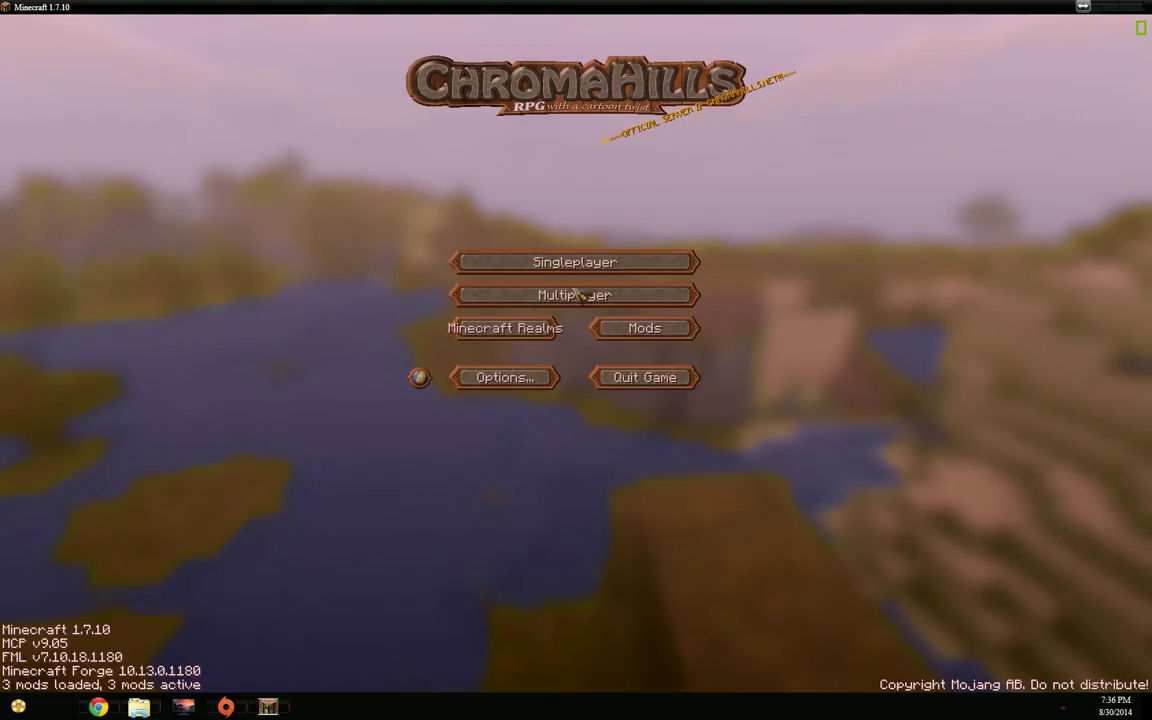
left_click(562, 265)
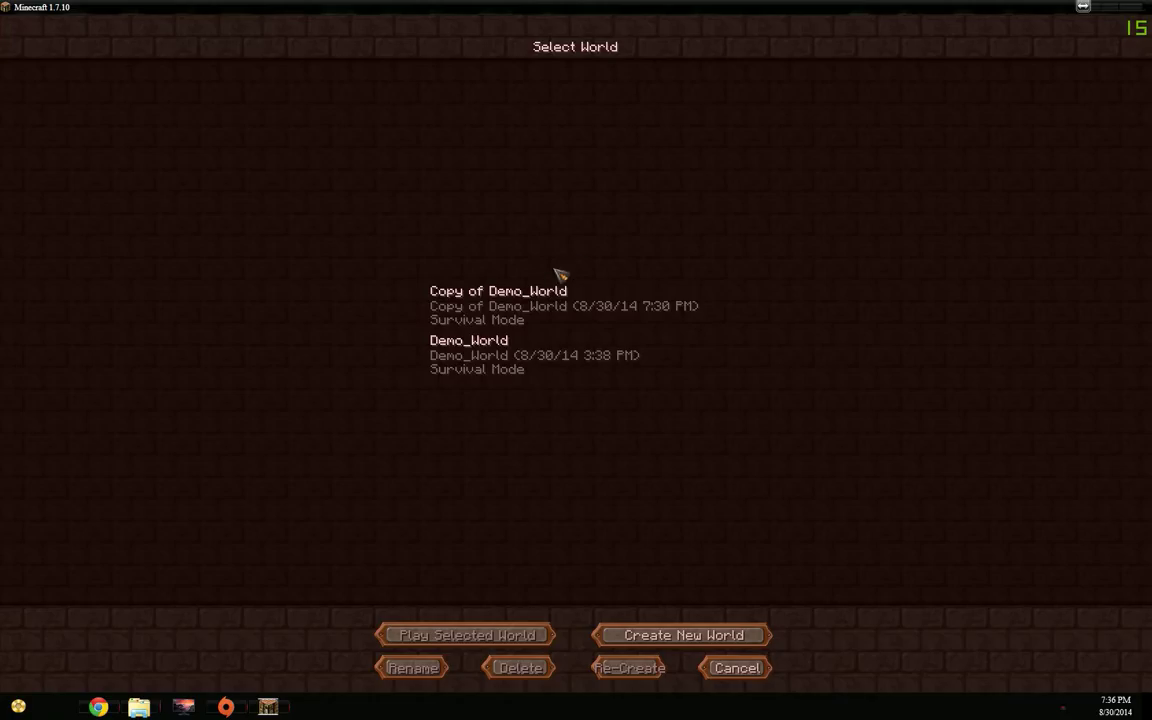
left_click(530, 318)
left_click(415, 638)
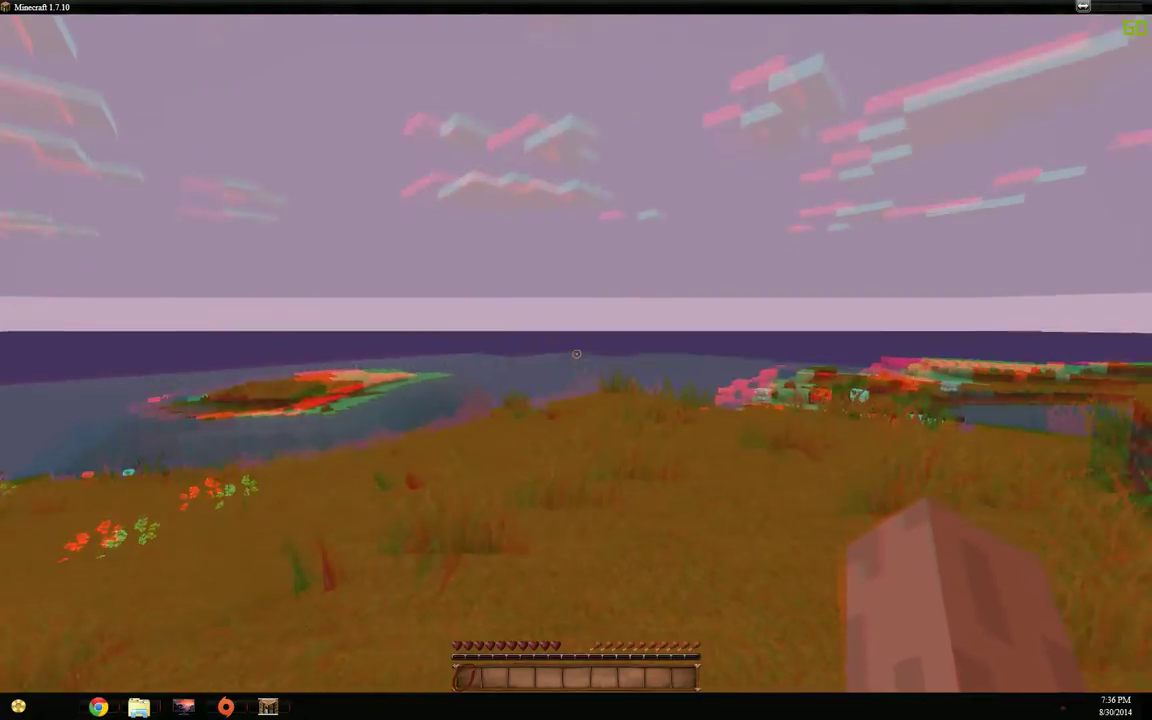
Select the SEUS-v10.1-Standard.zip shader pack and return to the game.
key("Escape")
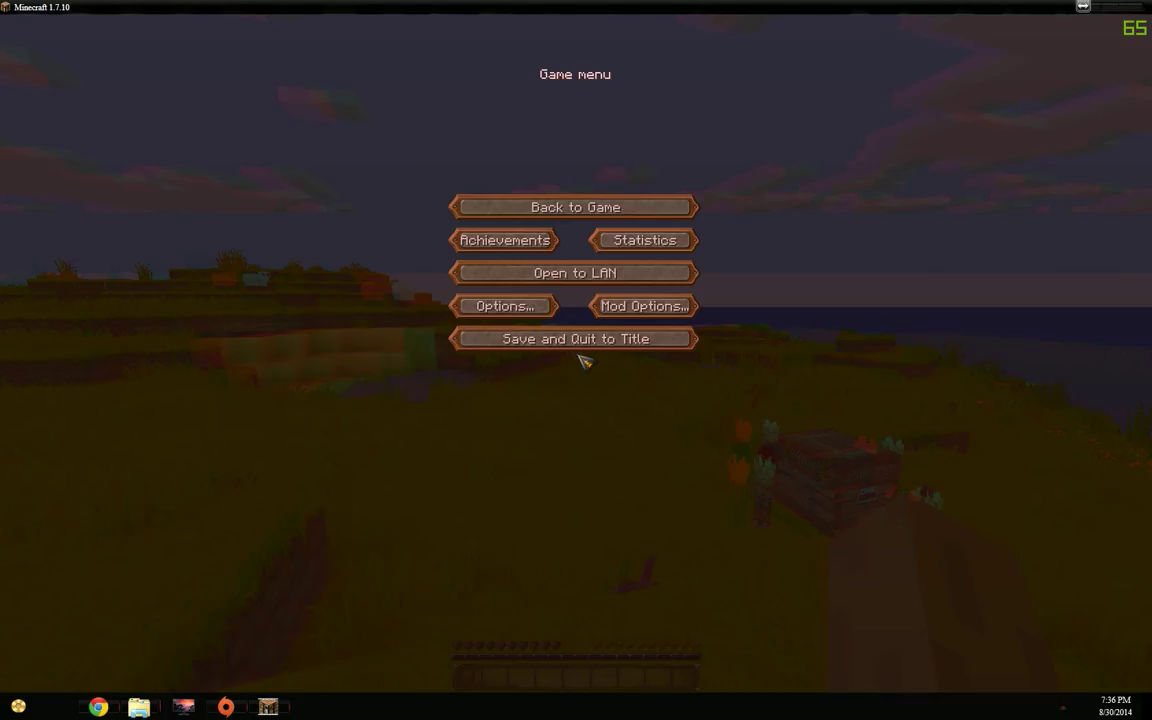
left_click(515, 302)
left_click(517, 297)
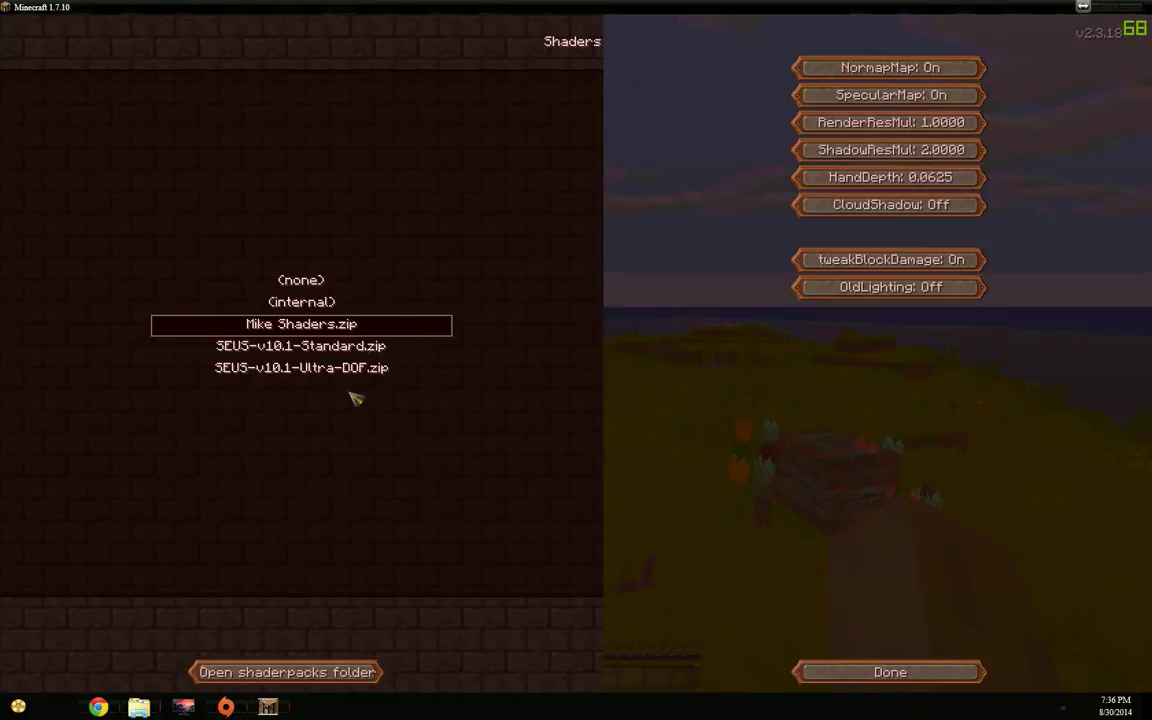
left_click(367, 347)
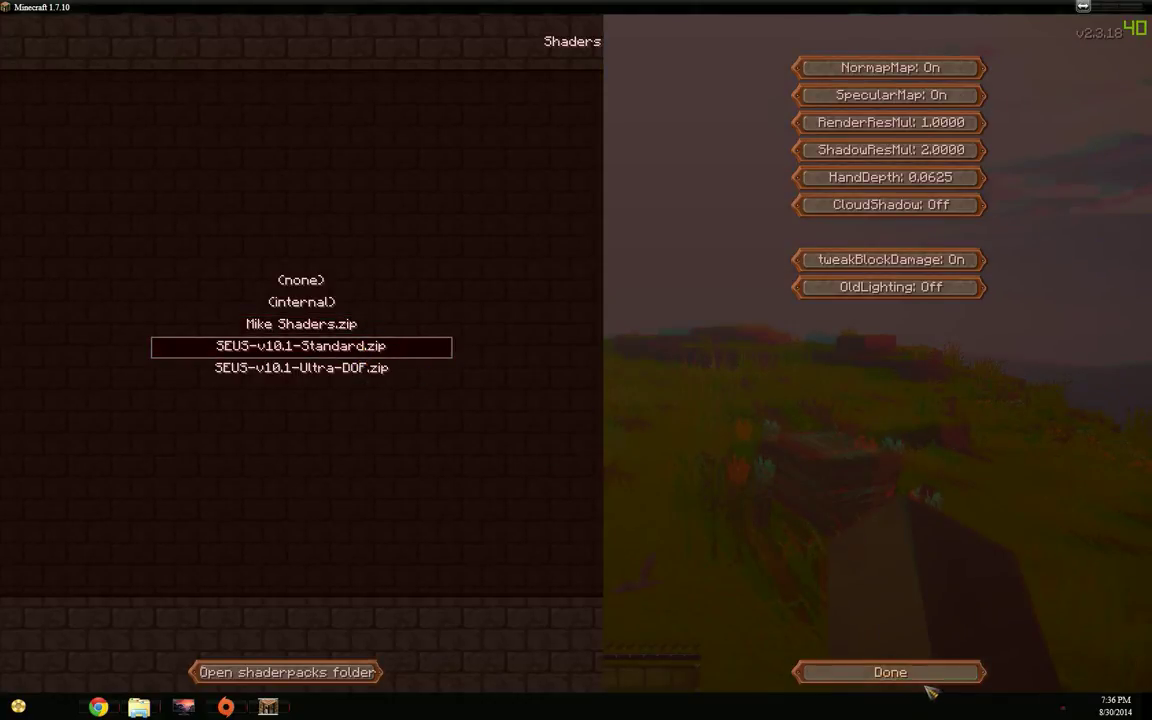
left_click(888, 672)
left_click(663, 375)
key("Escape")
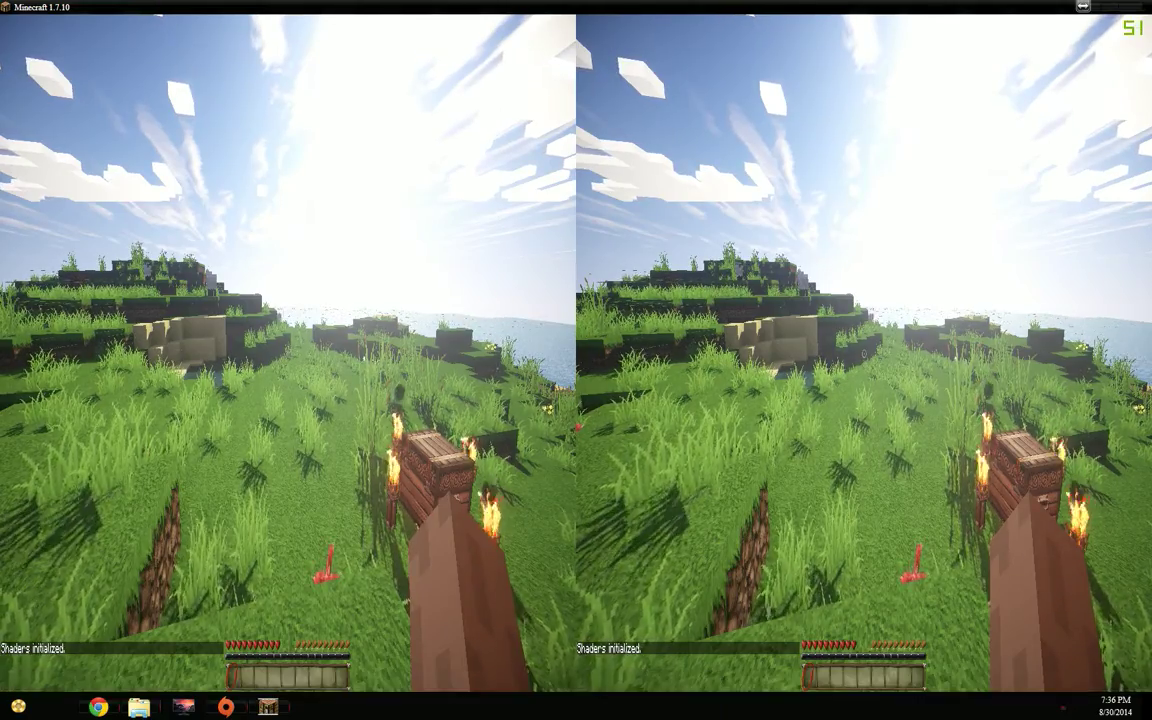
Walk toward the crafting table, set the Music slider to OFF and resume playing.
key("w")
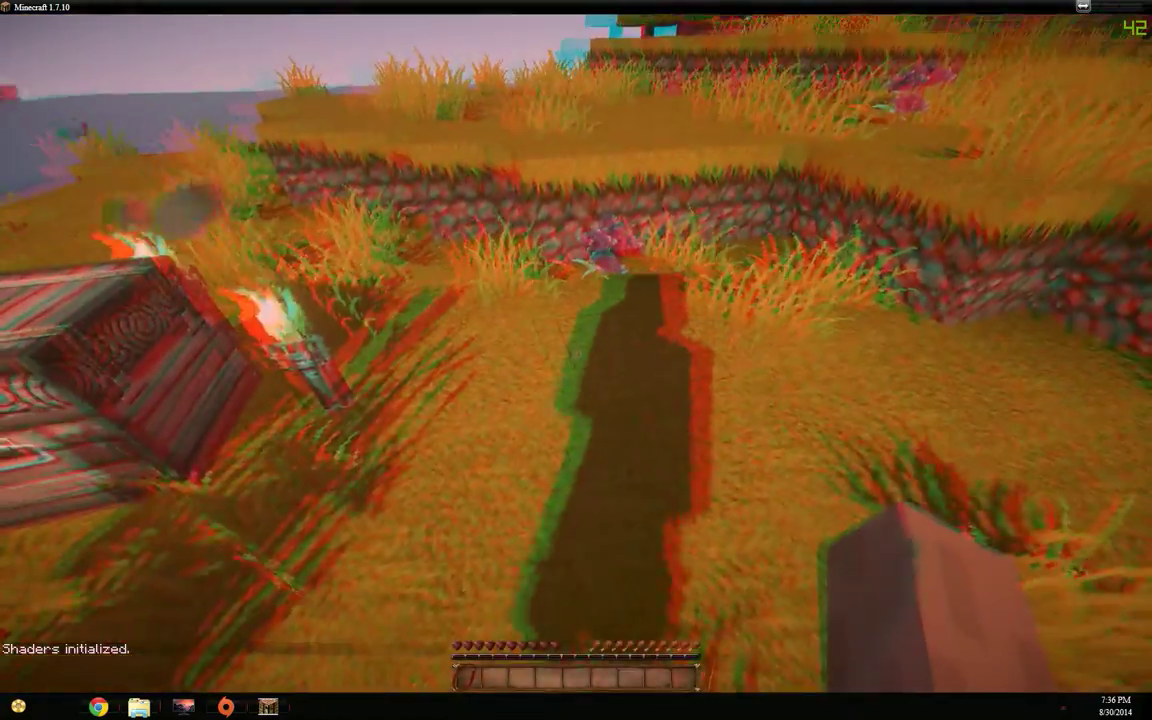
key("Escape")
left_click(543, 306)
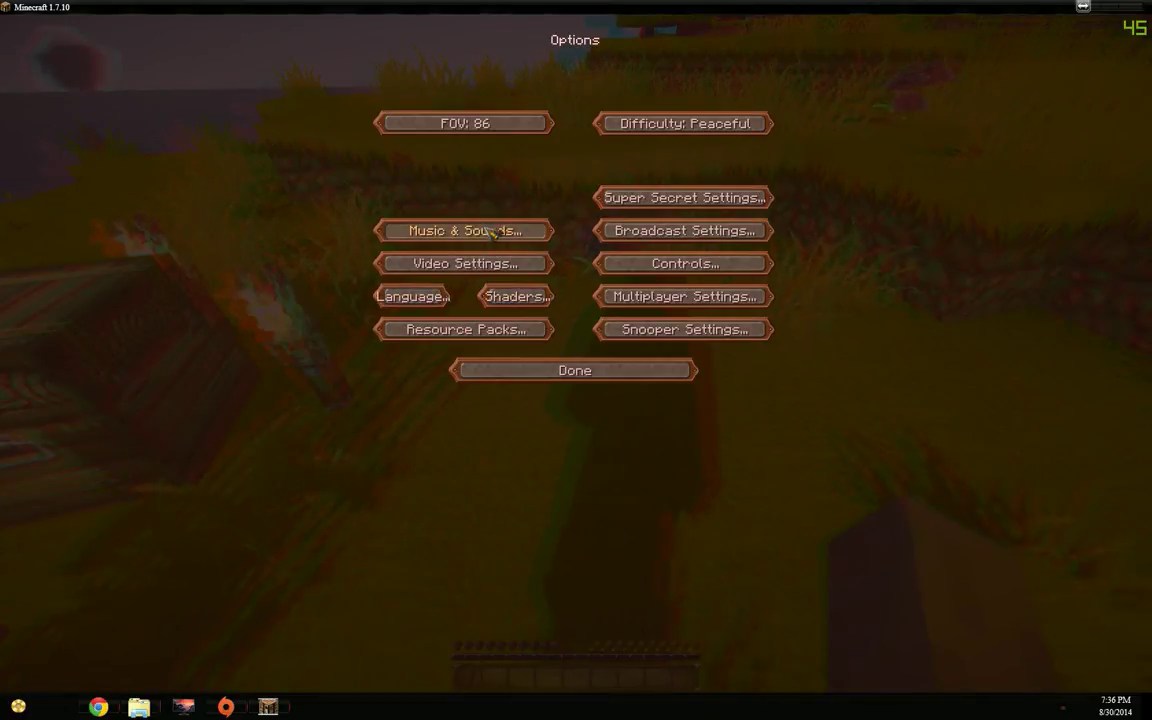
left_click(445, 231)
left_click(500, 158)
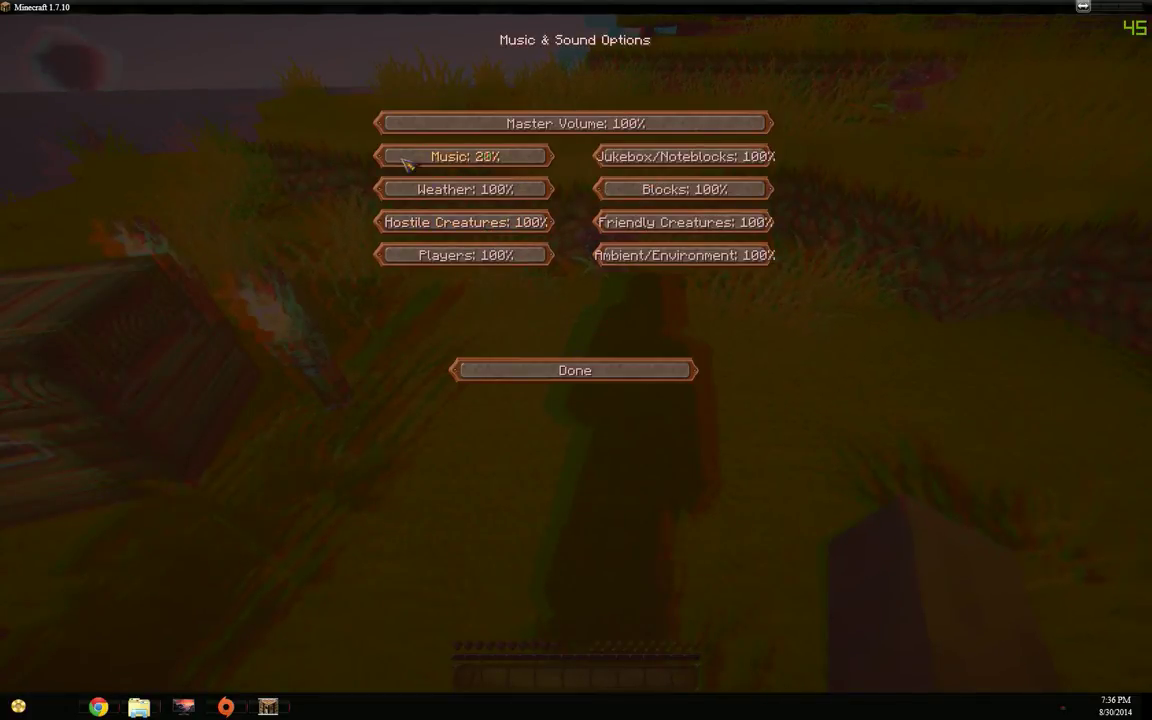
left_click_drag(407, 163, 382, 160)
left_click(575, 371)
left_click(563, 378)
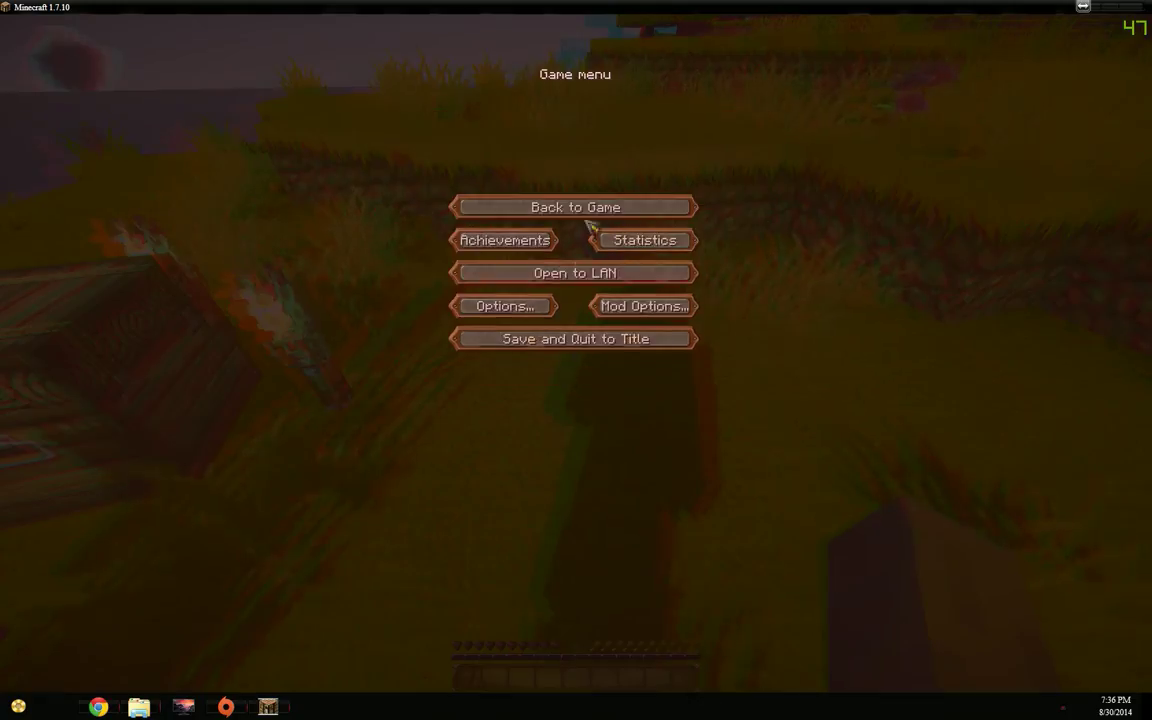
left_click(585, 203)
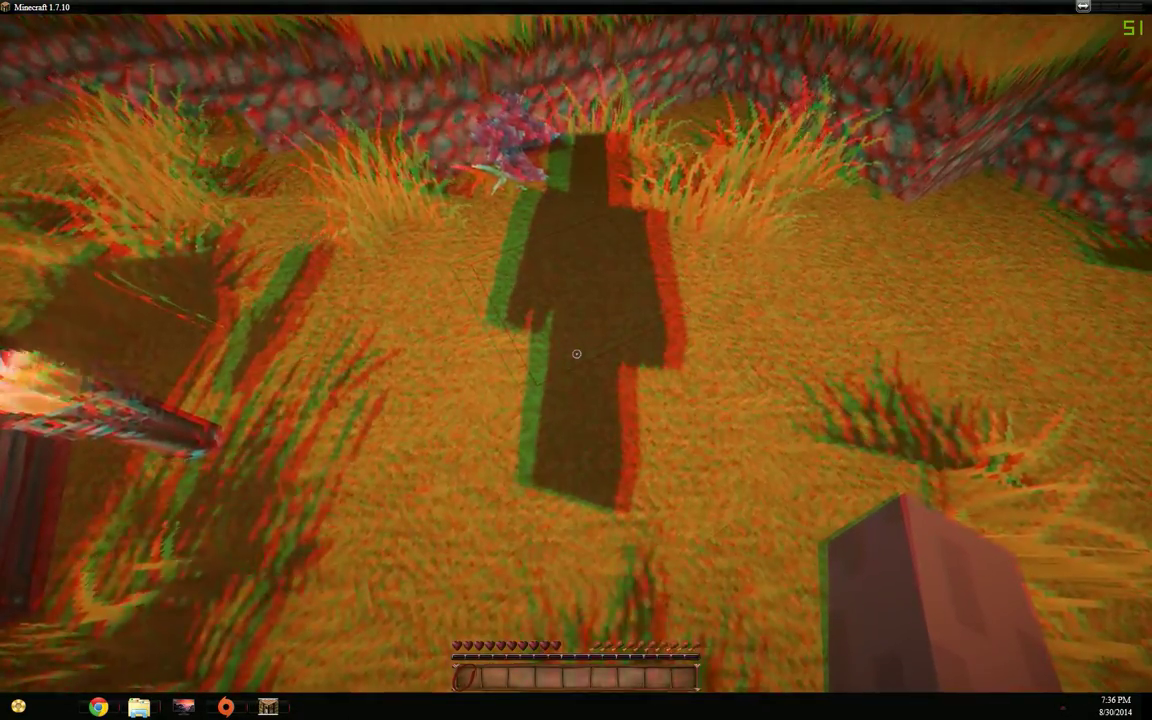
key("Escape")
left_click(541, 310)
Apply the SEUS-v10.1-Ultra-DOF.zip shader pack, resume and walk across the grassland.
left_click(510, 302)
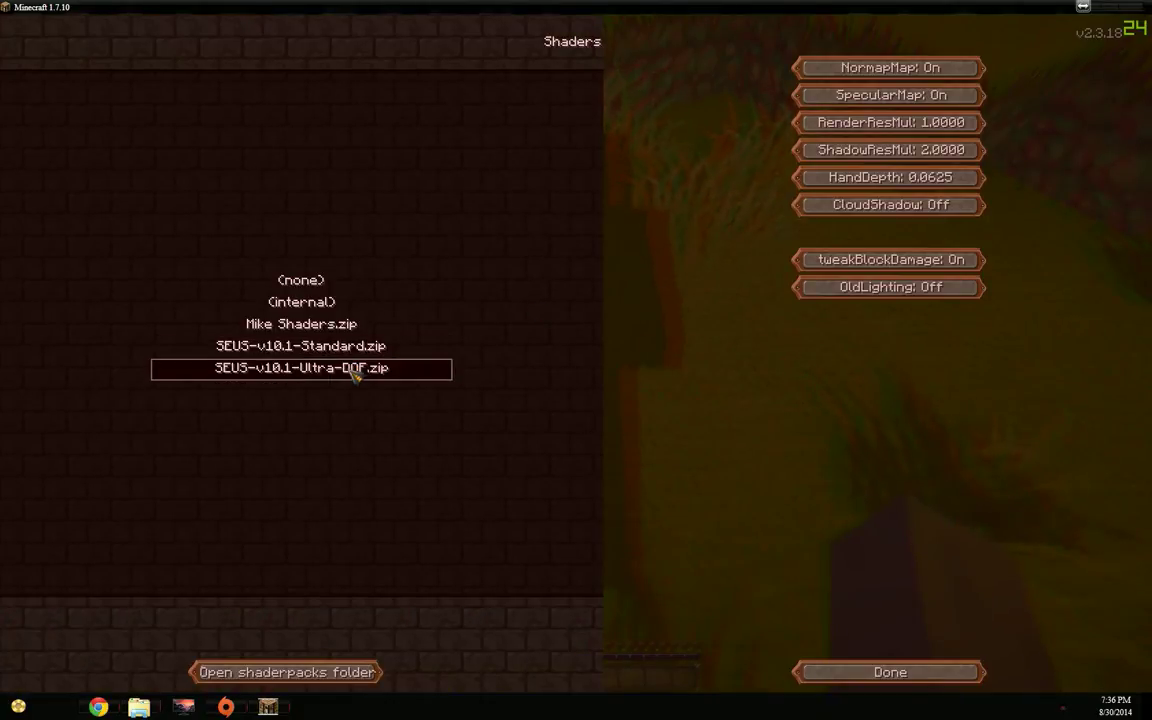
left_click(890, 673)
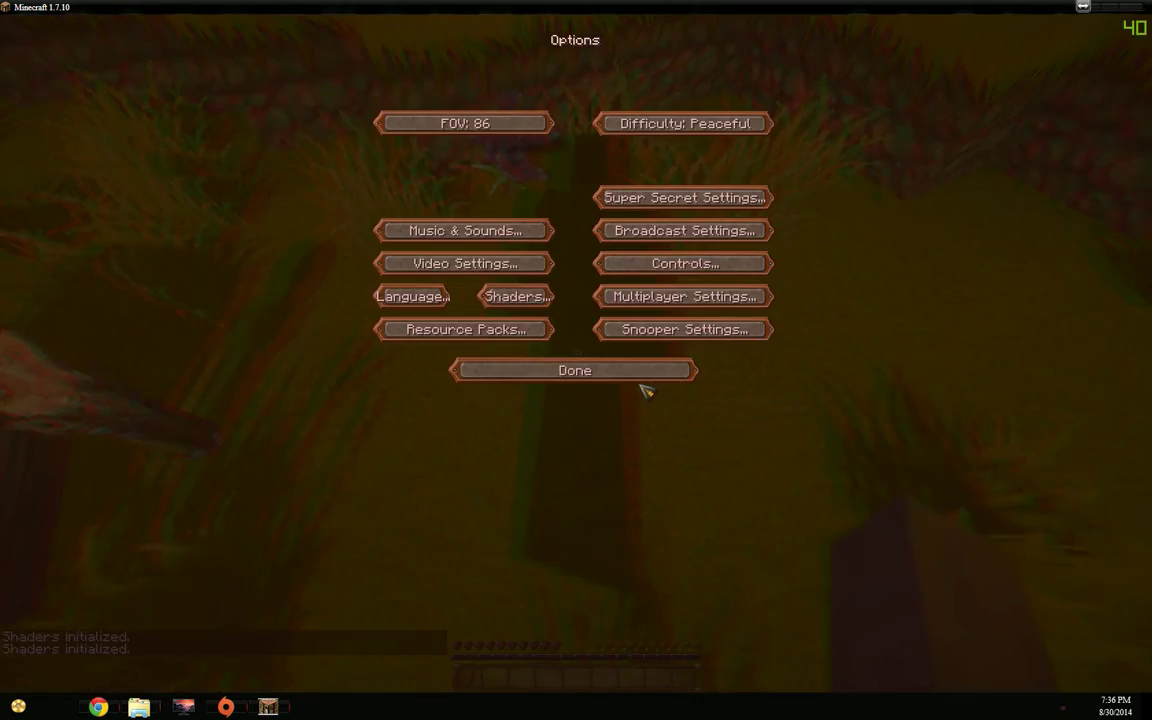
left_click(575, 205)
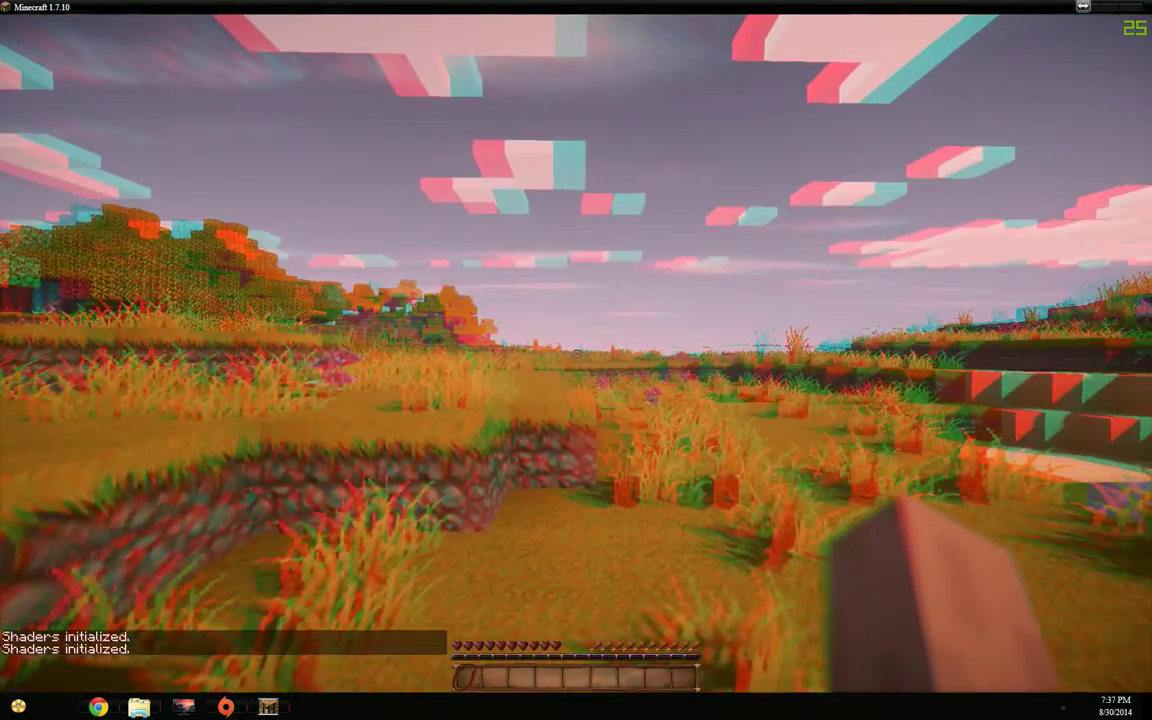
key("w")
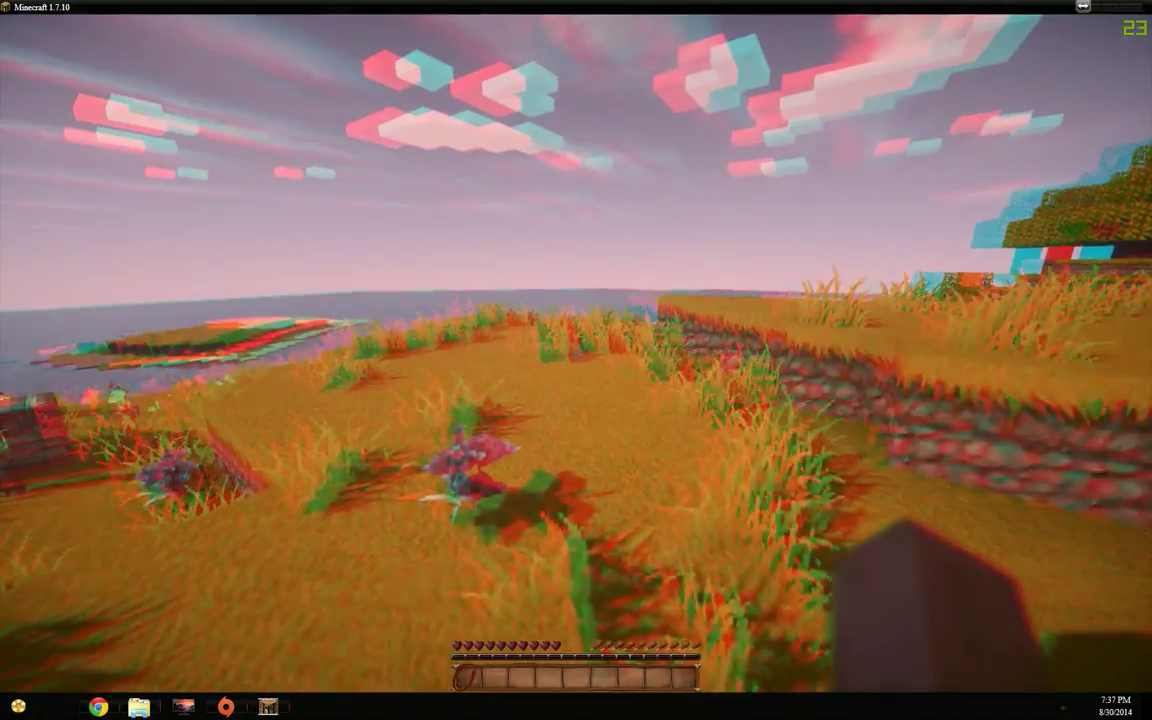
Switch back to the SEUS-v10.1-Standard.zip shader pack, explore briefly, then pause the game.
key("Escape")
left_click(530, 307)
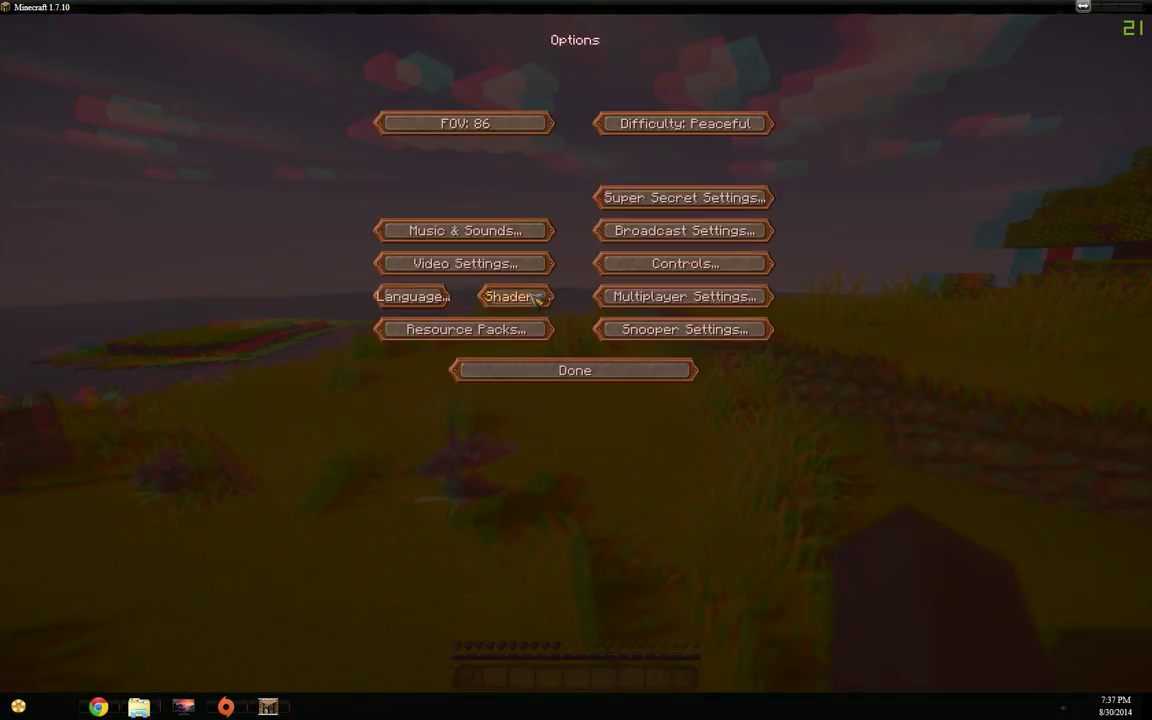
left_click(515, 296)
left_click(334, 352)
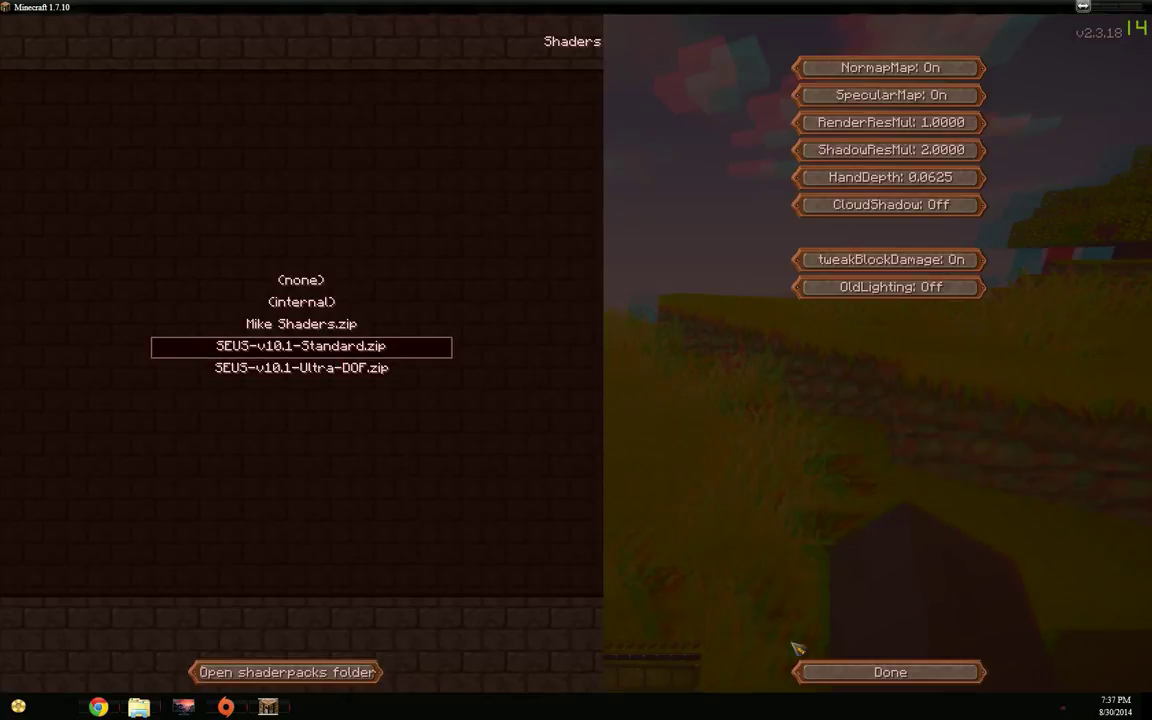
left_click(886, 680)
left_click(595, 370)
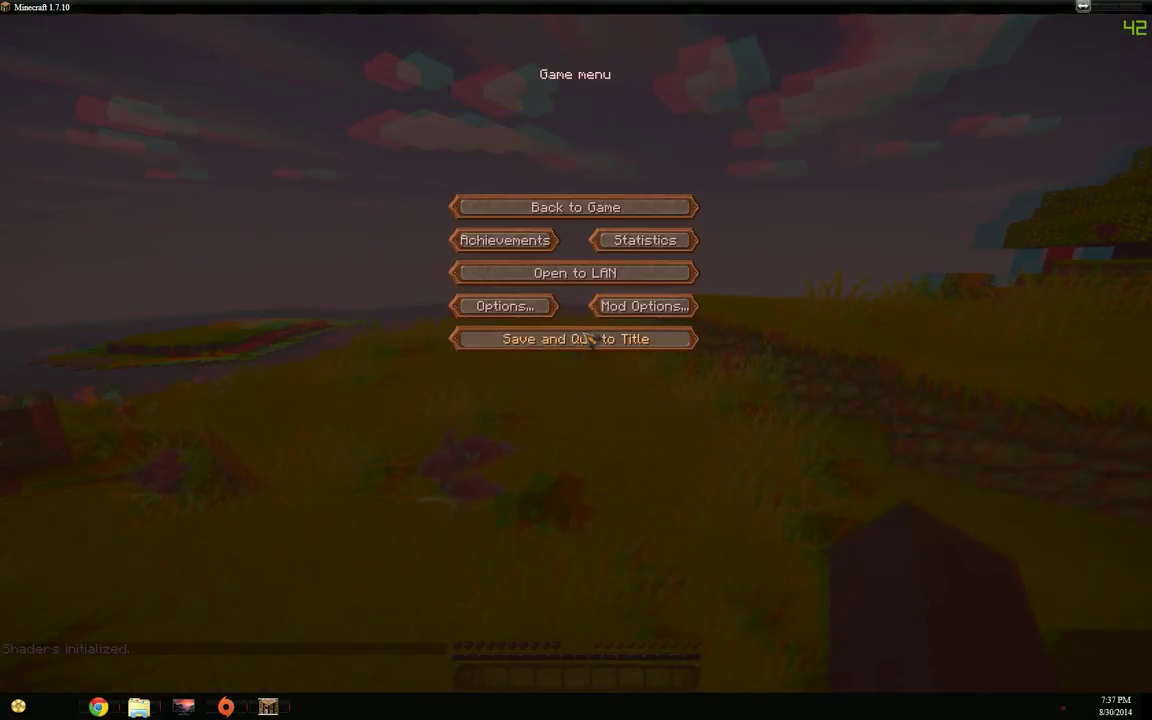
left_click(576, 208)
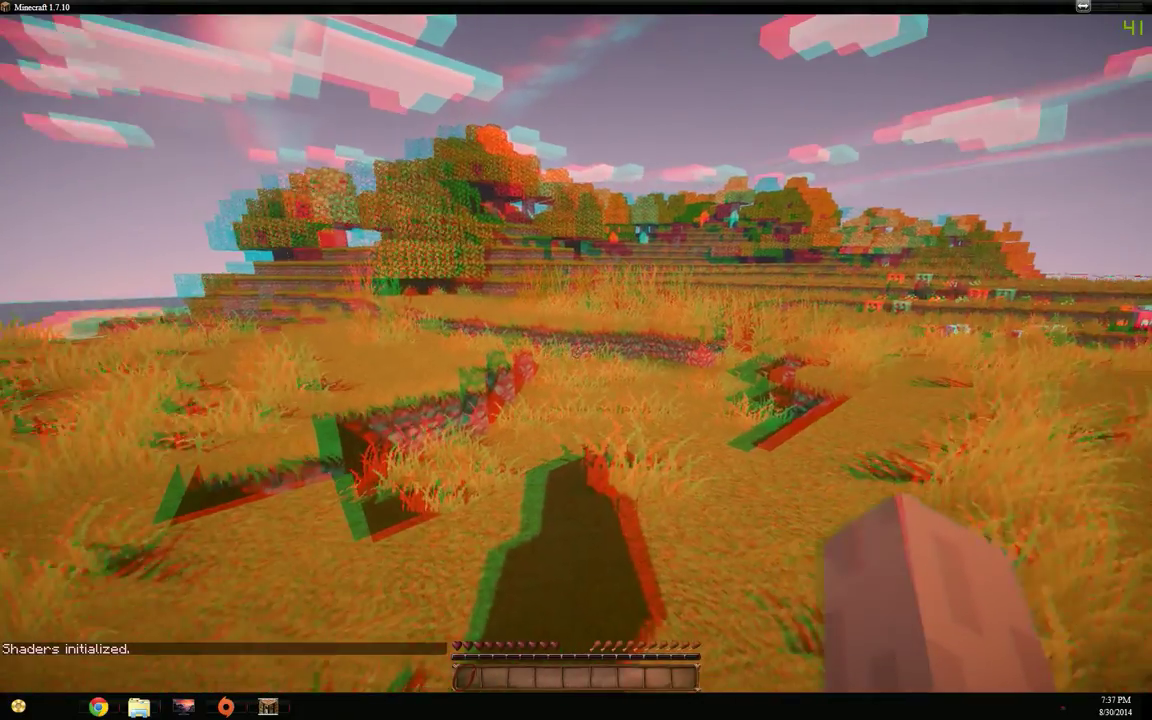
key("Escape")
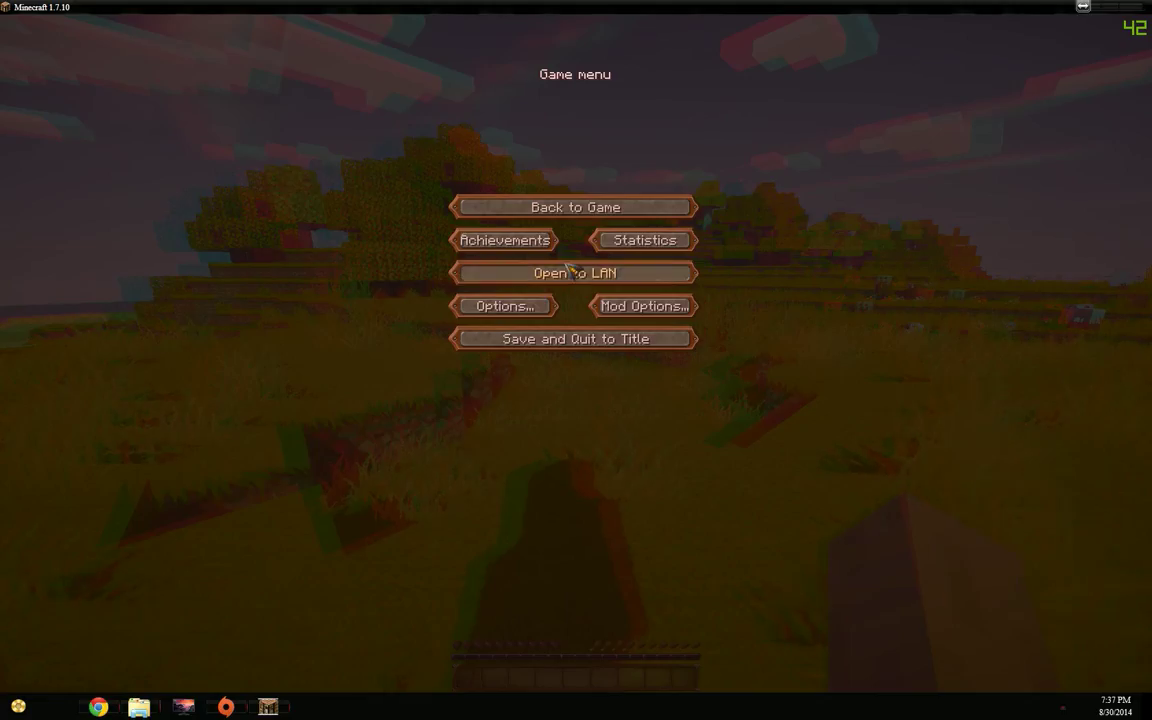
Save and quit the world to the title screen, then quit Minecraft to the desktop.
left_click(524, 311)
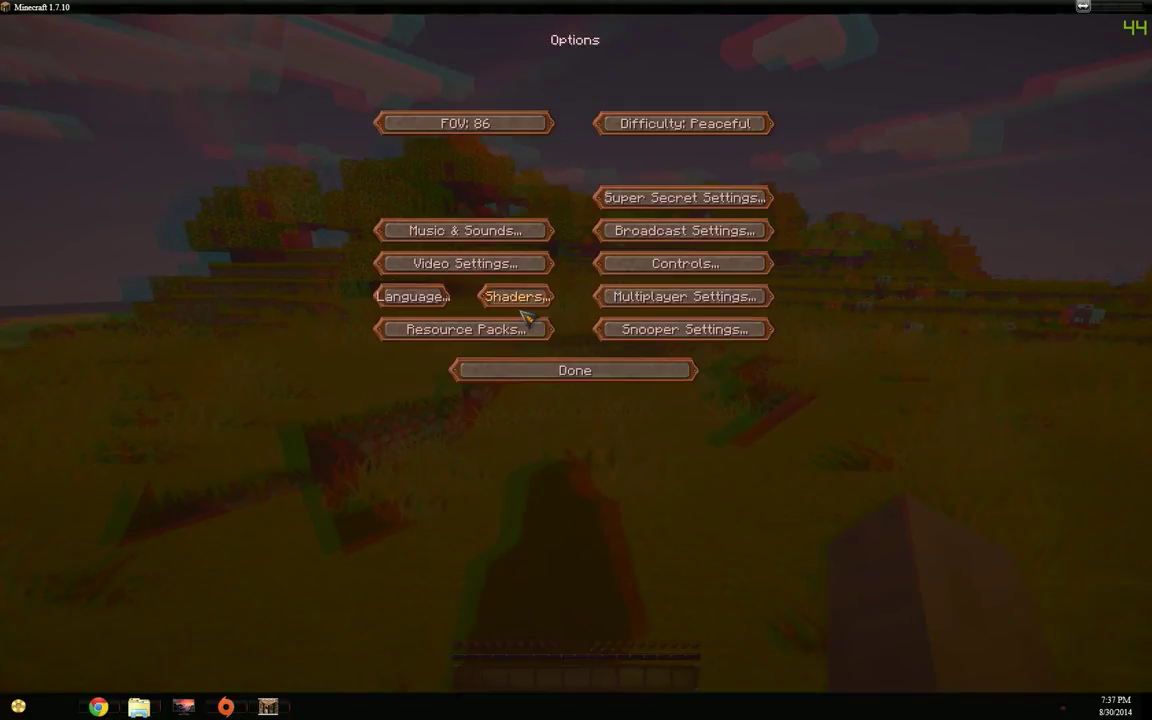
left_click(618, 372)
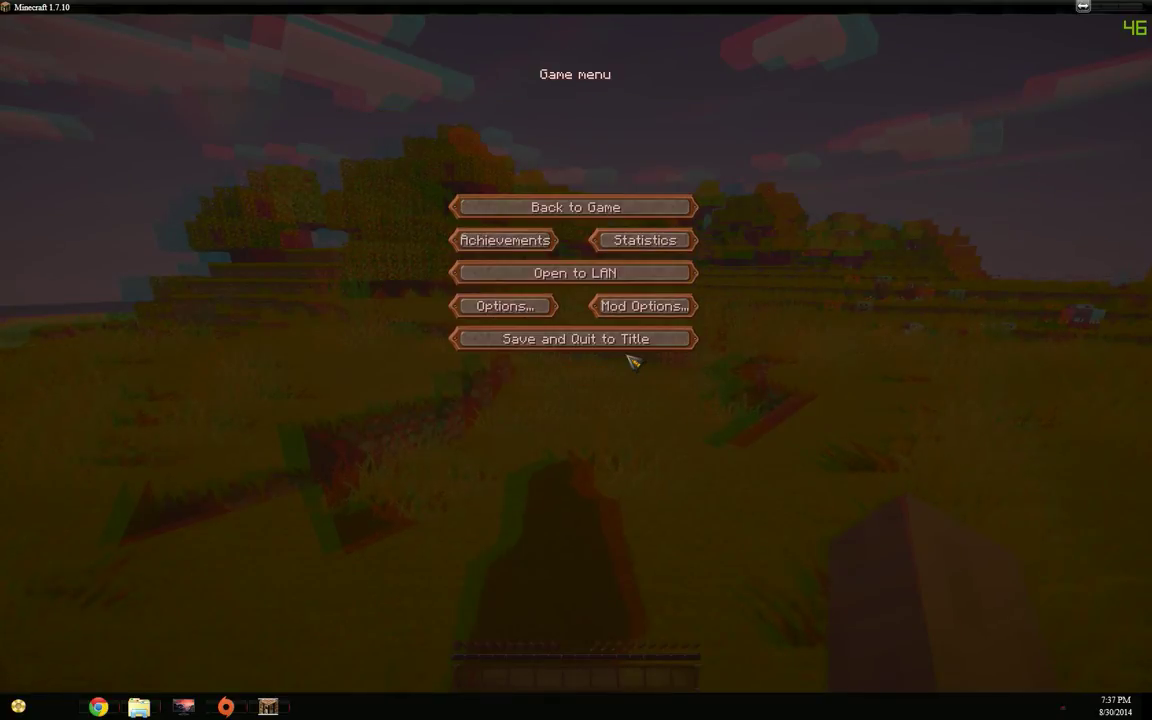
left_click(624, 343)
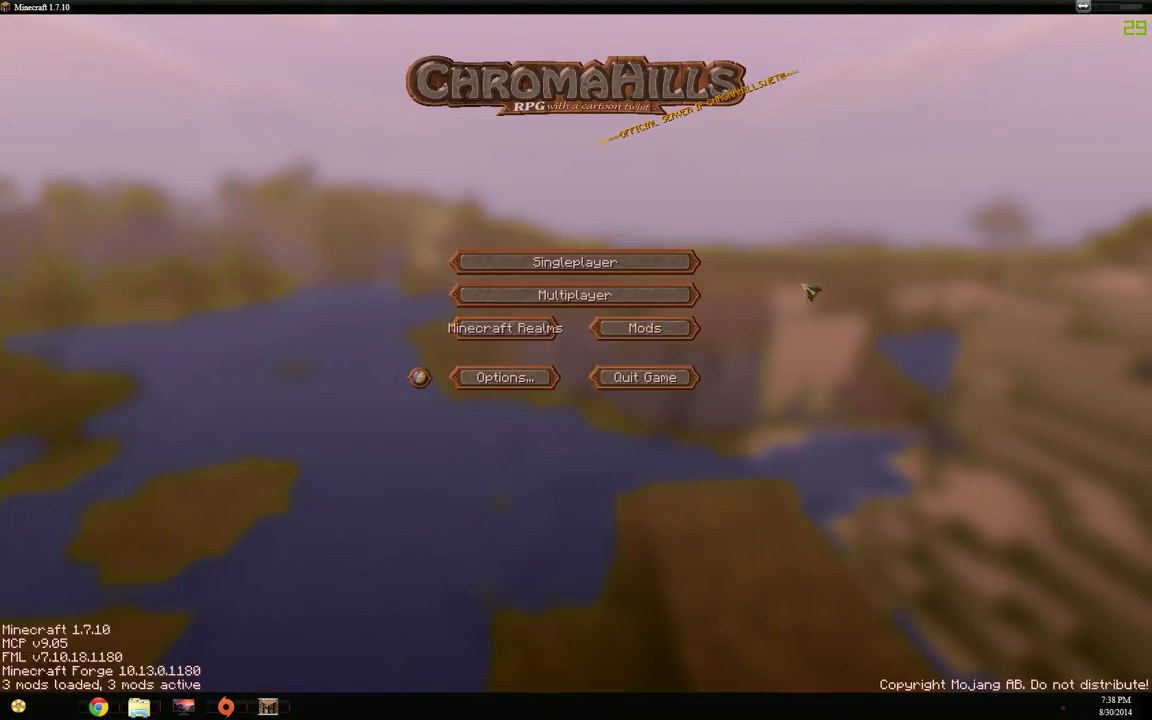
left_click(645, 377)
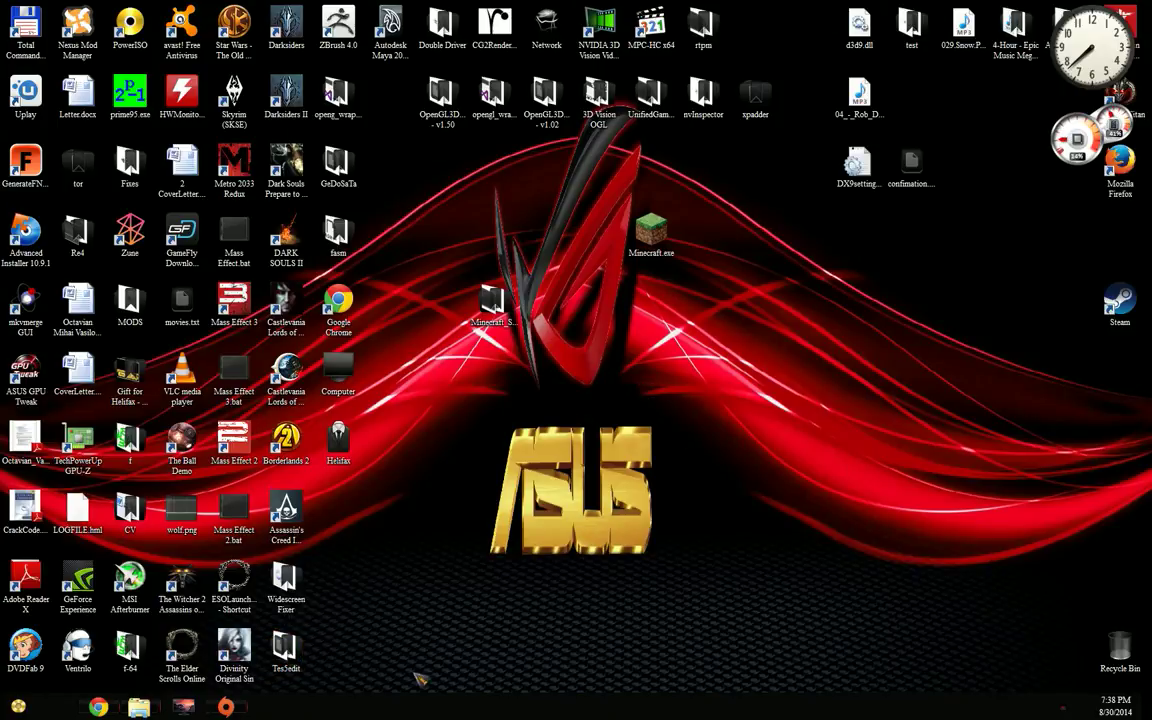
Return to Chrome's 3D Surround Gaming page listing the Minecraft wrapper and SEUS converter downloads.
key("alt+Tab")
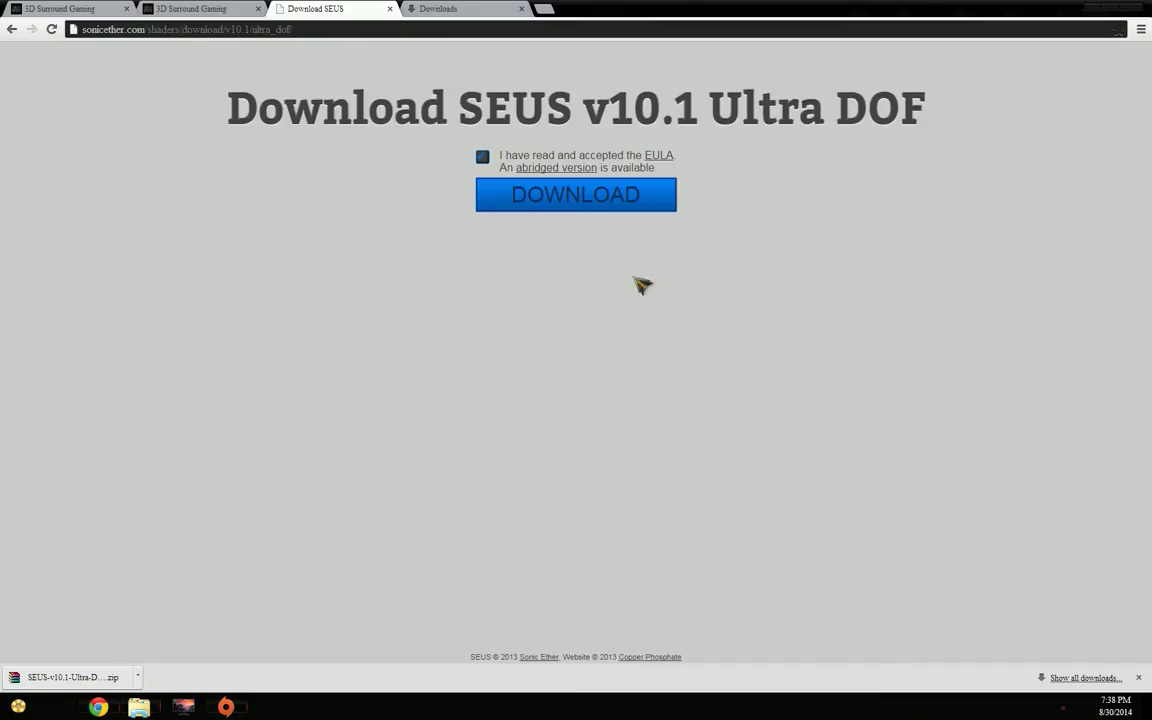
left_click(172, 12)
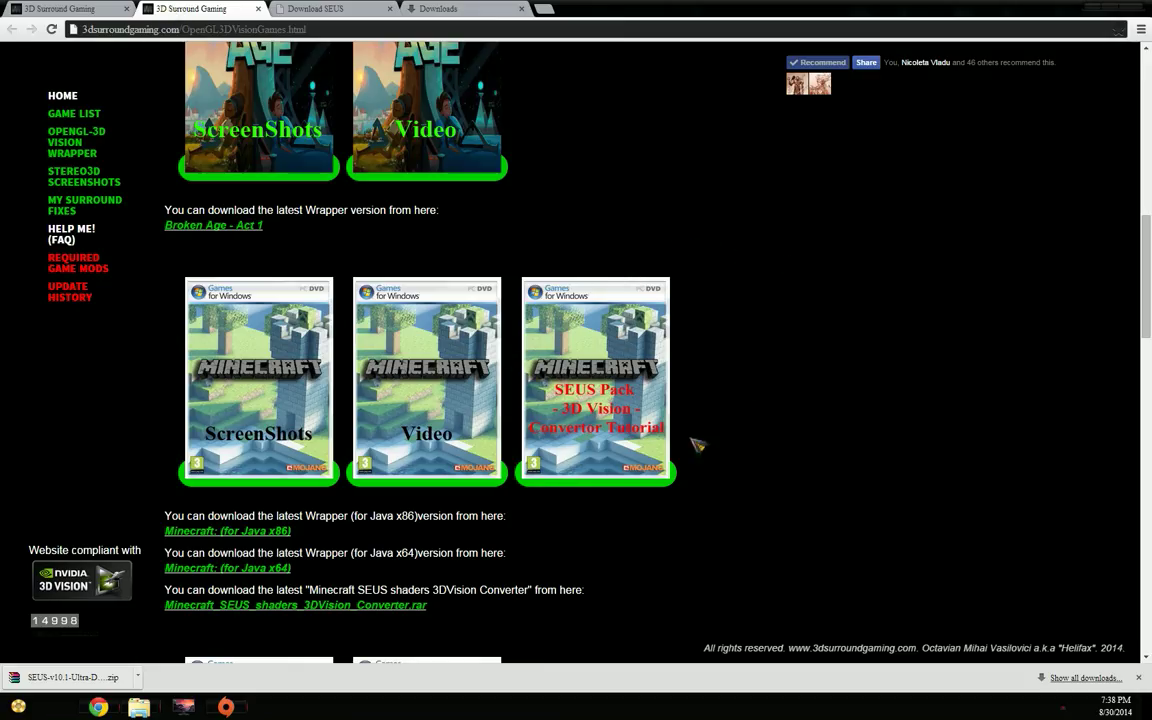